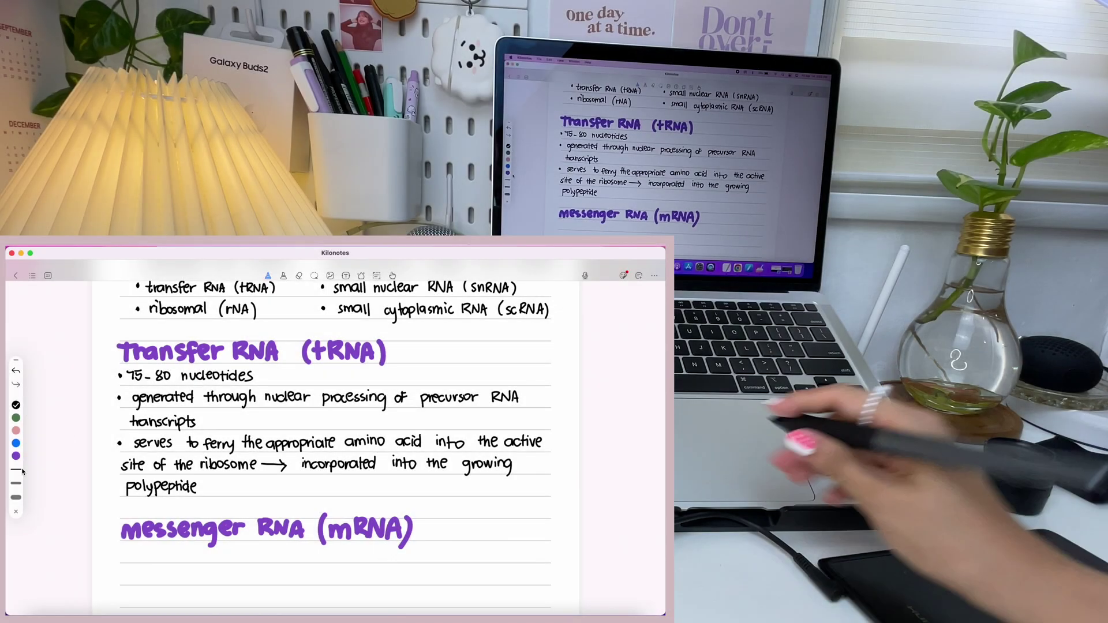
Handwrite the underlined subheading "2 important functions:" in black on the line below the messenger RNA (mRNA) heading
scroll(222, 528, "down", 2)
scroll(222, 527, "down", 1)
left_click_drag(126, 437, 135, 446)
left_click_drag(144, 438, 144, 445)
left_click(144, 434)
left_click_drag(148, 438, 291, 449)
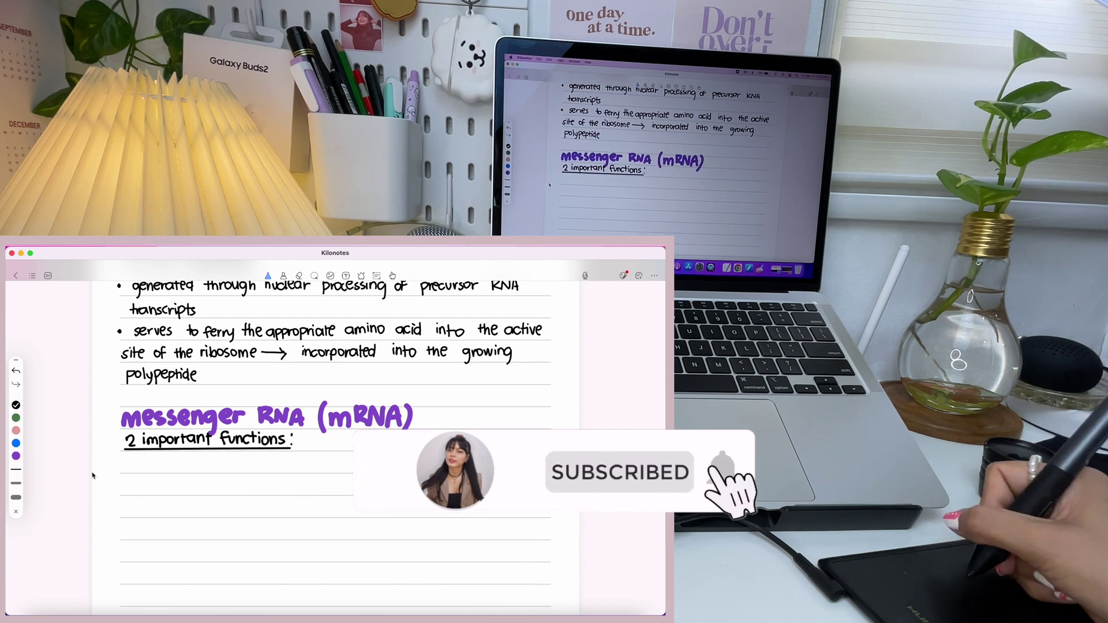
Handwrite item 1, "delivers genetic info to the cytoplasm where protein synthesis takes place", and start item 2, "template (or blueprint"
left_click_drag(124, 461, 145, 468)
left_click_drag(147, 465, 156, 468)
left_click_drag(158, 463, 184, 466)
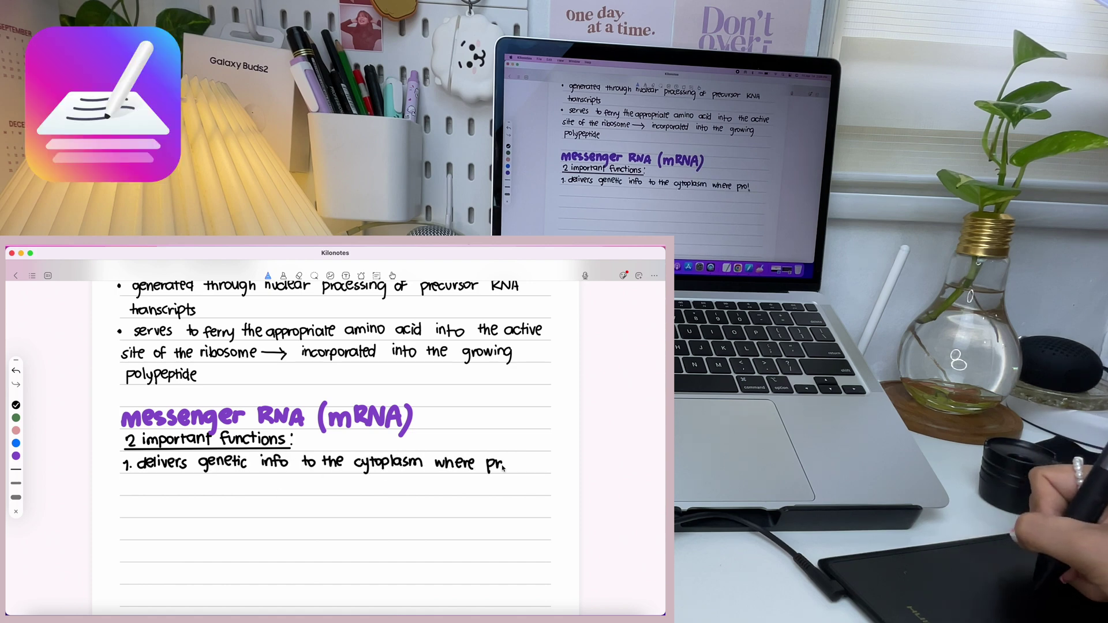
left_click_drag(501, 466, 534, 465)
left_click_drag(126, 483, 129, 489)
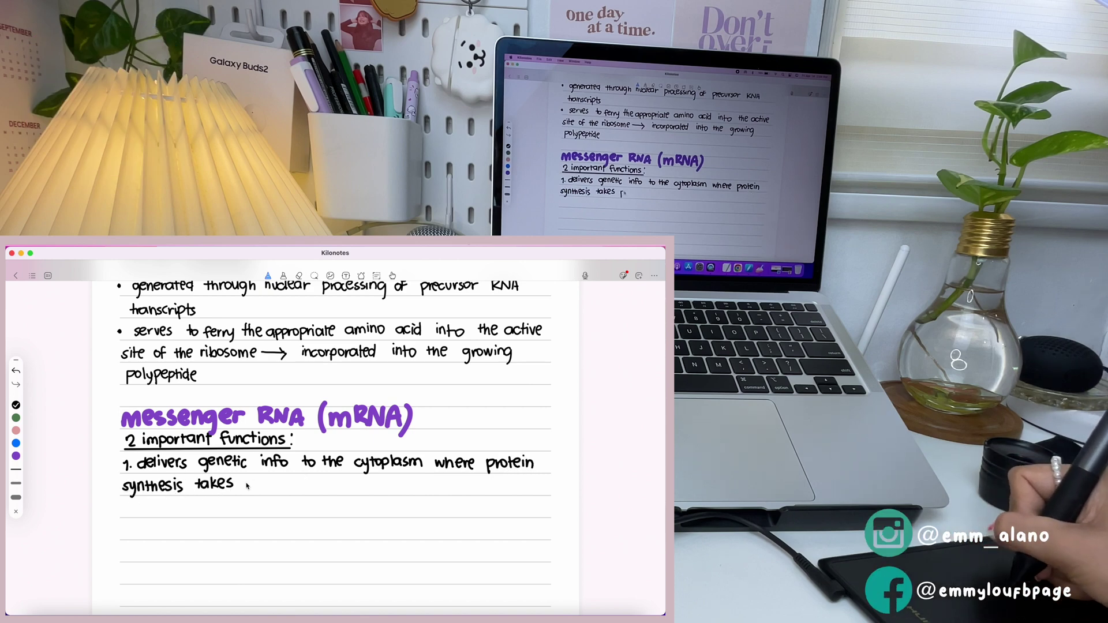
left_click_drag(247, 486, 279, 488)
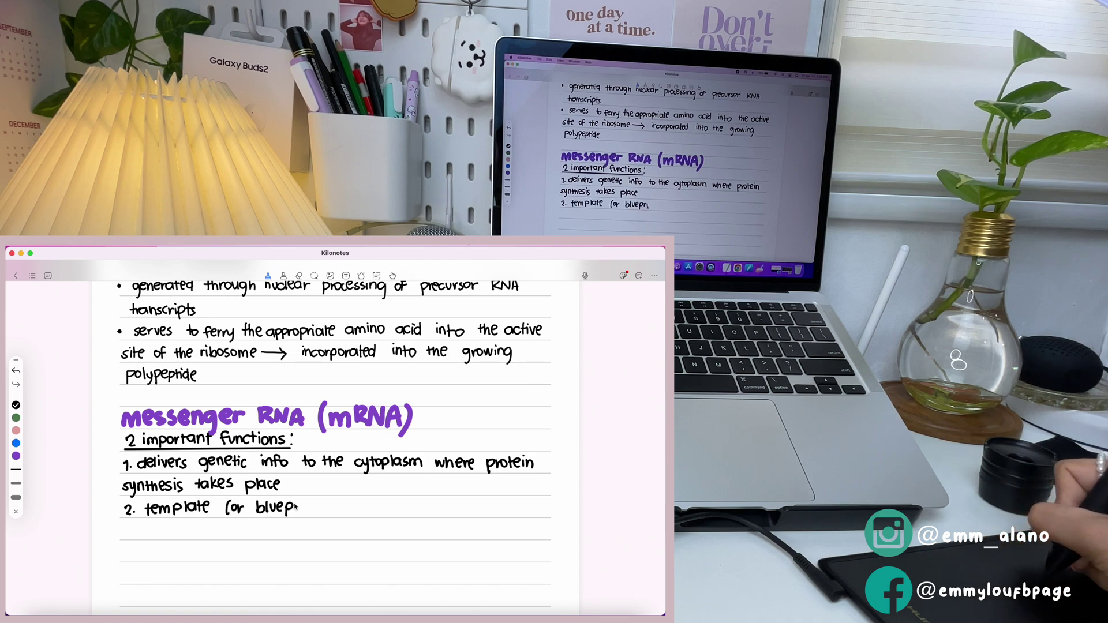
left_click_drag(296, 507, 325, 508)
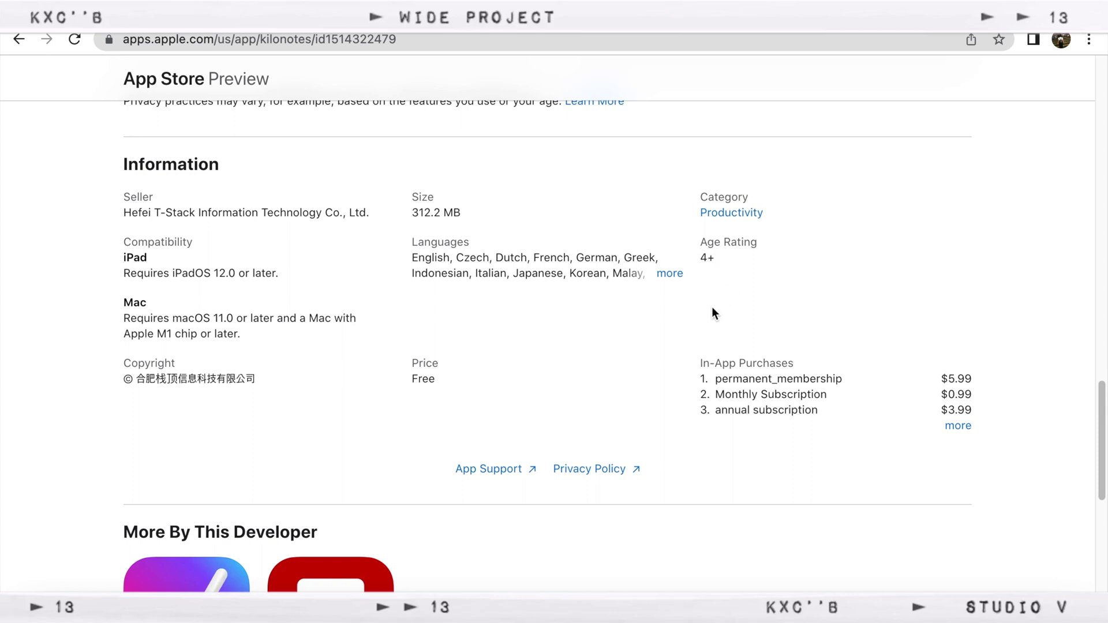
Expand and review the full list of in-app purchases on the Kilonotes App Store web page
scroll(710, 315, "up", 1)
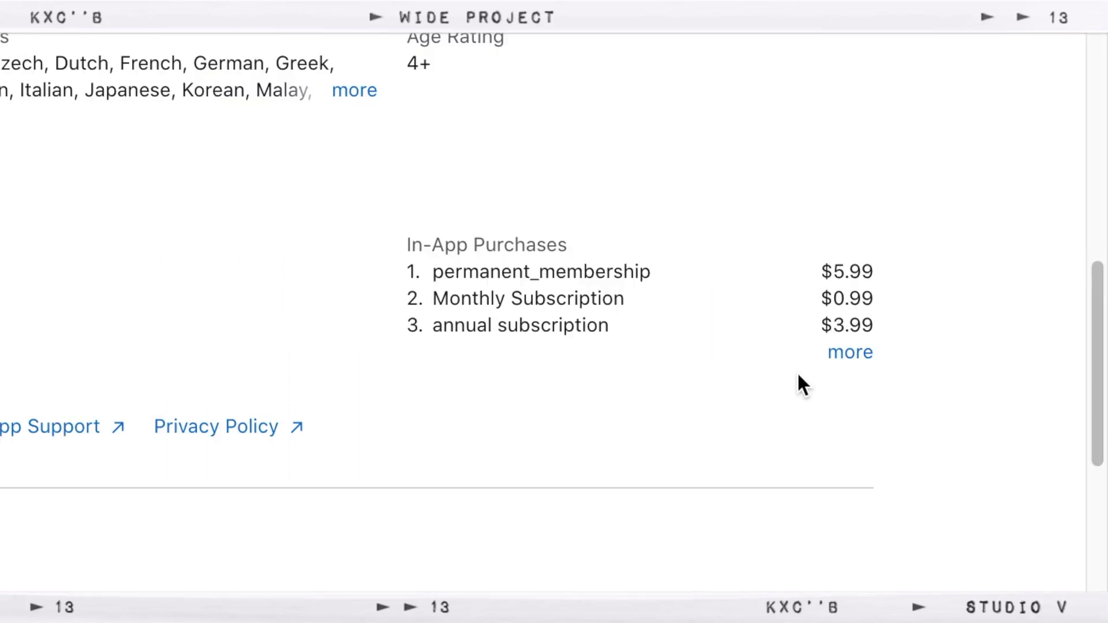
left_click(841, 353)
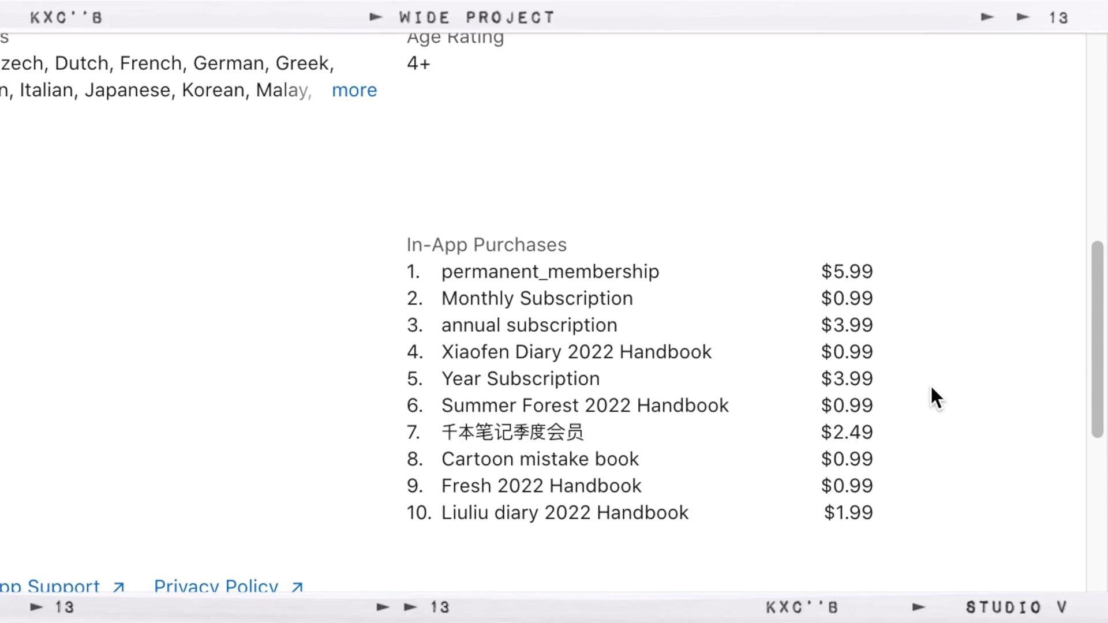
scroll(930, 387, "up", 2)
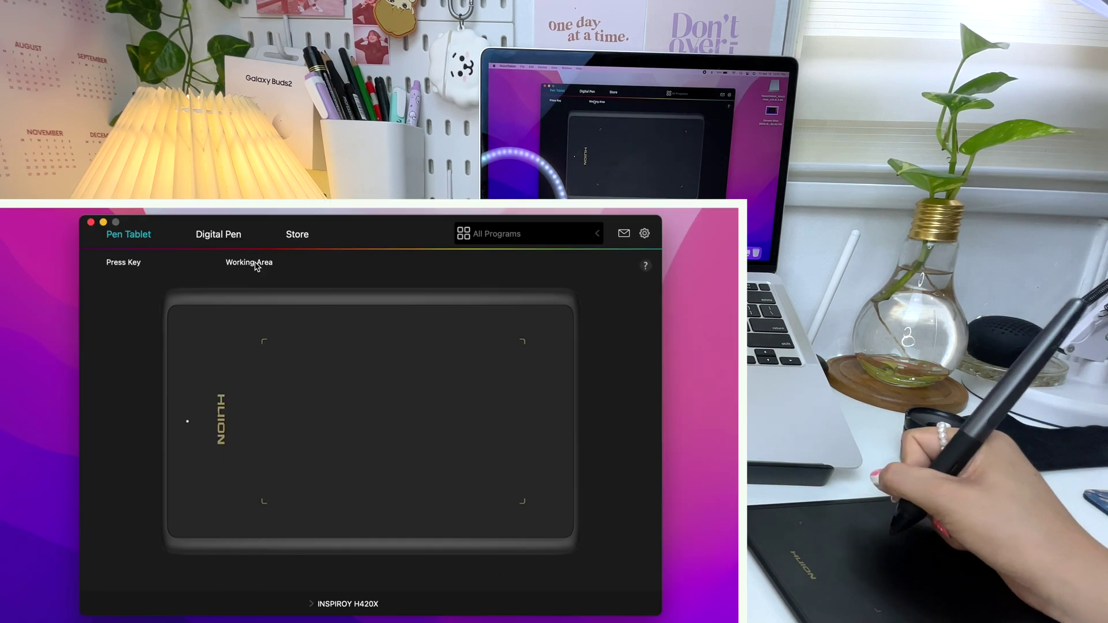
In the Huion tablet software, view the working area settings and open the list of area options
left_click(253, 265)
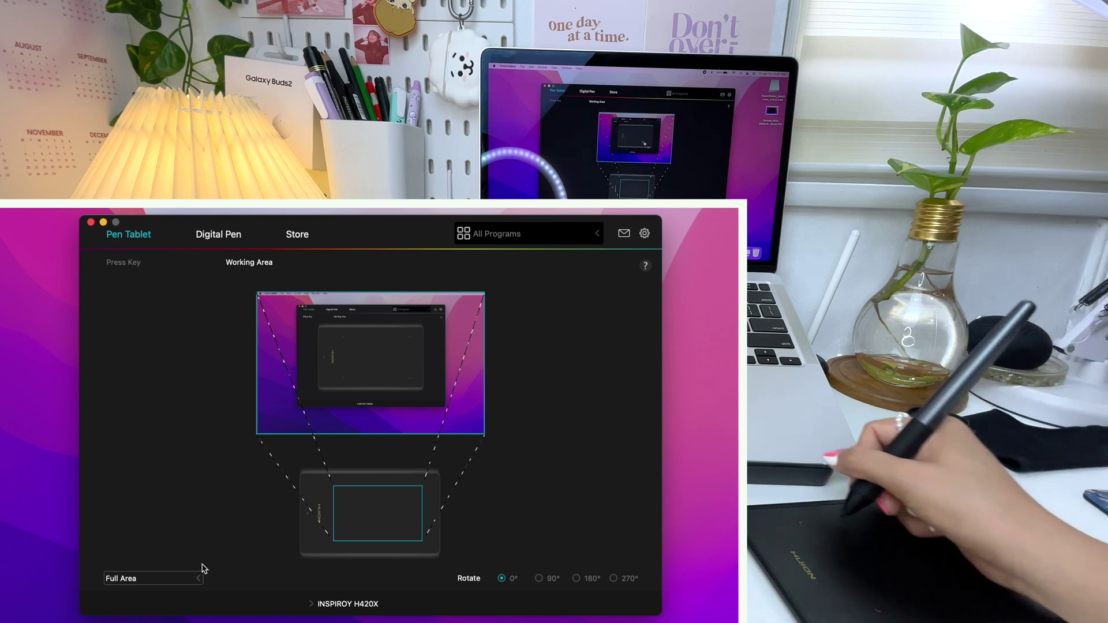
left_click(182, 578)
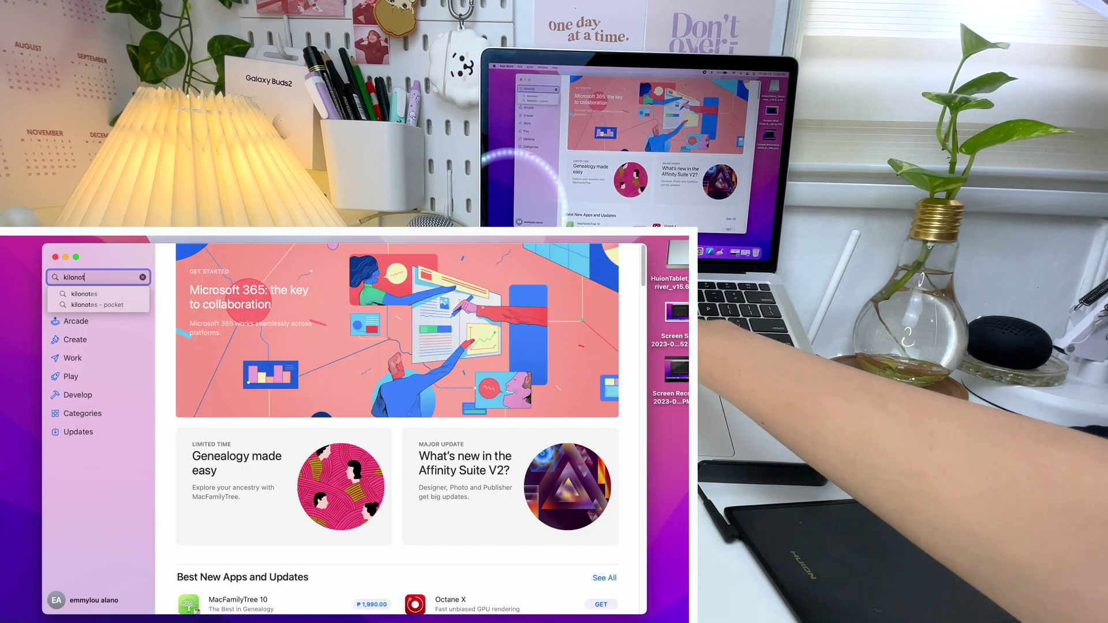
Search the Mac App Store for kilonotes, look through the iPhone and iPad app results, and close the store
key("Return")
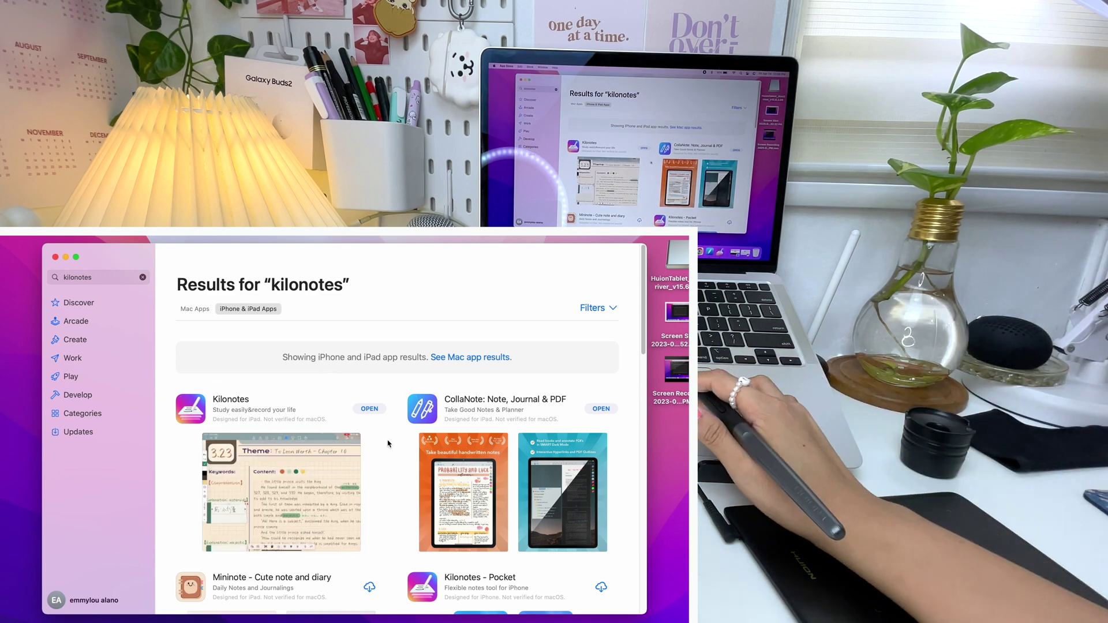
scroll(191, 410, "down", 5)
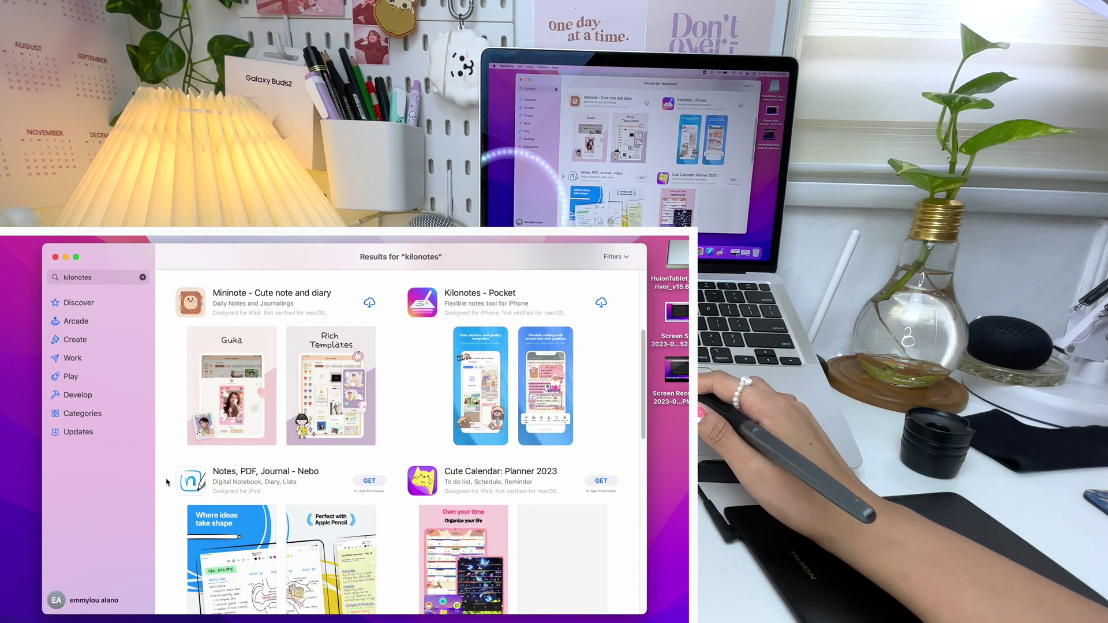
scroll(191, 491, "down", 3)
scroll(206, 470, "up", 8)
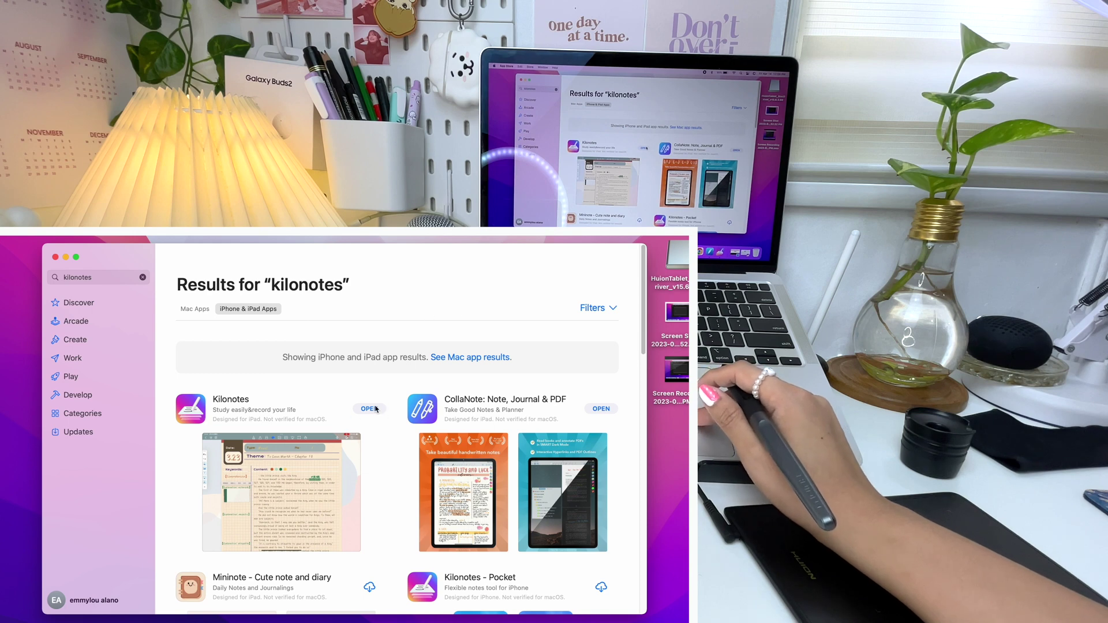
left_click(55, 257)
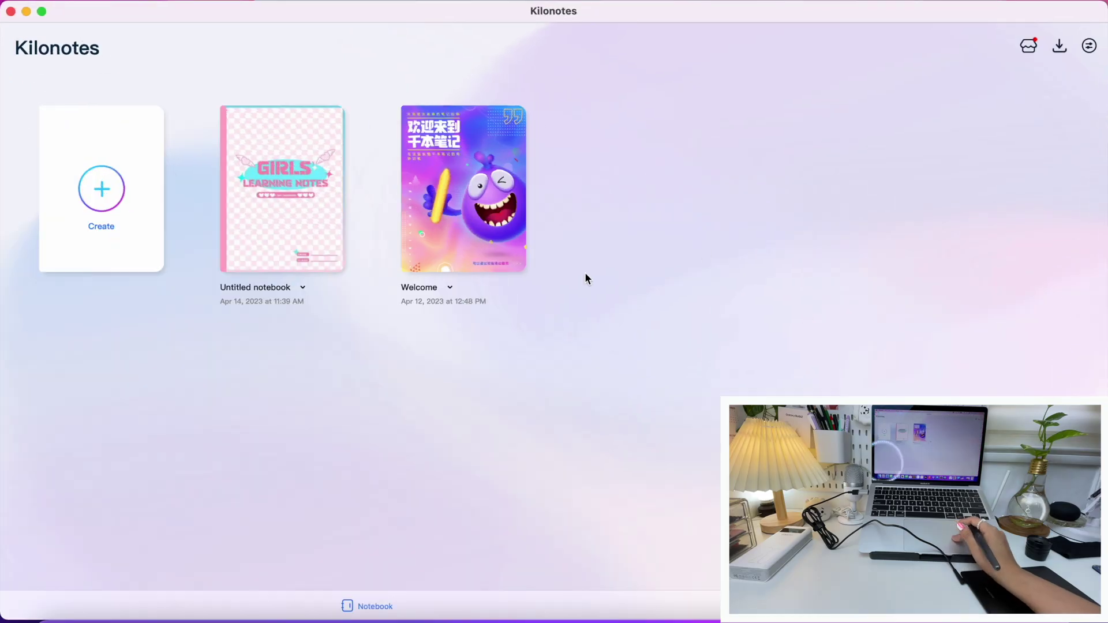
In Kilonotes, open the Welcome notebook, look through its introductory pages, and return to the notebook library
left_click(495, 210)
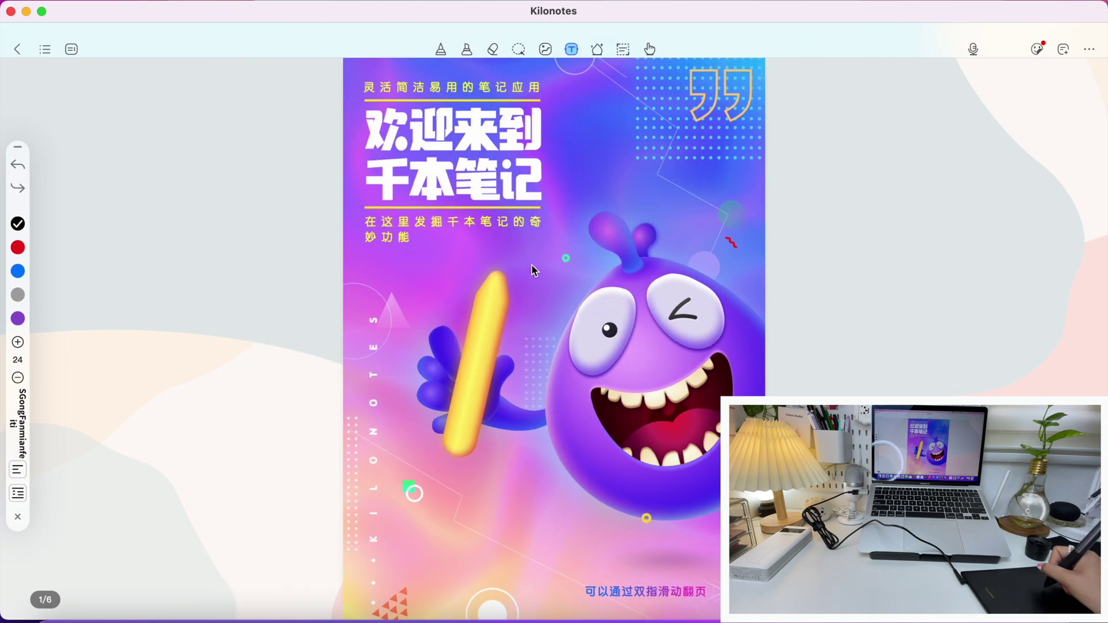
scroll(534, 271, "right", 5)
scroll(544, 249, "up", 5)
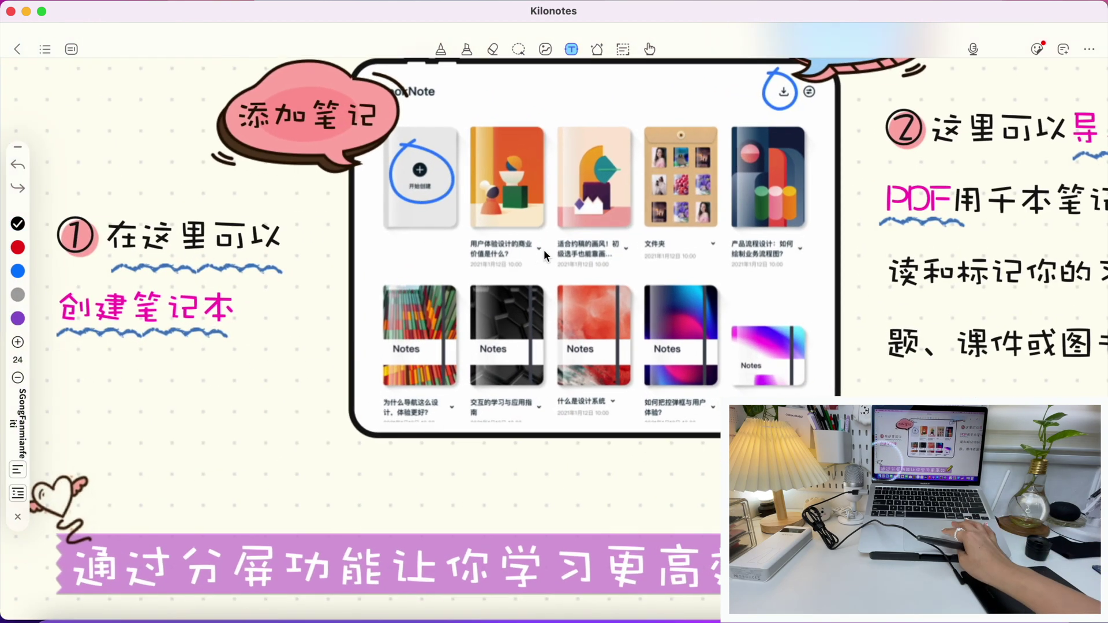
scroll(543, 249, "up", 5)
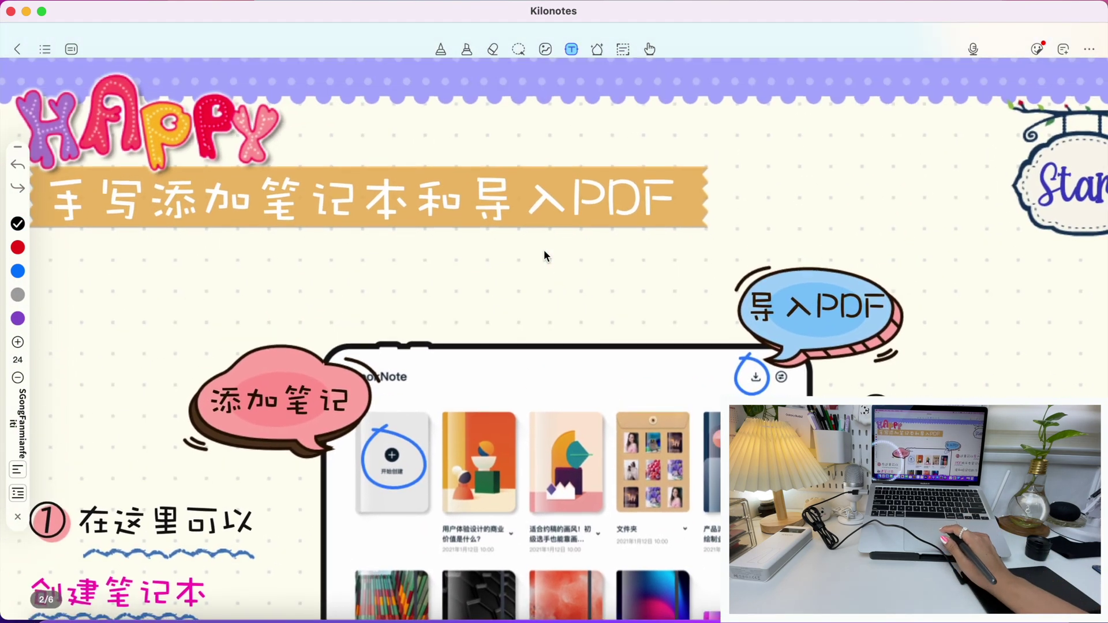
scroll(544, 249, "down", 5)
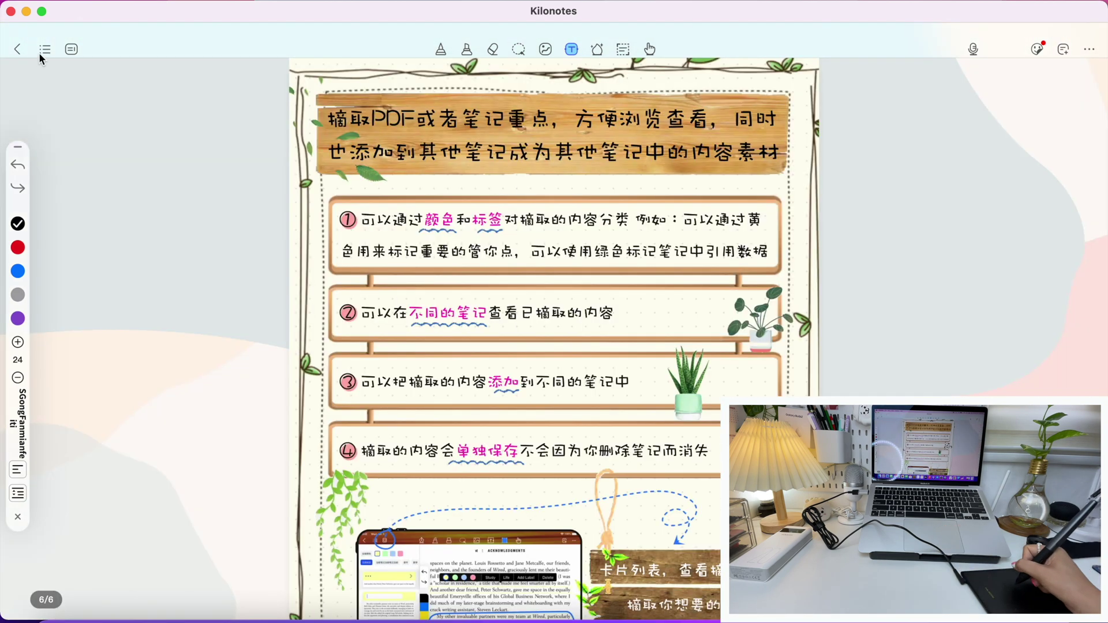
left_click(18, 49)
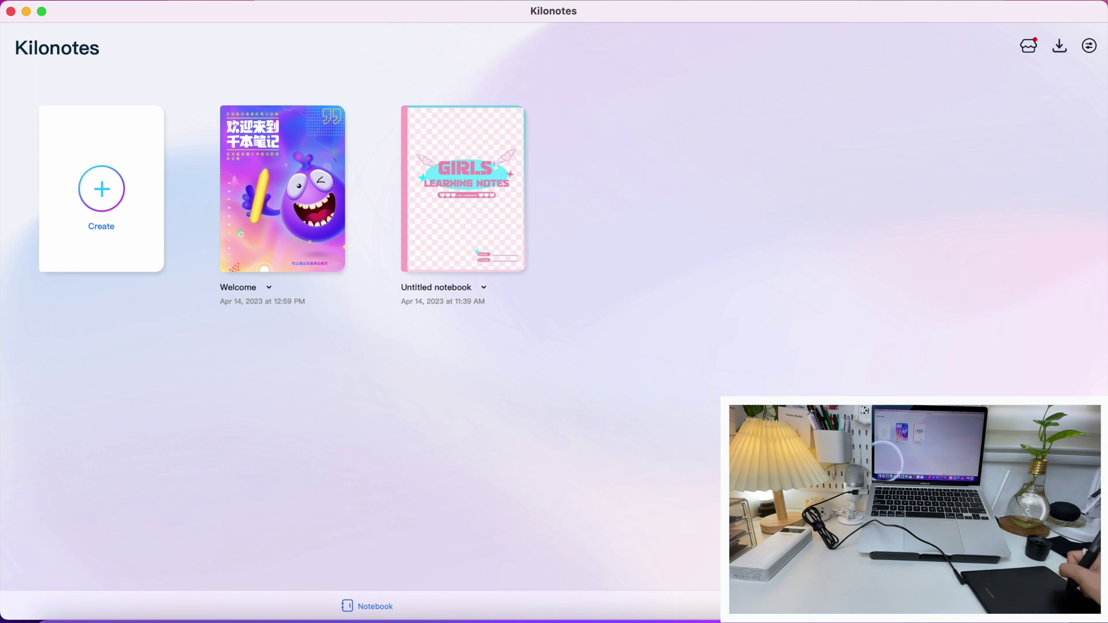
Look at the Card section and the store's special membership offer, and return to the notebook library
left_click(740, 605)
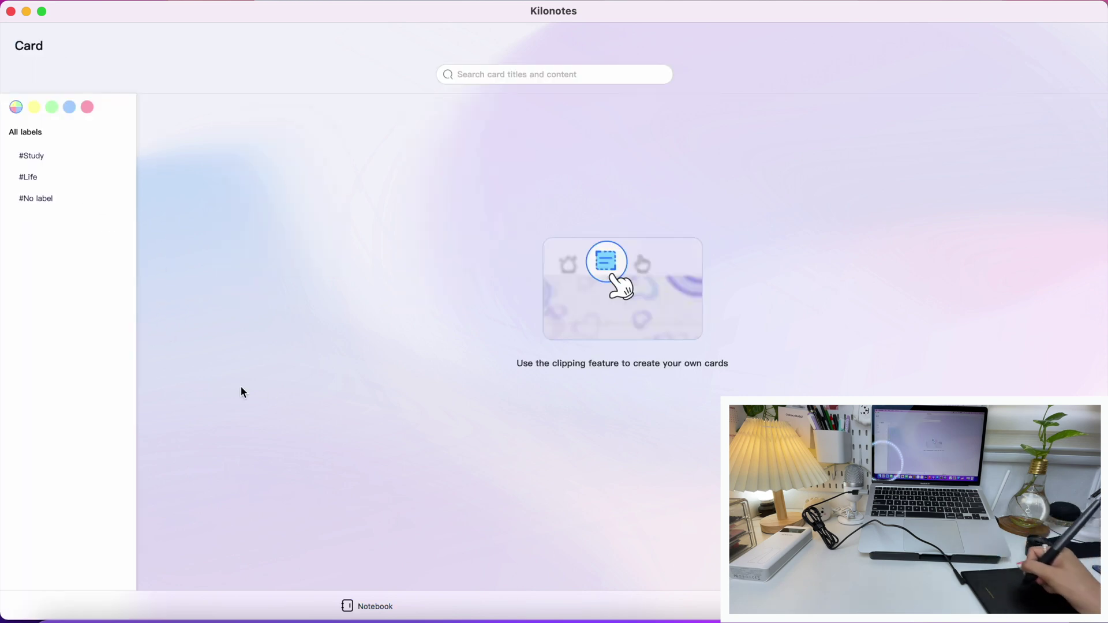
left_click(370, 607)
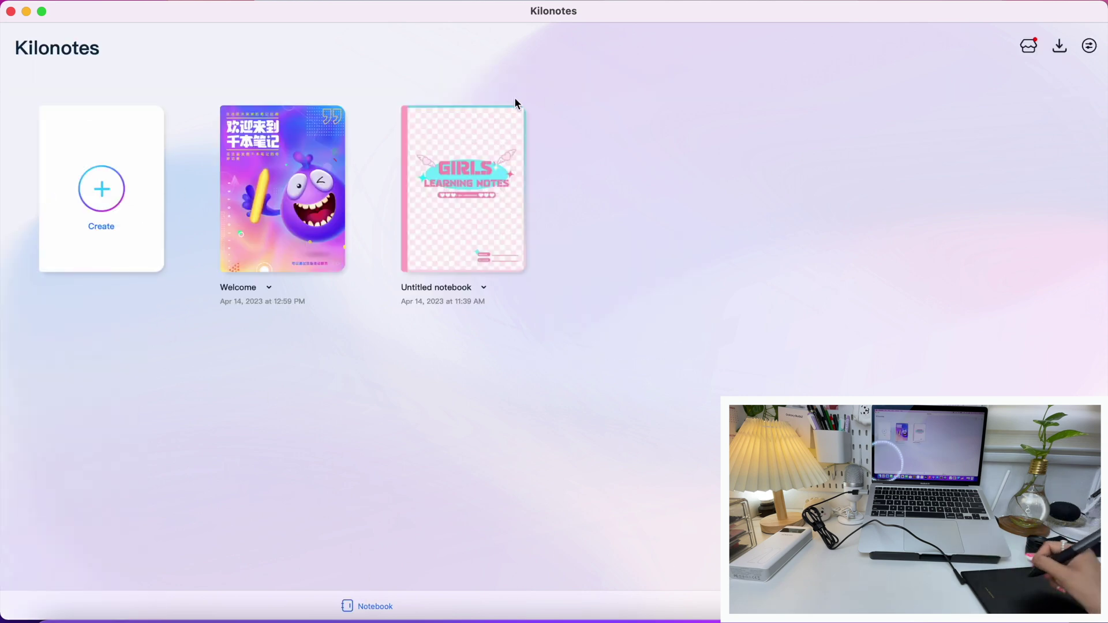
left_click(1031, 48)
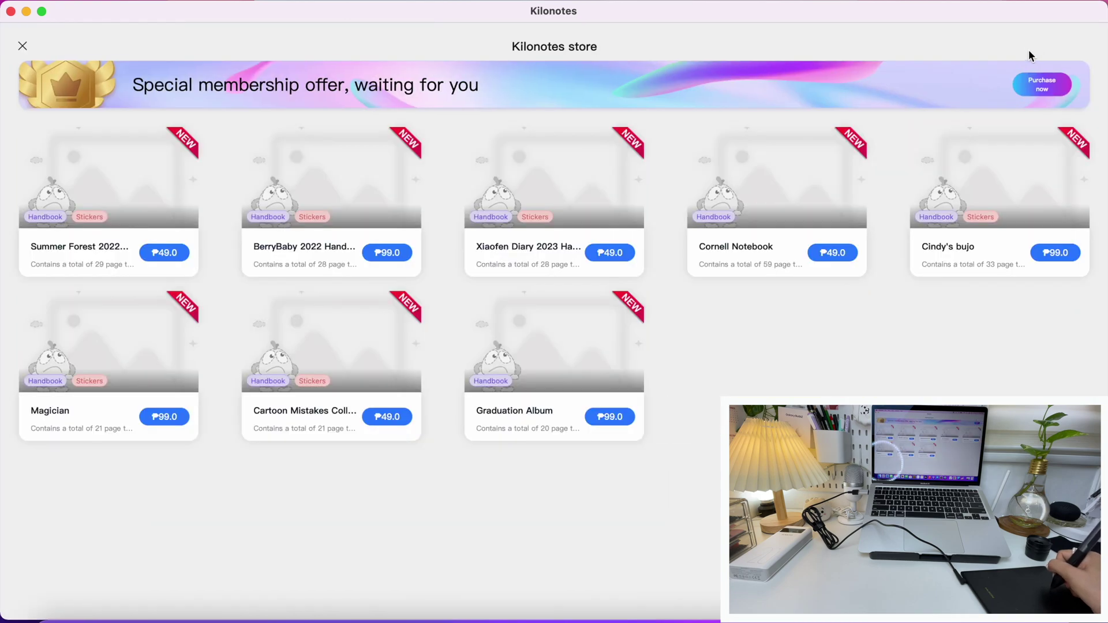
left_click(1041, 84)
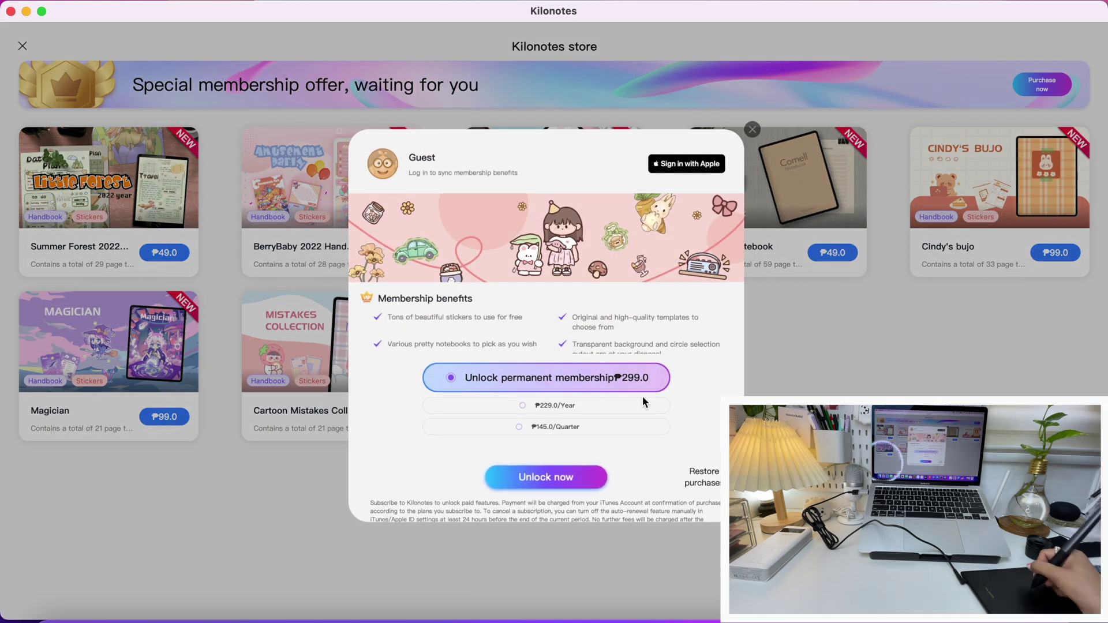
left_click(316, 217)
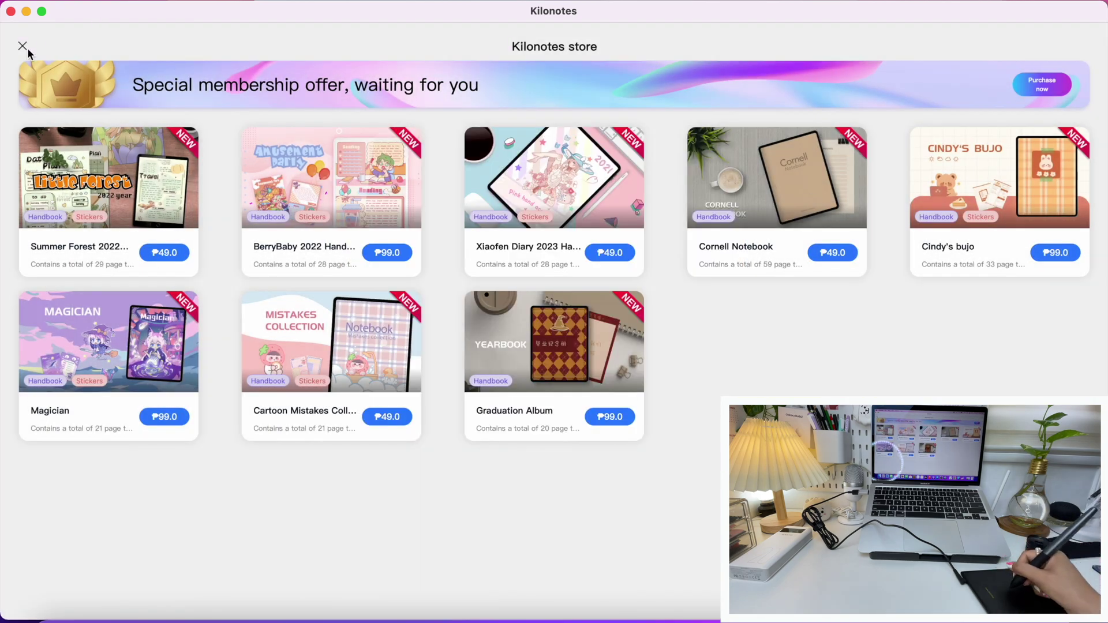
left_click(23, 46)
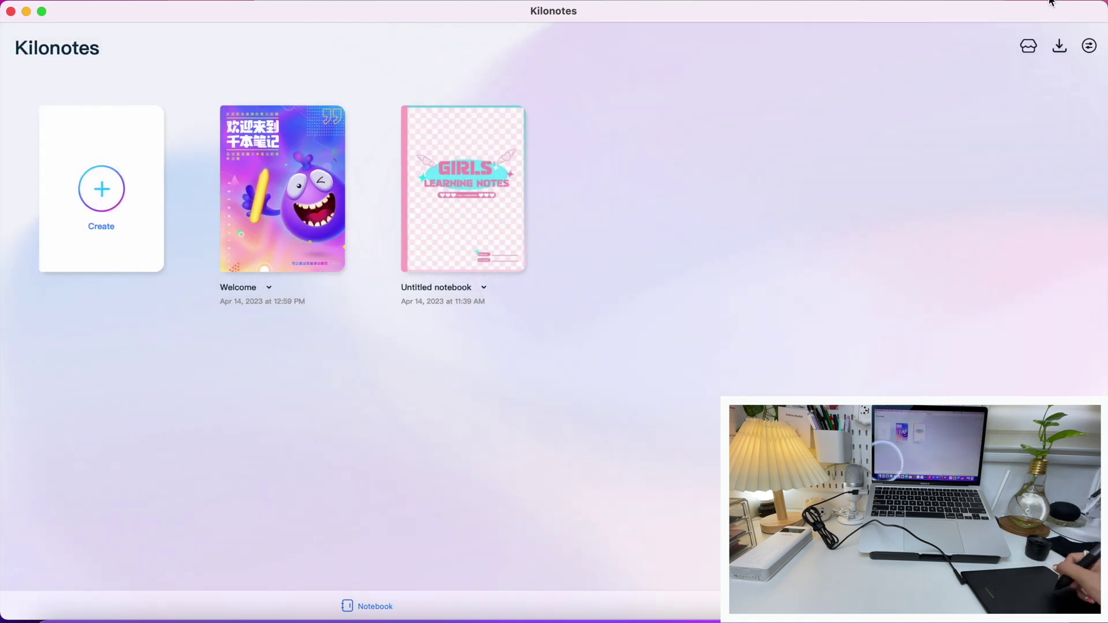
View the file import browser and cancel it without importing a file
left_click(1061, 50)
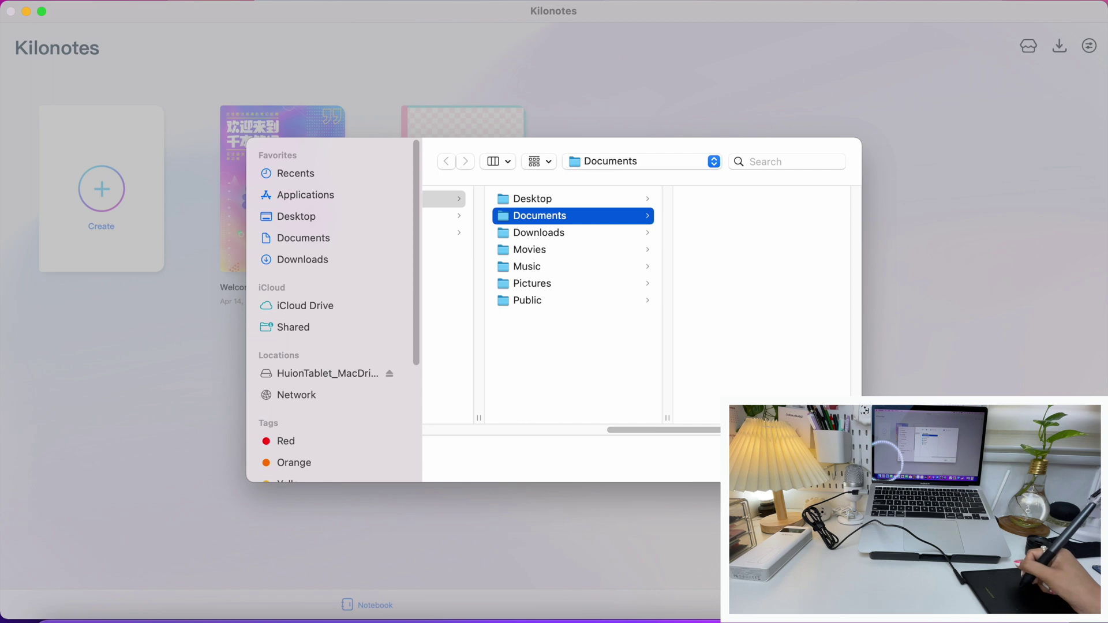
left_click(759, 459)
Dismiss the About us hint in the settings and run a backup of the notebook data
left_click(1092, 45)
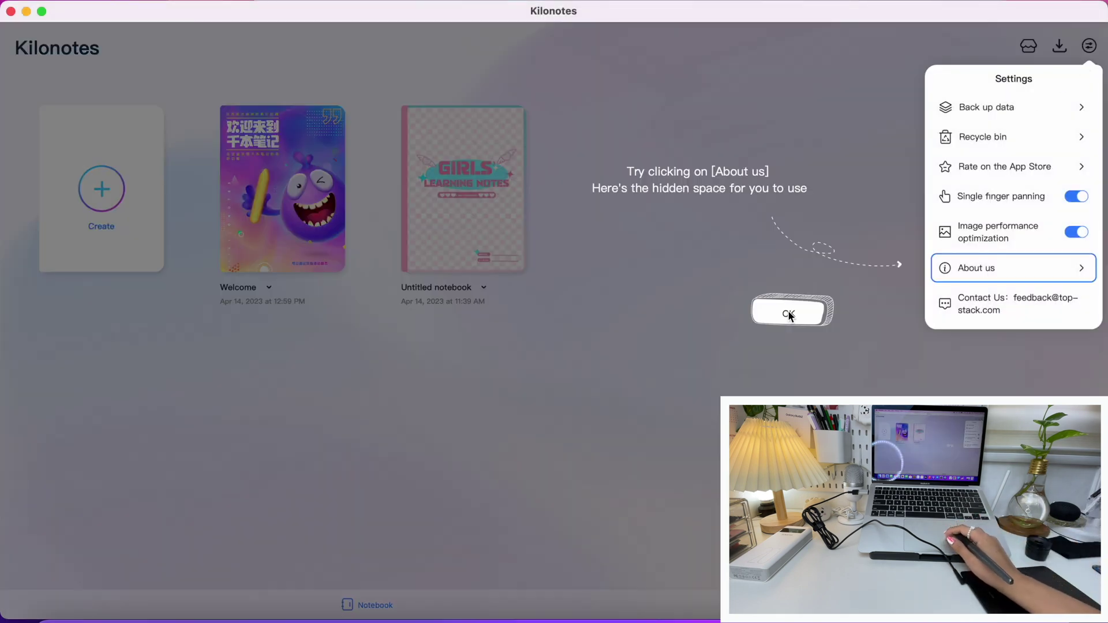
left_click(788, 313)
left_click(998, 109)
left_click(592, 565)
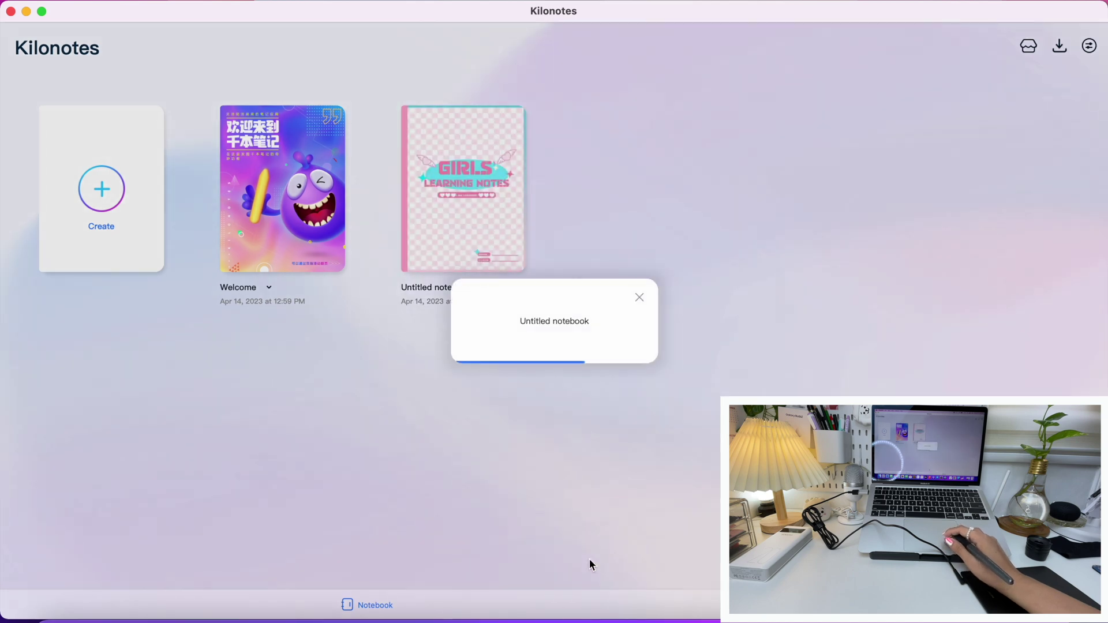
View the recycle bin and the About us entry from the settings, and return to the notebook library
left_click(1090, 47)
left_click(1068, 138)
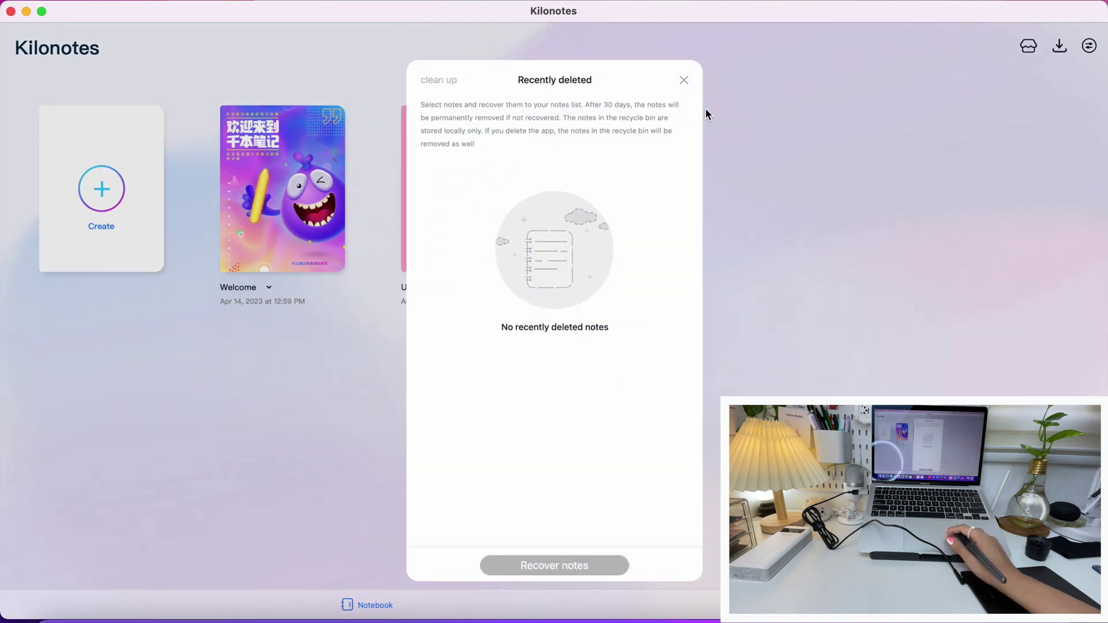
left_click(684, 80)
left_click(1090, 46)
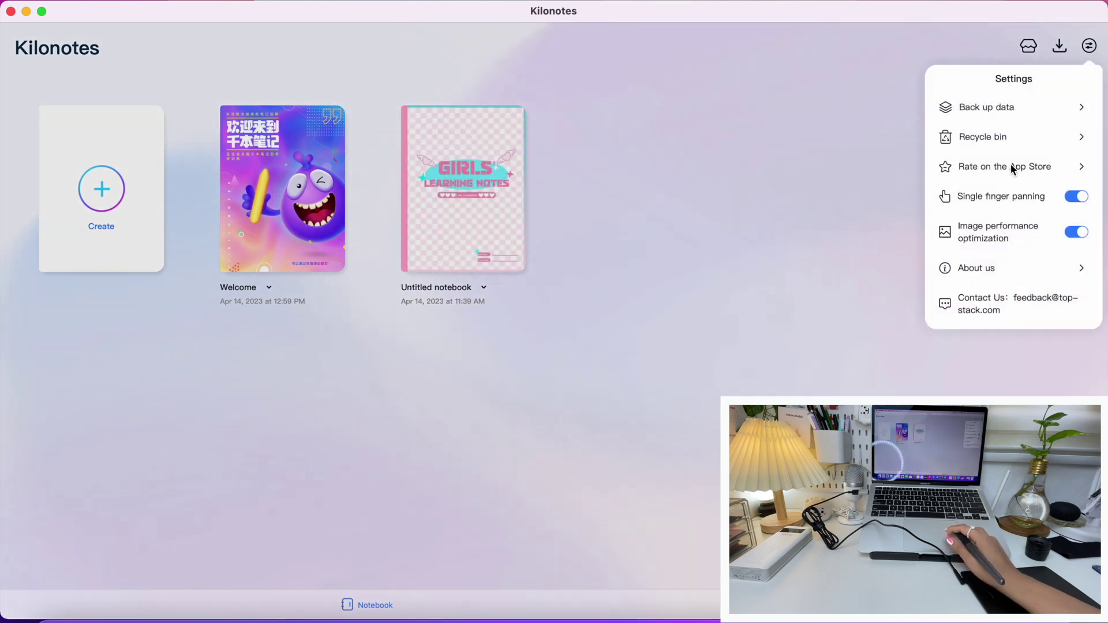
left_click(1077, 271)
left_click(661, 186)
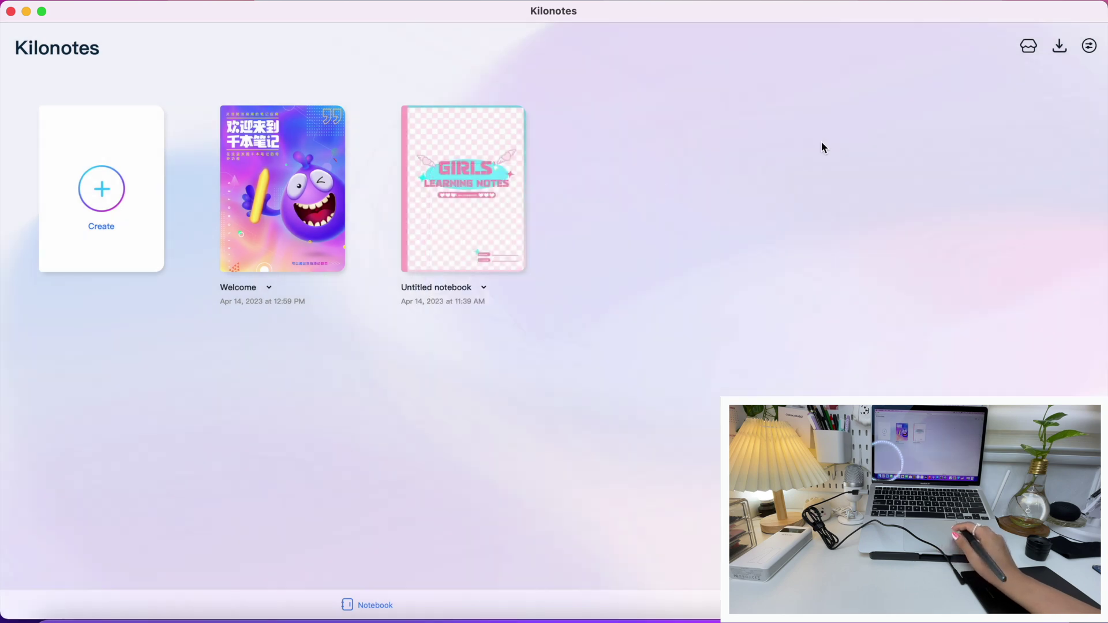
Rename the untitled notebook with the Girls Learning Notes cover as "demo"
left_click(483, 289)
type("demo")
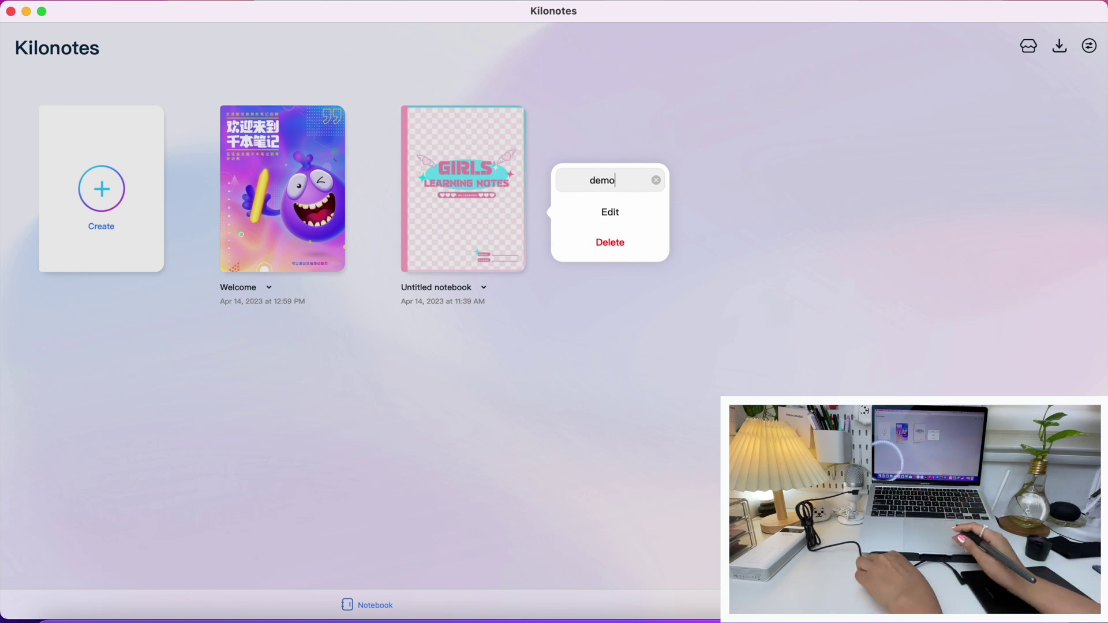
key("Return")
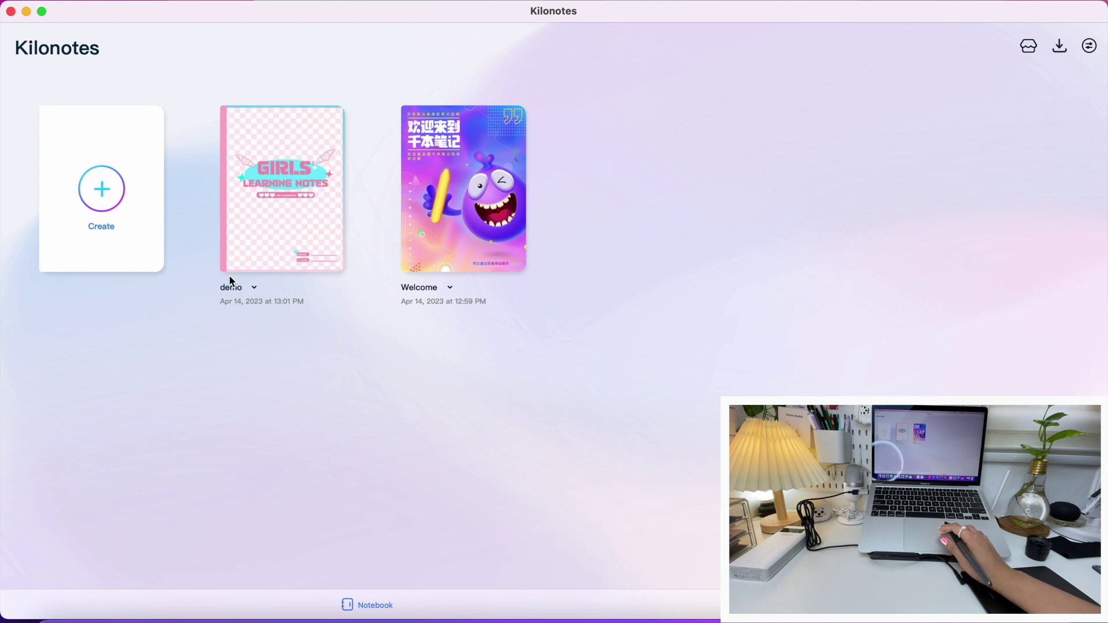
Start a new notebook and browse the cover designs from the simple category down to Custom
left_click(114, 195)
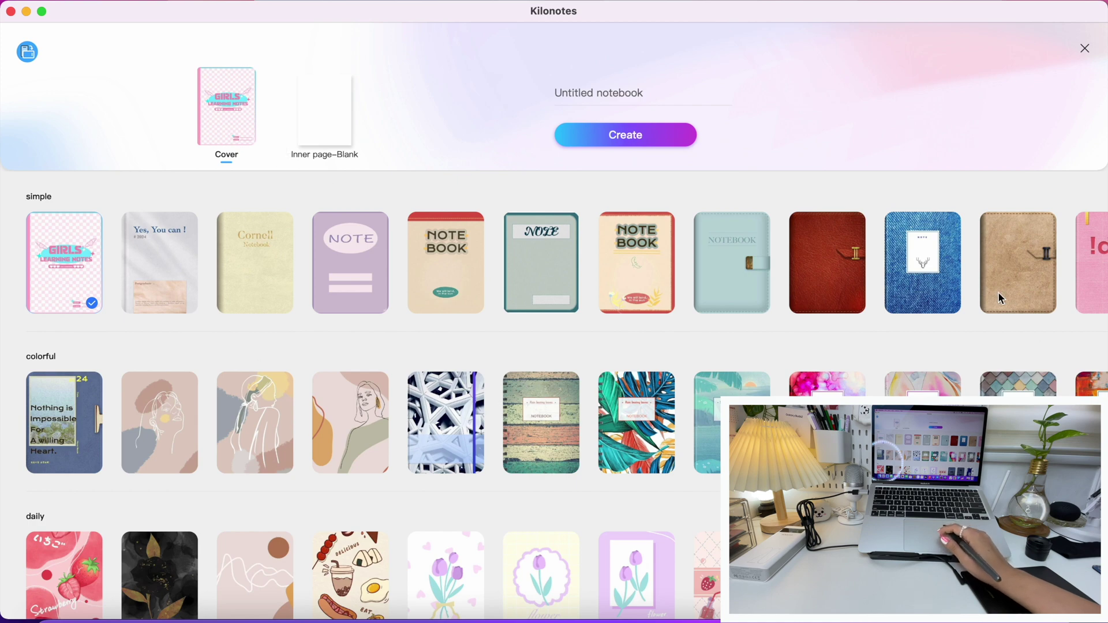
scroll(1001, 299, "right", 5)
scroll(1027, 277, "down", 3)
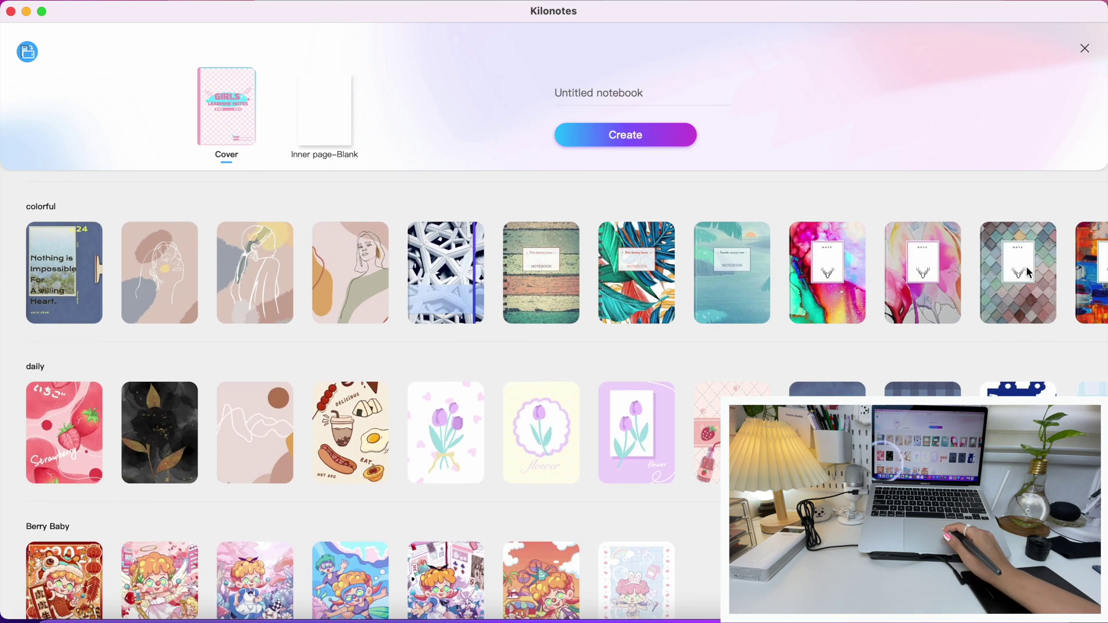
scroll(1030, 272, "right", 5)
scroll(914, 353, "down", 3)
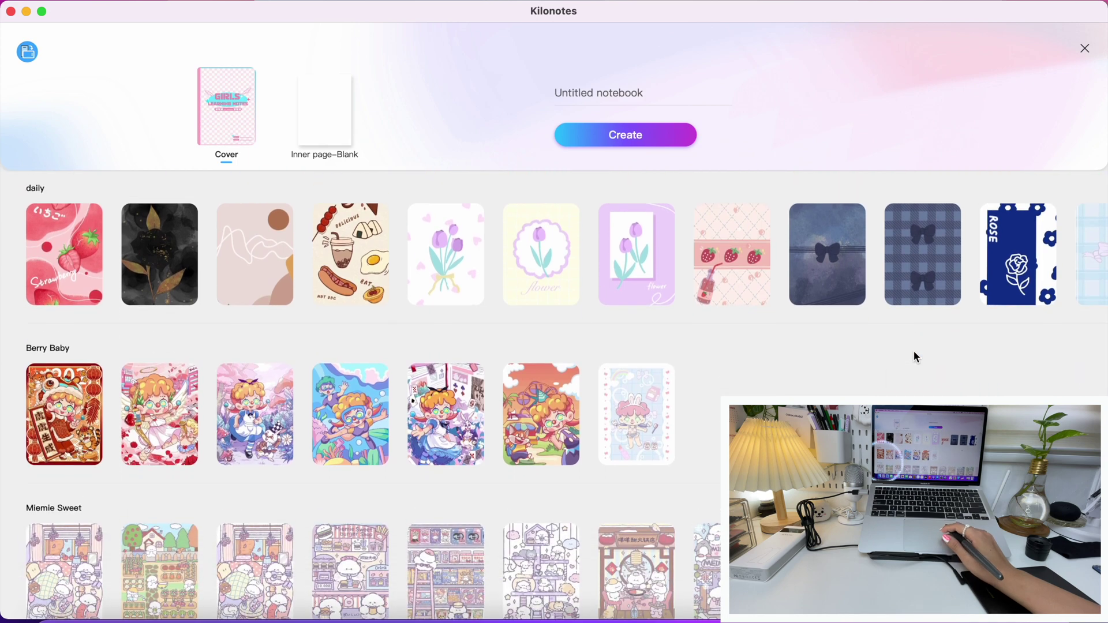
scroll(971, 220, "right", 5)
scroll(952, 265, "down", 4)
scroll(933, 310, "right", 5)
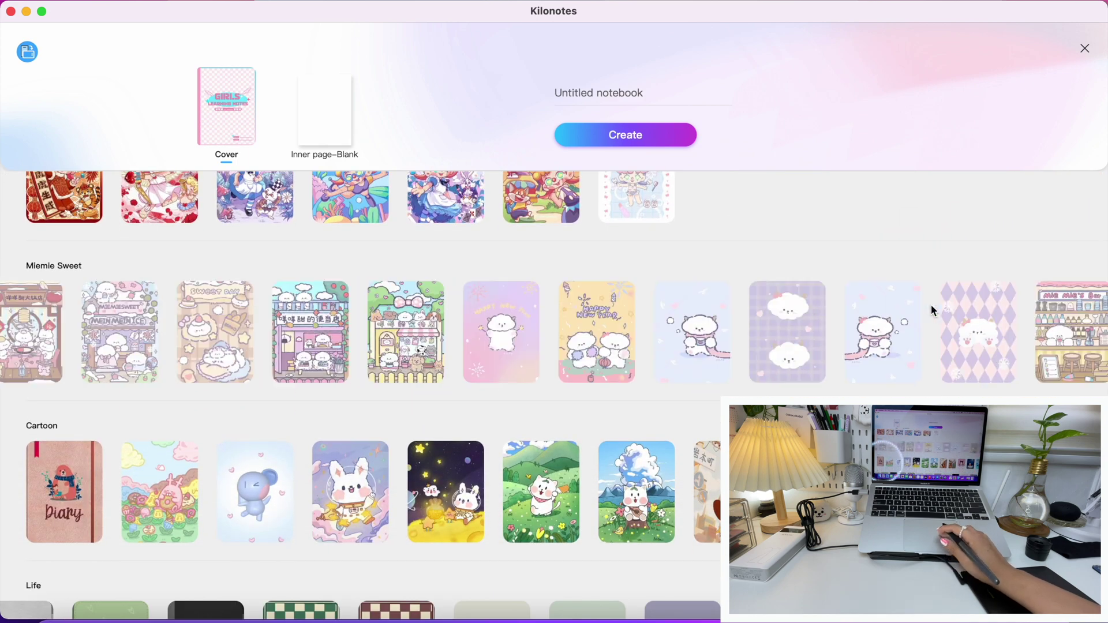
scroll(933, 310, "right", 5)
scroll(933, 310, "down", 3)
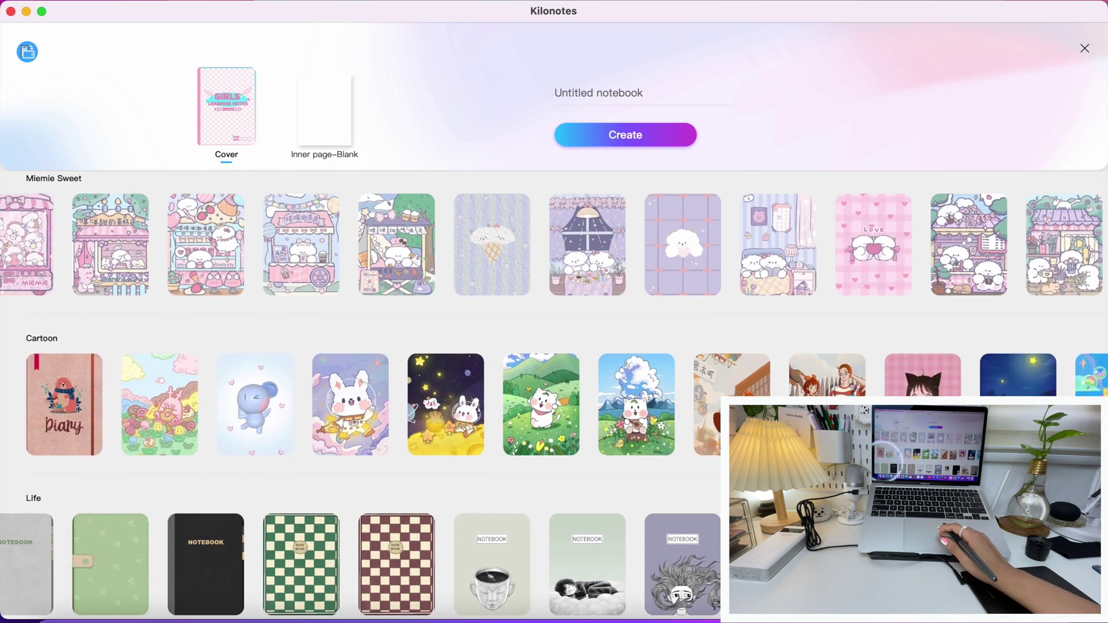
scroll(85, 546, "down", 10)
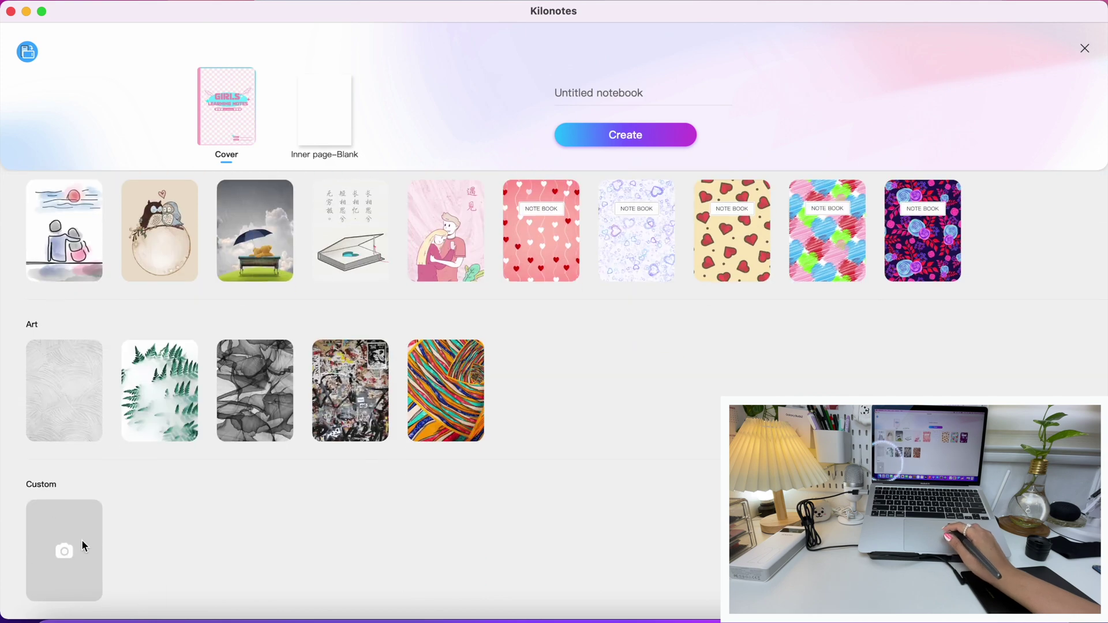
Set the evening sky photo as a custom cover for the new notebook
left_click(85, 537)
left_click(475, 368)
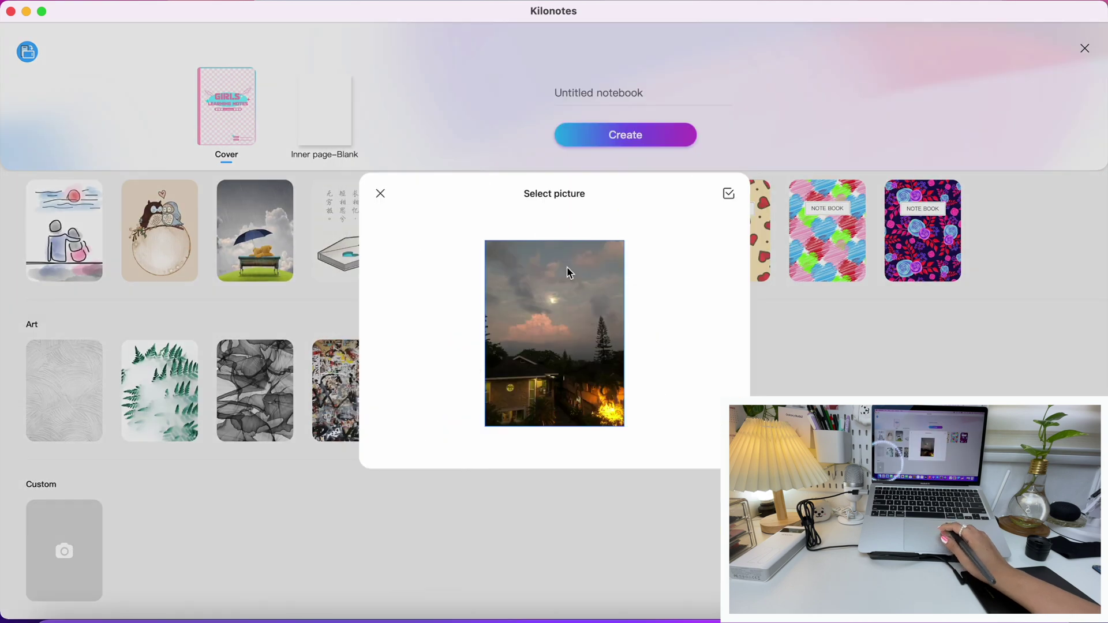
left_click(728, 195)
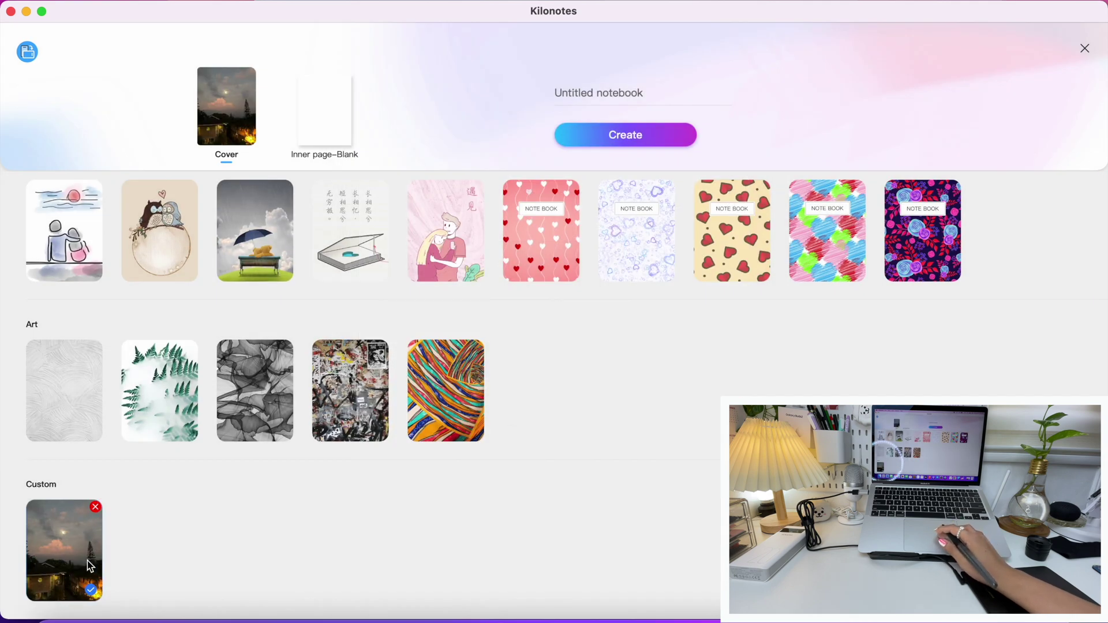
Browse the inner page papers and templates, from the Liuliu Diary set down to Electronic notebook typesetting
left_click(324, 113)
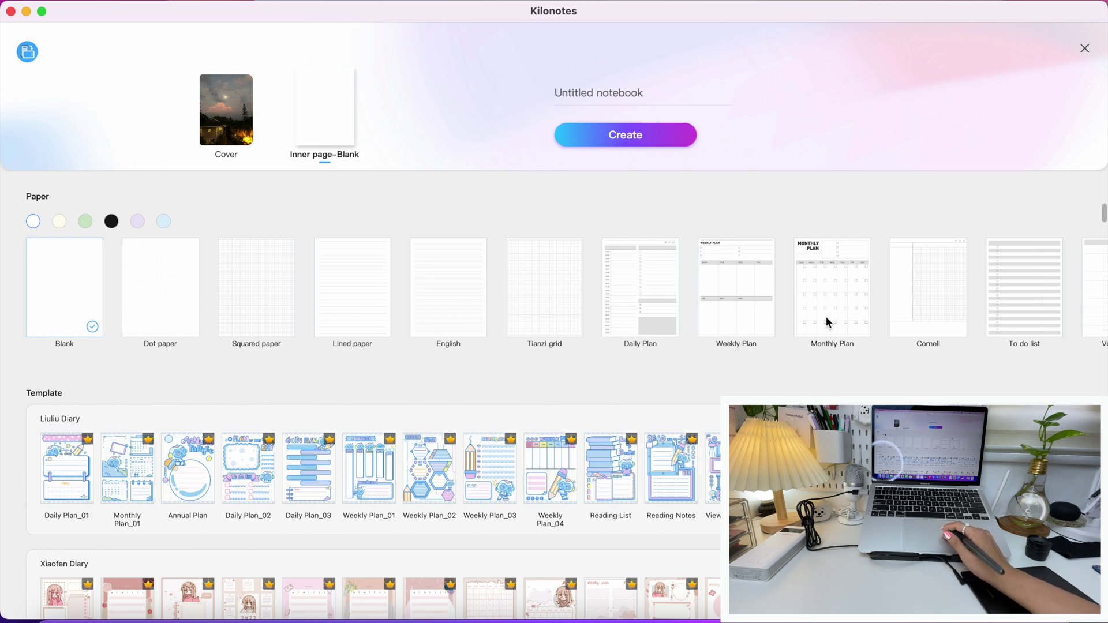
scroll(826, 316, "right", 6)
scroll(773, 381, "down", 3)
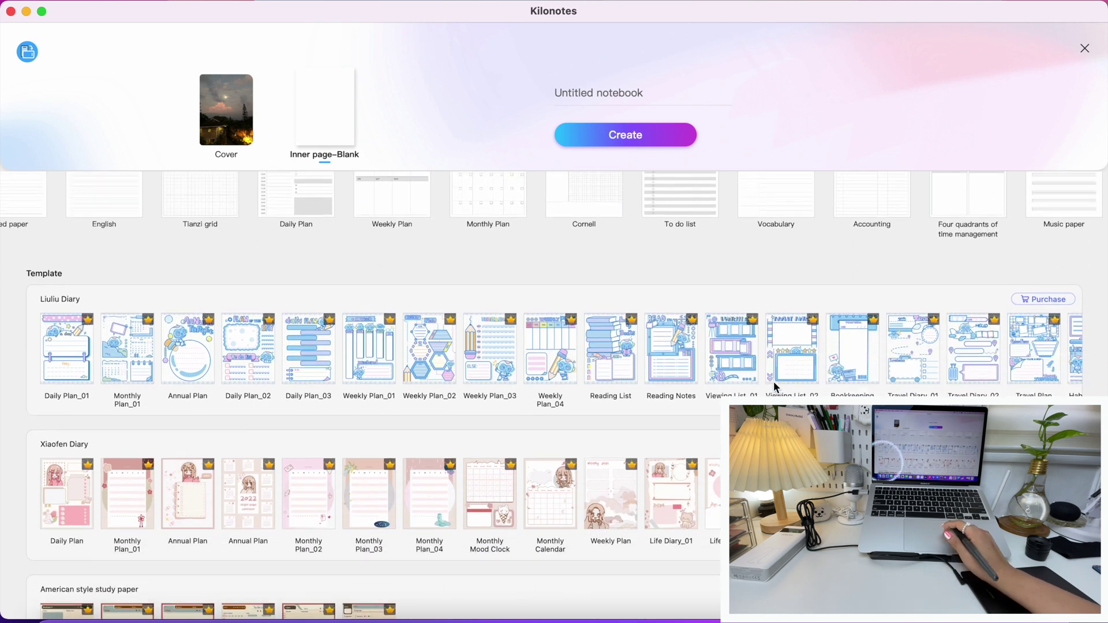
left_click(382, 370)
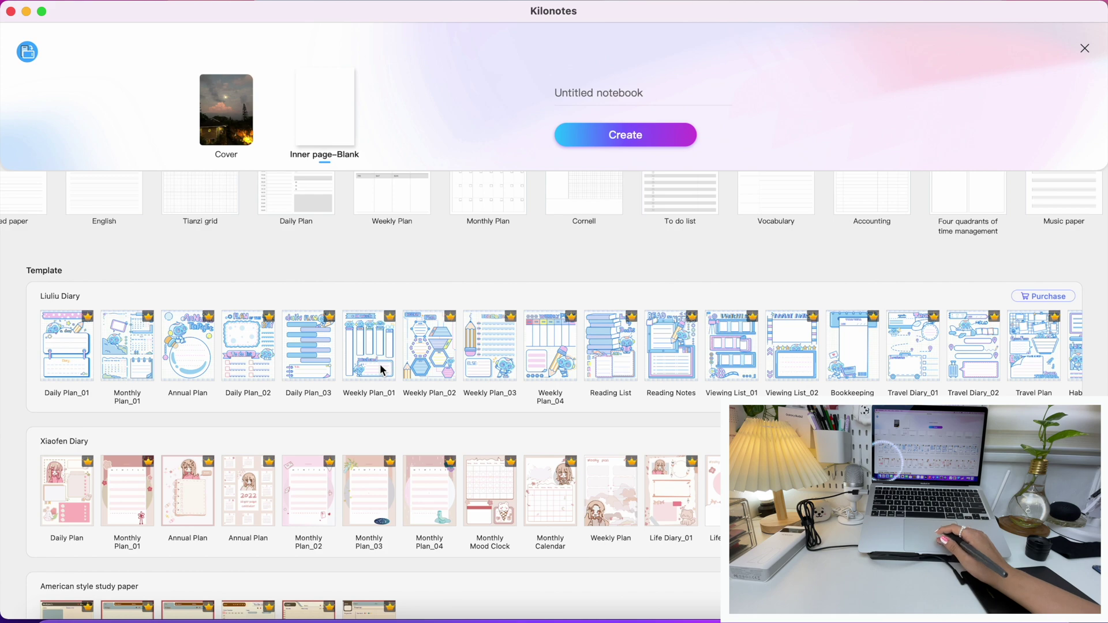
scroll(382, 370, "down", 15)
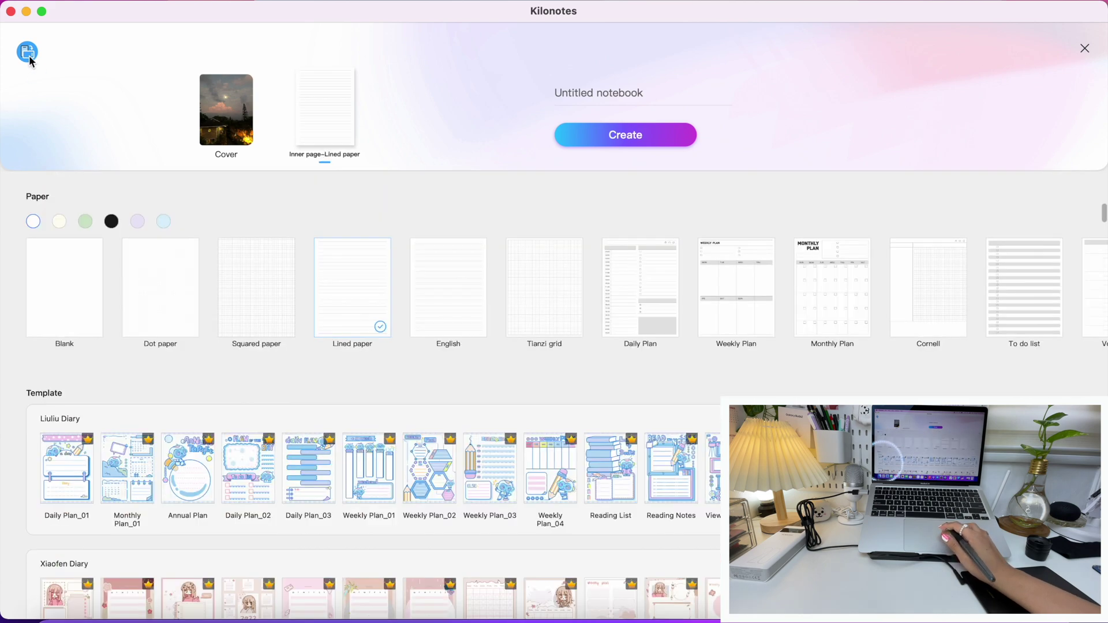
Switch the new notebook between horizontal and vertical page orientation, ending on vertical
left_click(30, 53)
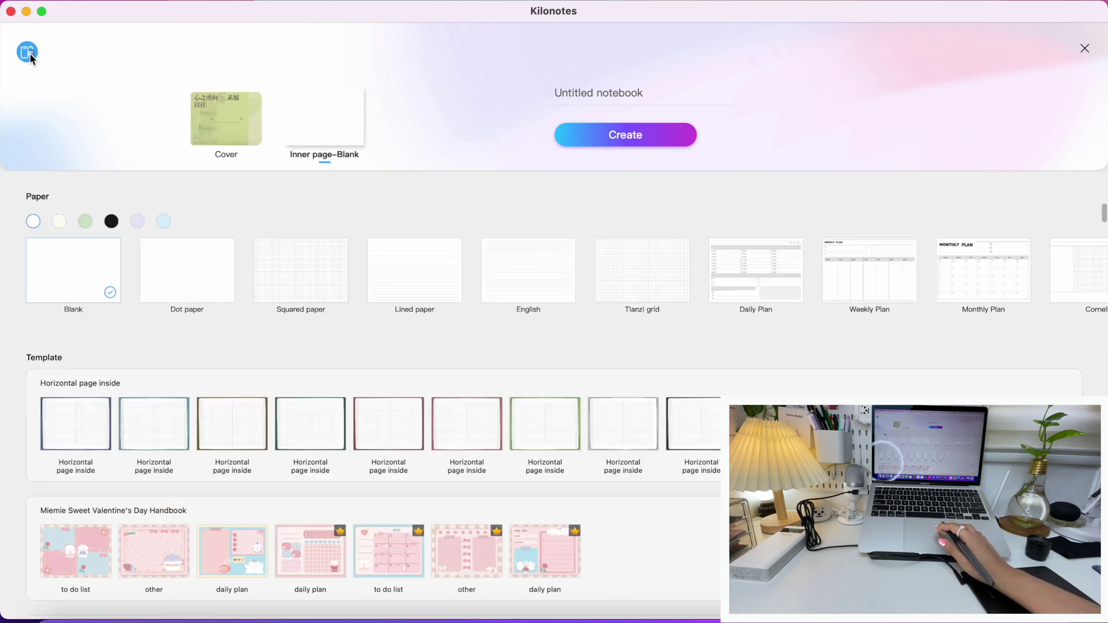
left_click(29, 53)
left_click(29, 53)
left_click(29, 55)
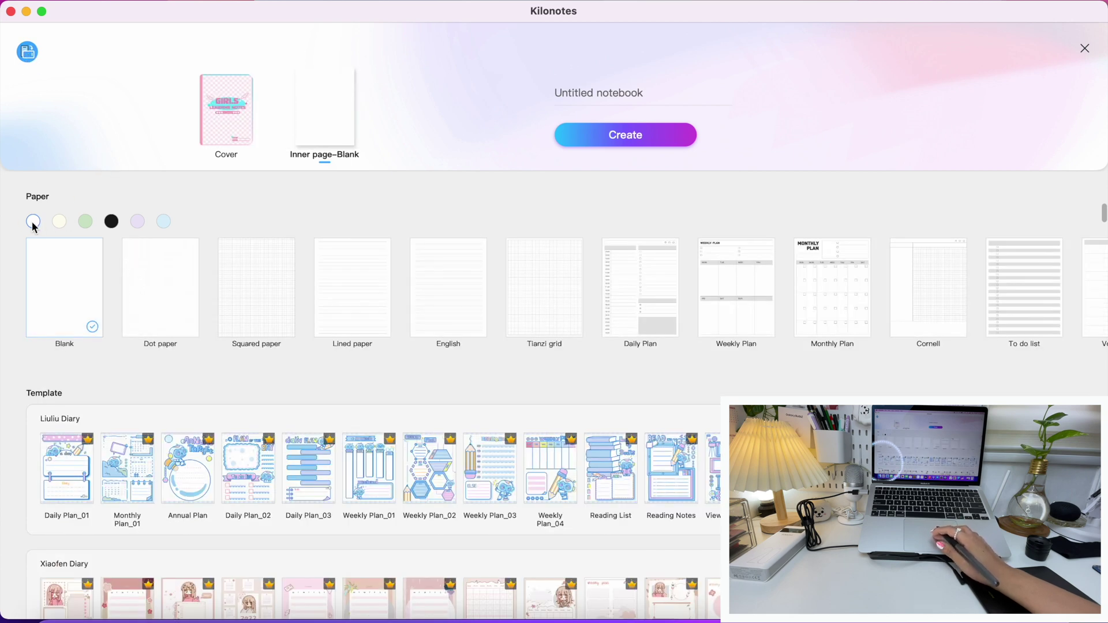
Choose light purple for the blank inner page and create the notebook with the title "Write your title here"
left_click(85, 222)
left_click(138, 222)
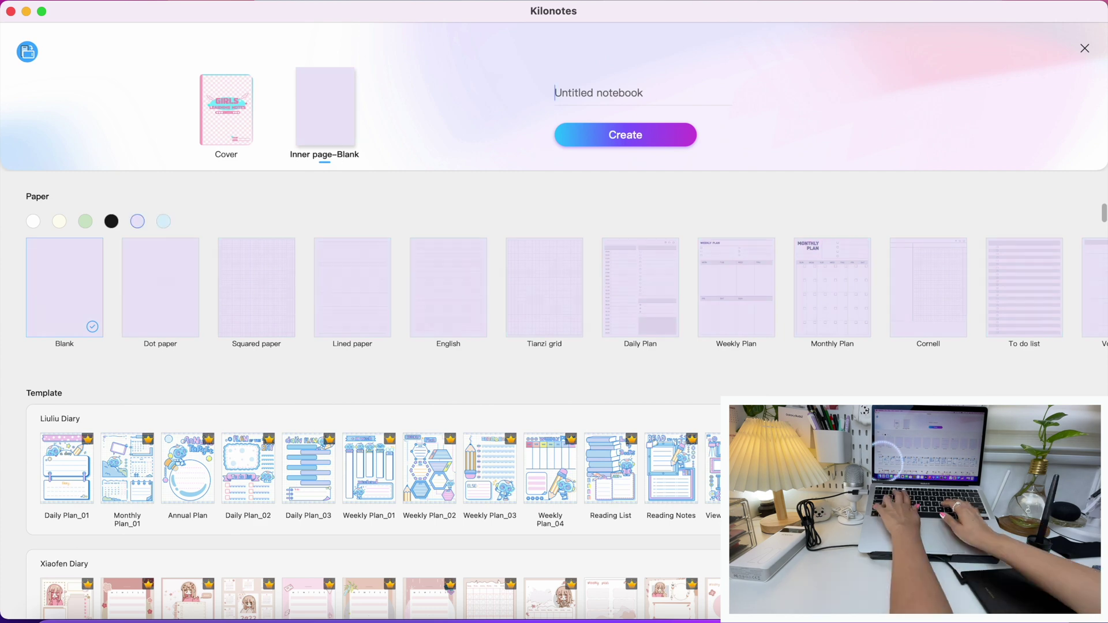
type("Write your title he")
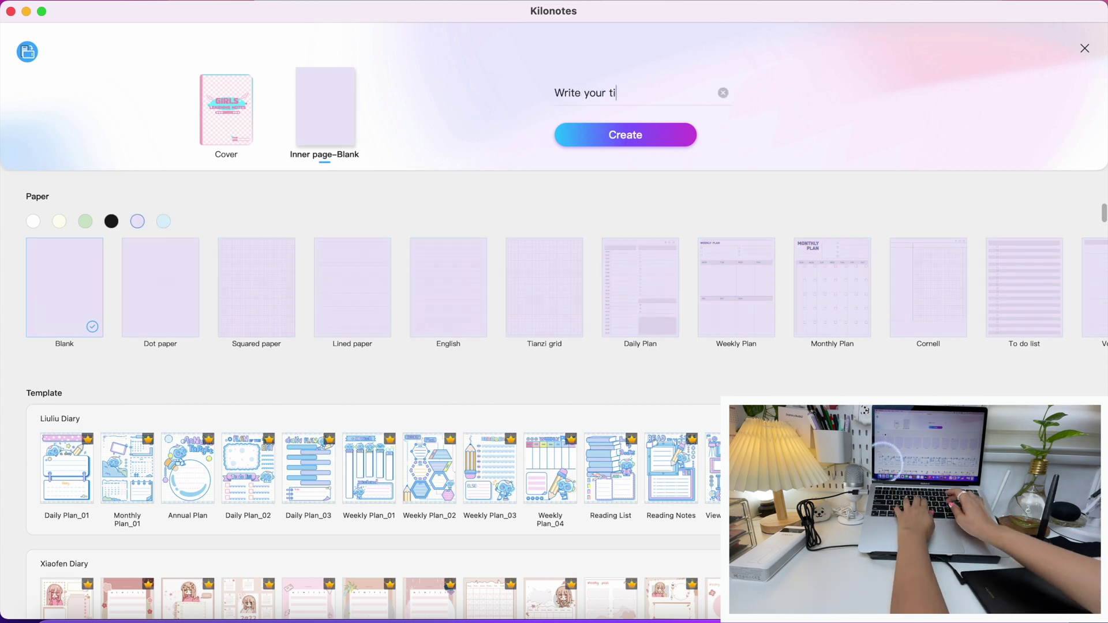
type("re")
left_click(634, 137)
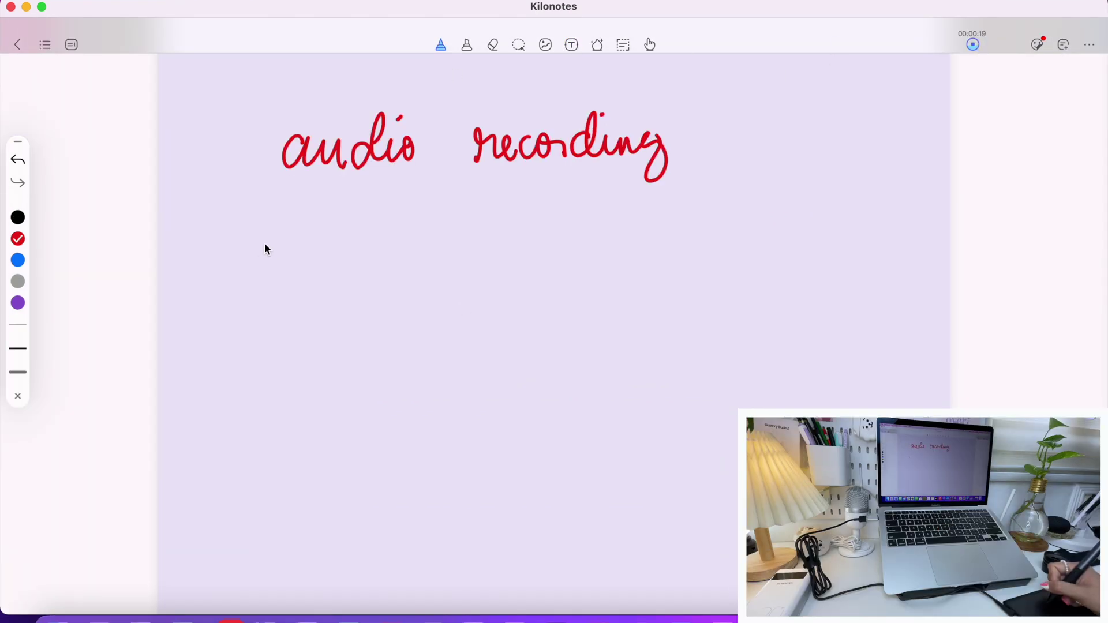
Handwrite "this is audio recording" in red below the "audio recording" line and stop the audio recording
left_click_drag(283, 267, 334, 287)
left_click(303, 250)
left_click(247, 255)
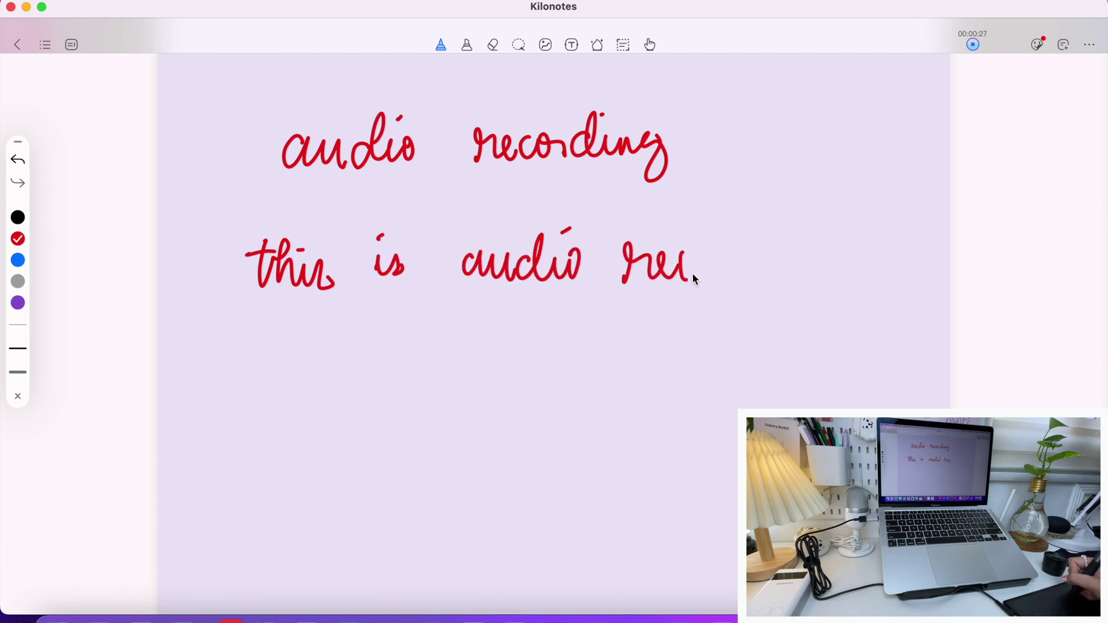
left_click(975, 47)
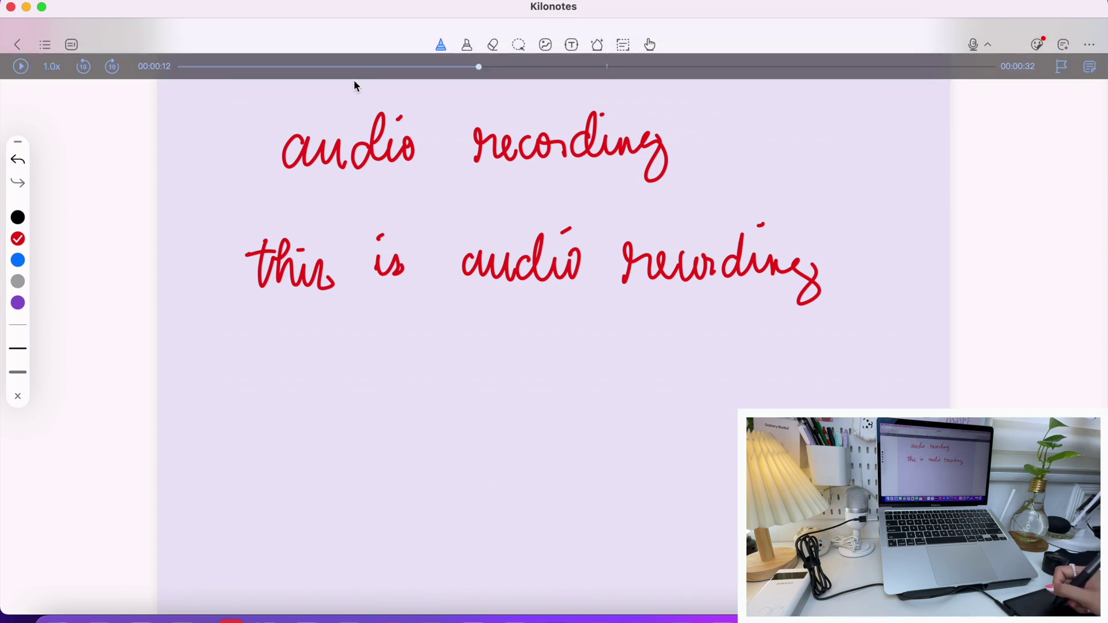
Play back the recorded audio and add a play button for Record Audio2 below the handwritten word "this"
left_click(21, 67)
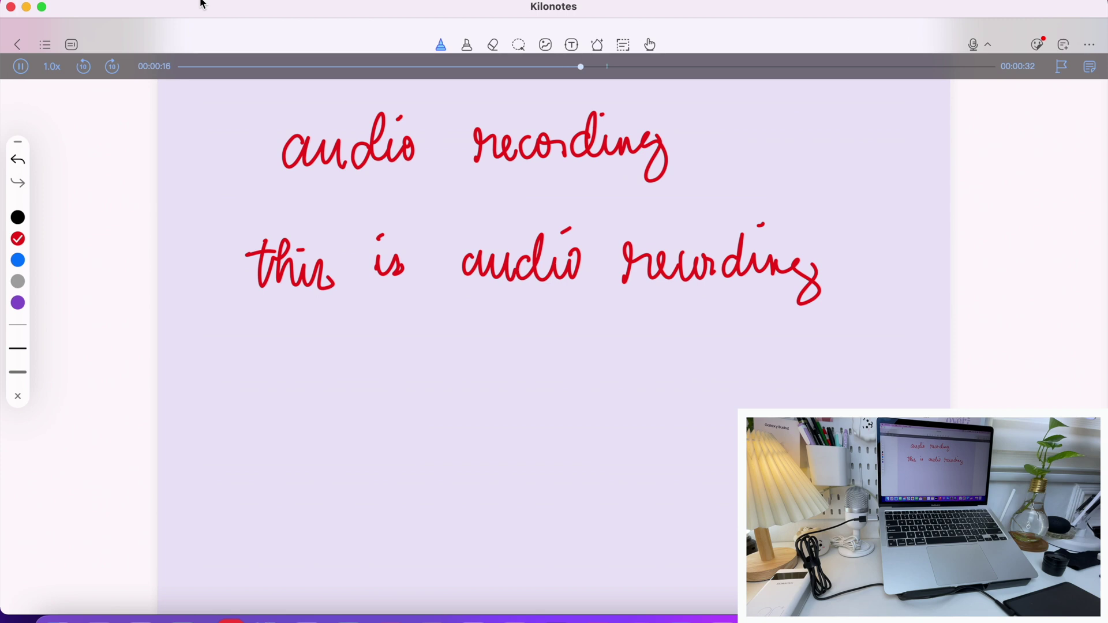
left_click(1090, 69)
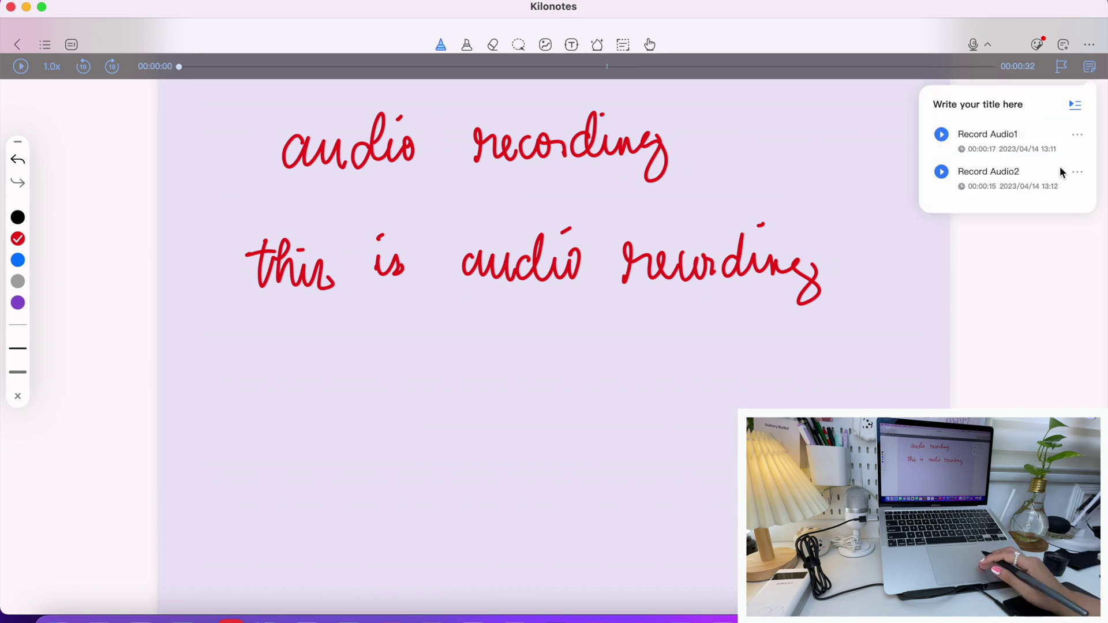
left_click(1078, 172)
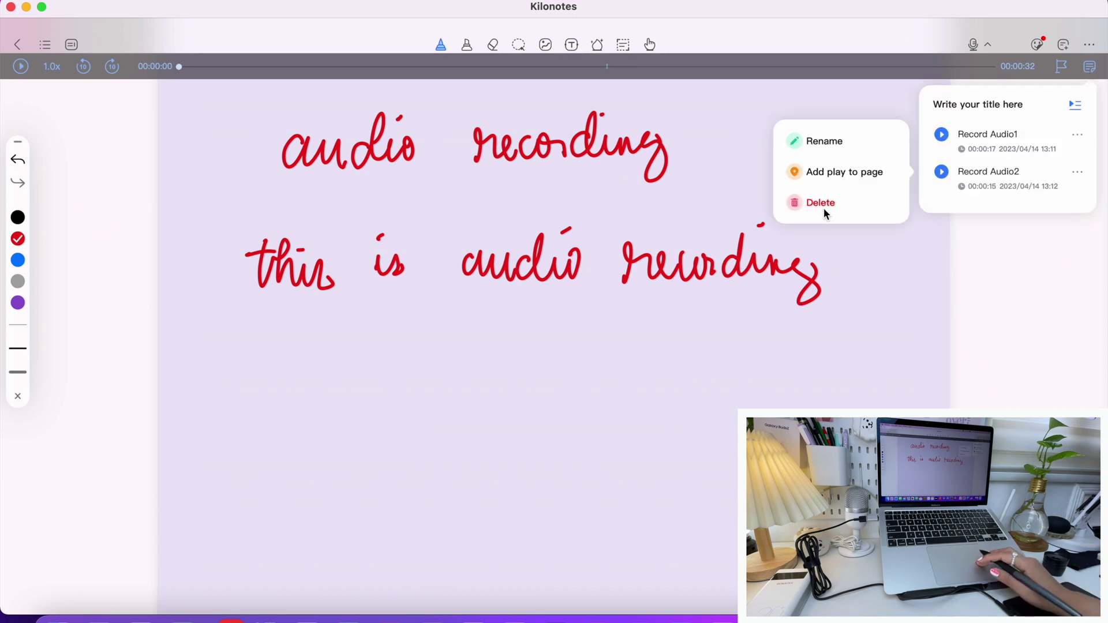
left_click(884, 173)
left_click_drag(549, 316, 303, 322)
left_click(251, 300)
Play and pause Record Audio2 with its play button on the page
left_click(294, 331)
left_click(311, 340)
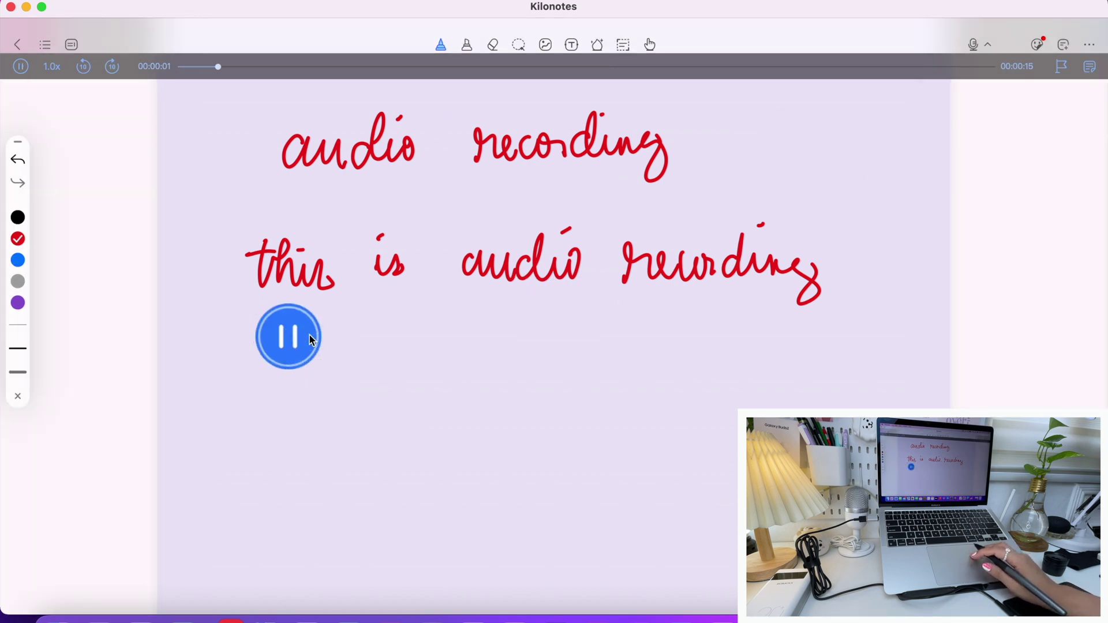
left_click(311, 340)
left_click(321, 348)
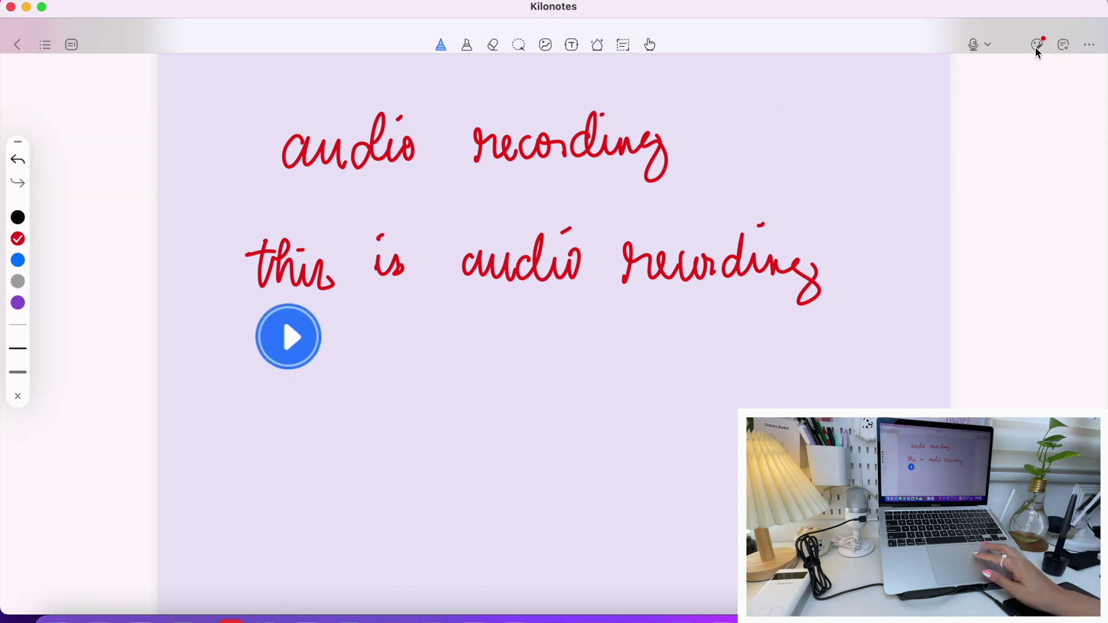
Open the material library and show its Material tools
left_click(1036, 47)
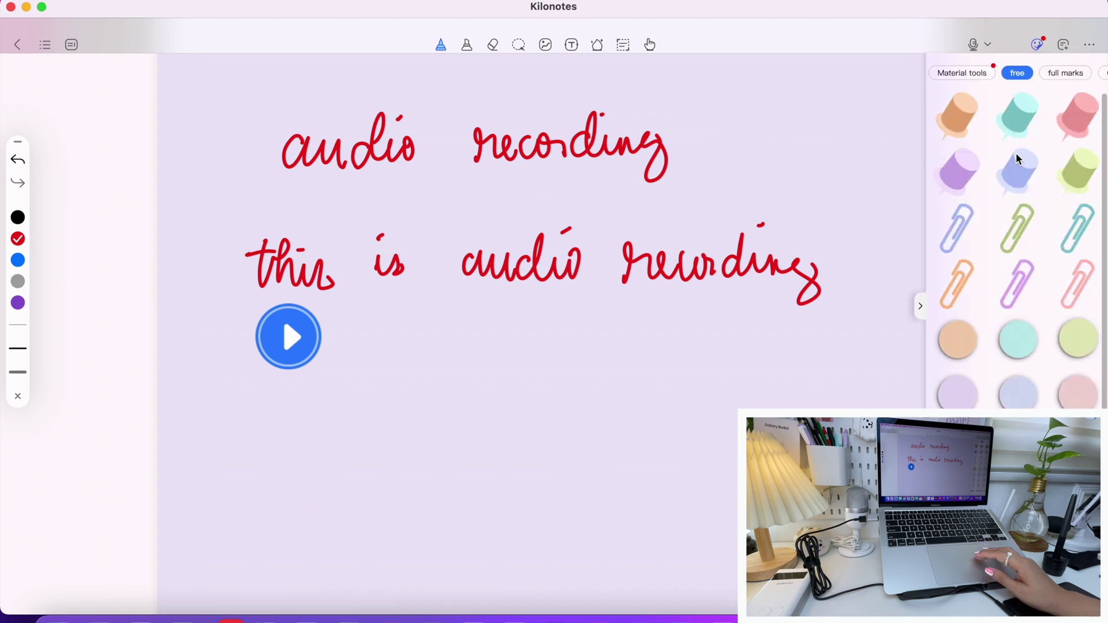
left_click(976, 77)
left_click(957, 73)
left_click(1026, 74)
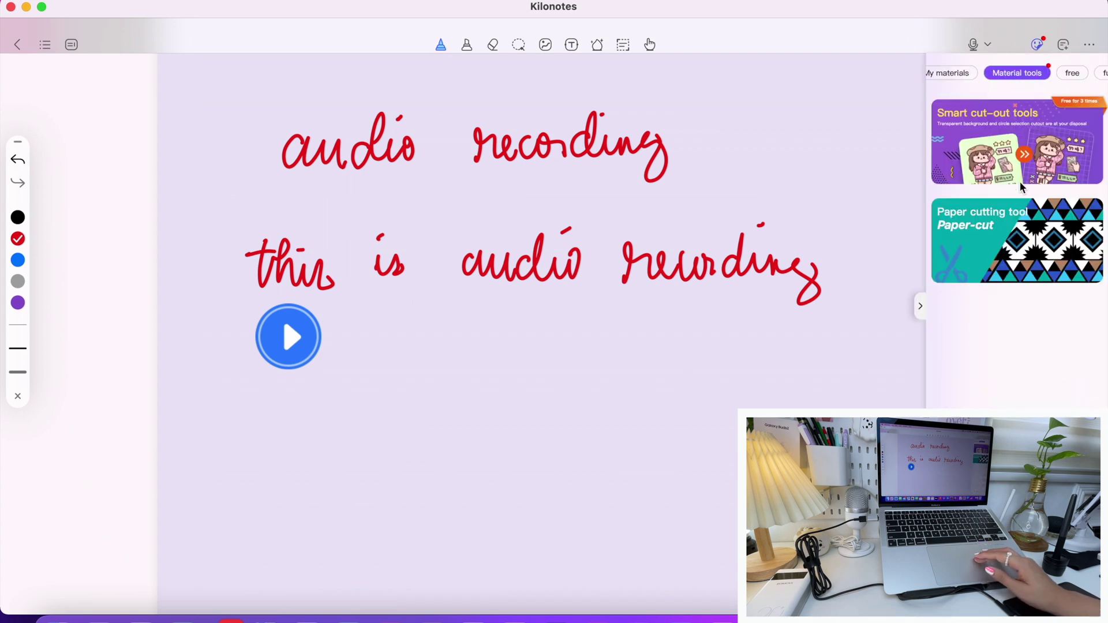
Start the Paper cutting tool and choose the blurred pink gradient as the folding paper
left_click(1029, 259)
left_click(952, 587)
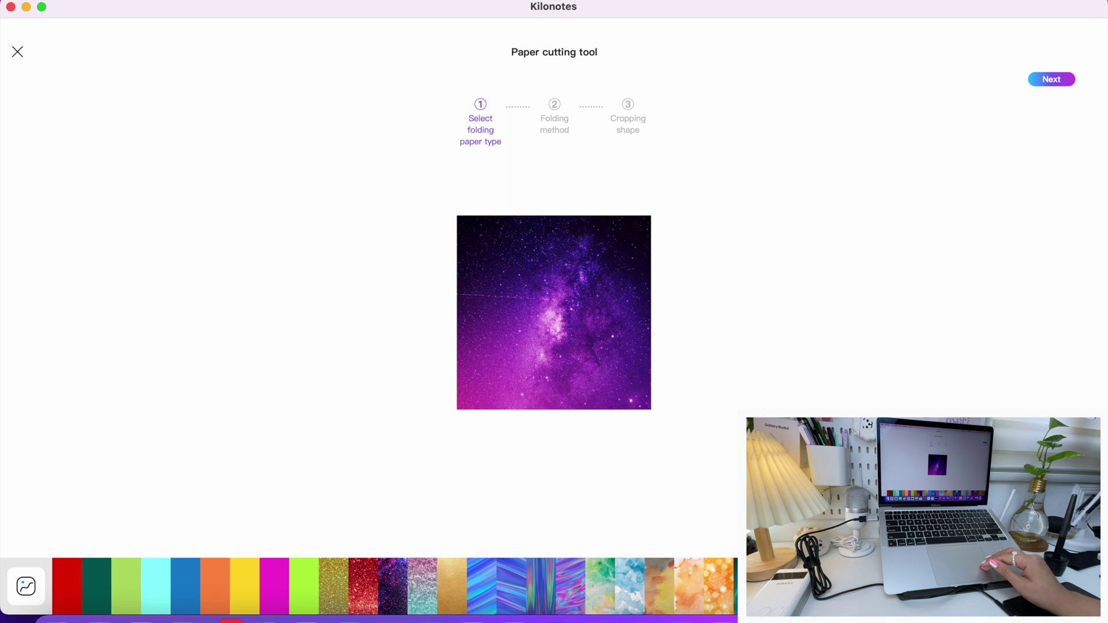
left_click(980, 586)
left_click(1066, 87)
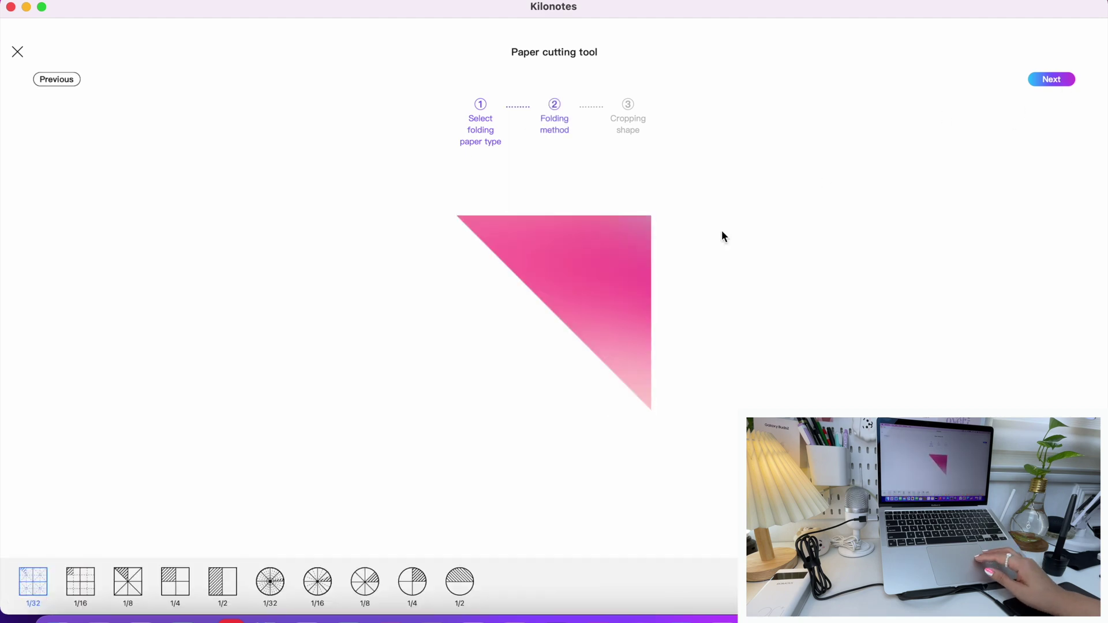
Fold the paper with the square 1/8 method and select the largest cutting size for the cropping shape
left_click(128, 581)
left_click(1047, 90)
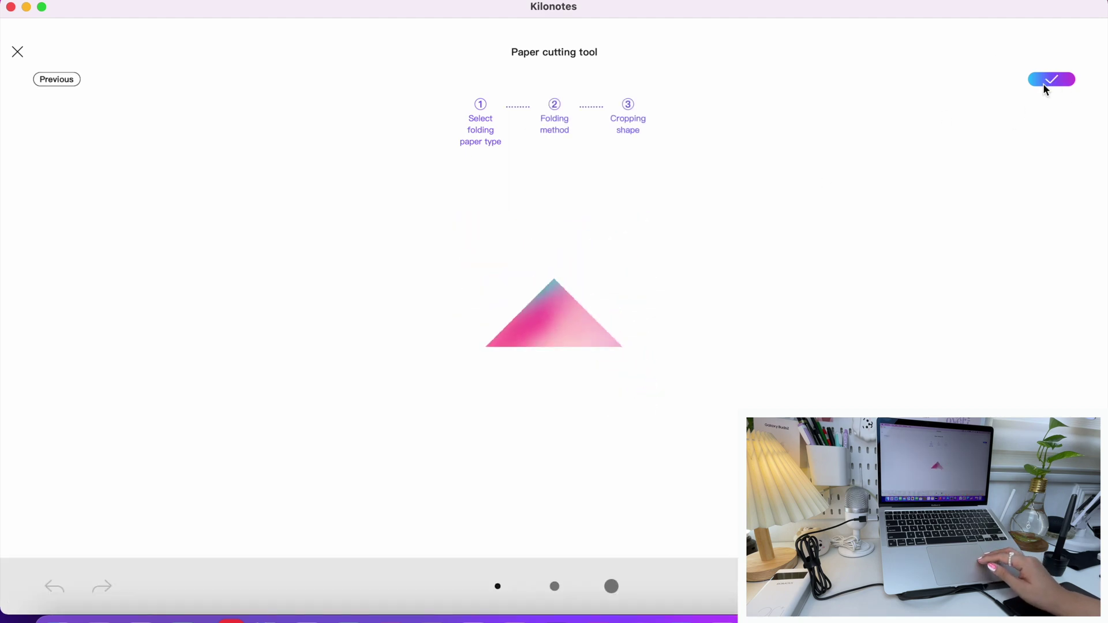
left_click(555, 586)
left_click(613, 587)
Finish the pink paper without any cuts and save it to My materials
left_click(1050, 80)
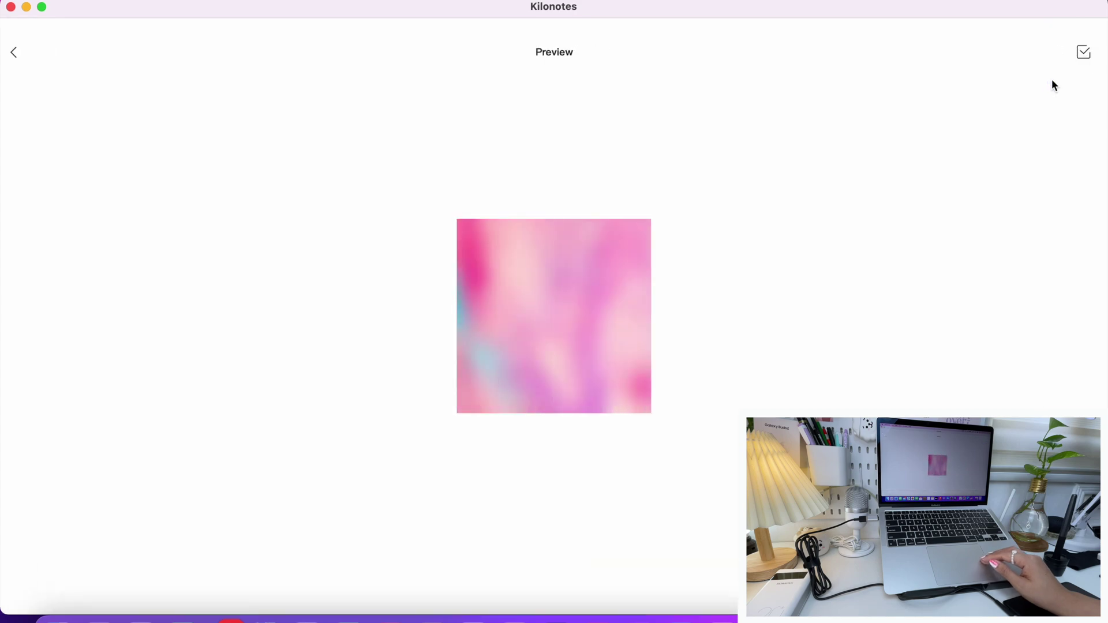
left_click(1050, 85)
left_click(543, 392)
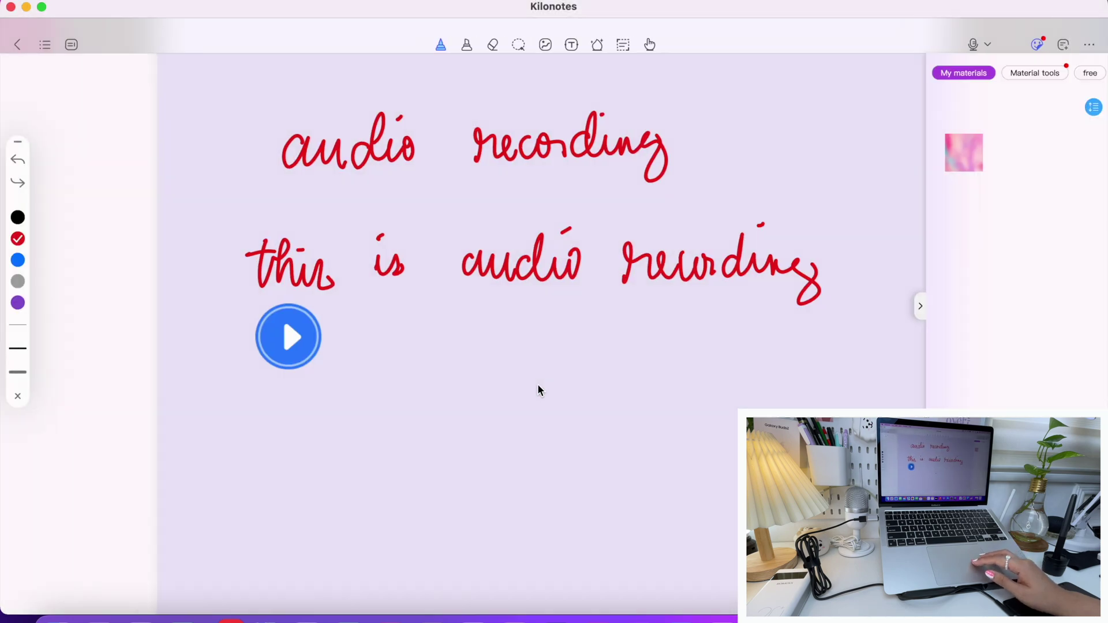
Insert the pink paper piece from My materials onto the page and open it for editing
left_click(981, 173)
left_click(554, 487)
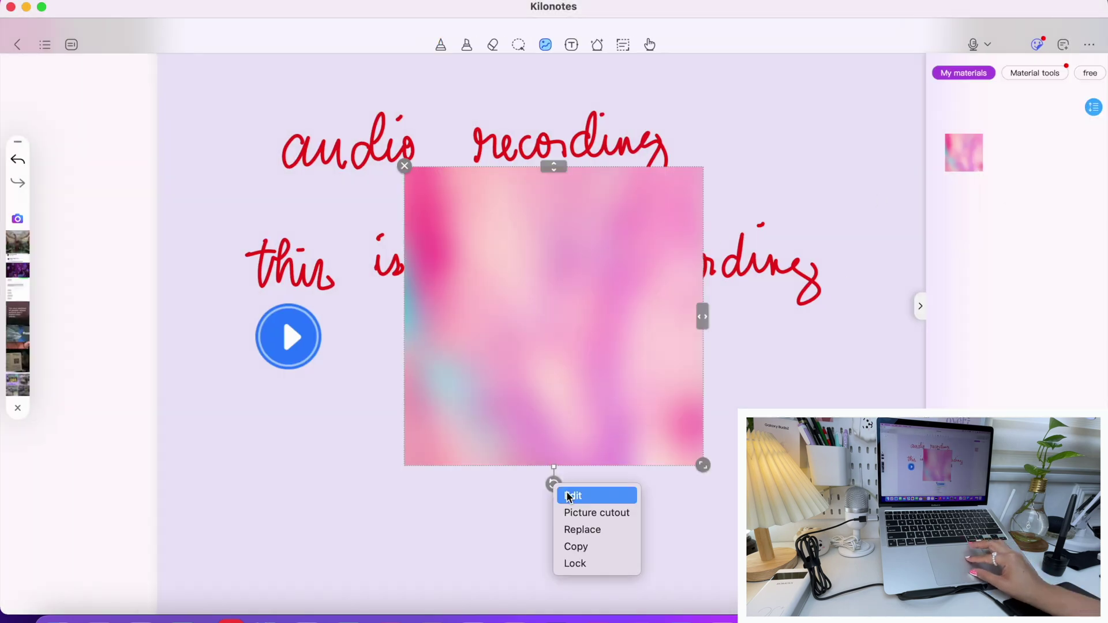
left_click(569, 496)
Compare several shape cutouts for the pink paper, including the star and double triangle, and crop it to the pixel heart
left_click(403, 590)
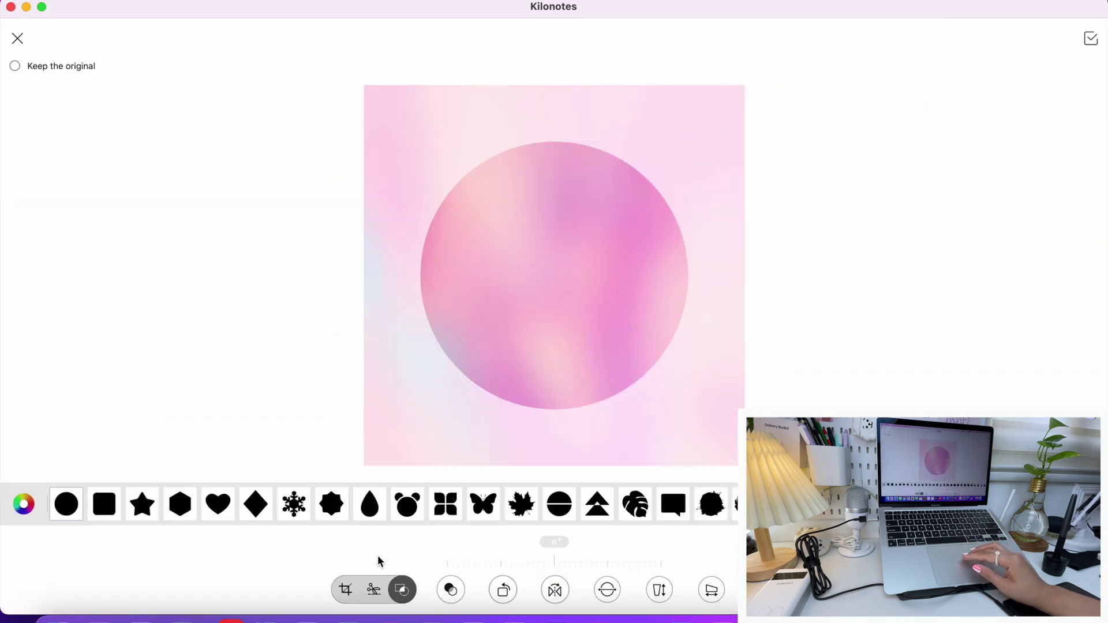
left_click(143, 504)
left_click(332, 505)
left_click(522, 505)
left_click(597, 504)
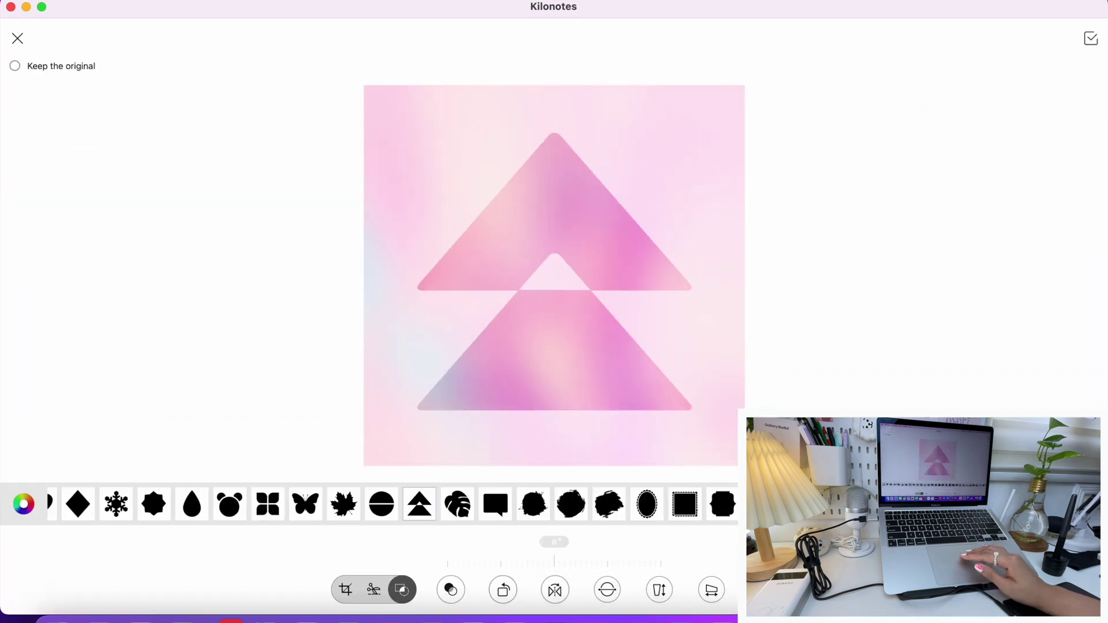
scroll(597, 505, "right", 3)
left_click(860, 505)
left_click(973, 504)
Check the heart cutout's opacity setting, rotate and mirror the picture, and apply the edit to the page
left_click(454, 583)
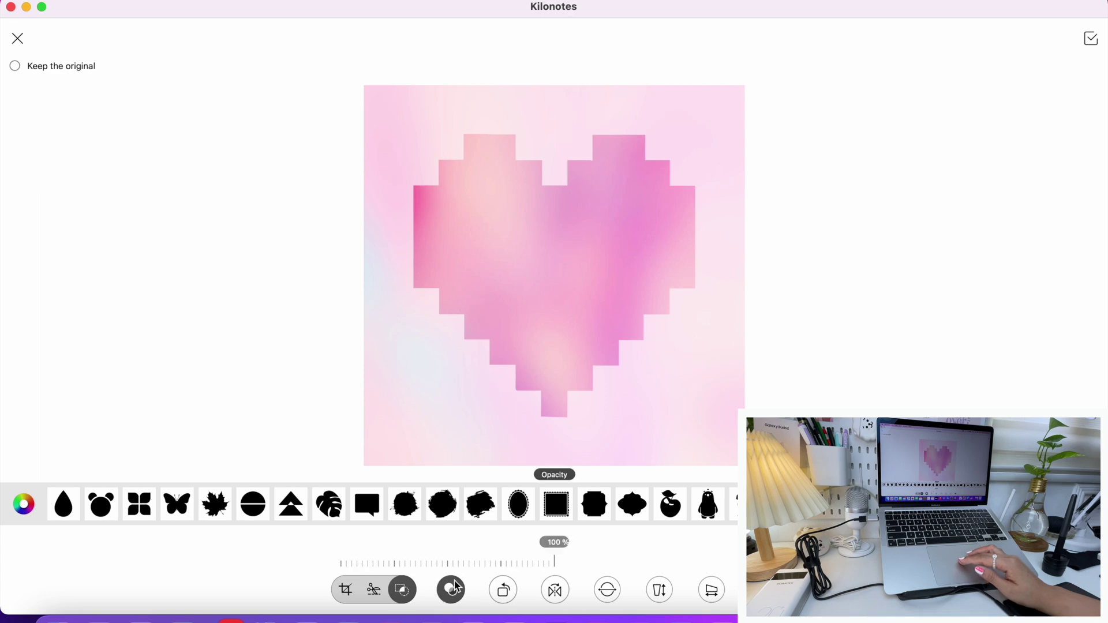
scroll(492, 560, "left", 3)
scroll(497, 566, "right", 3)
left_click(499, 587)
left_click(551, 595)
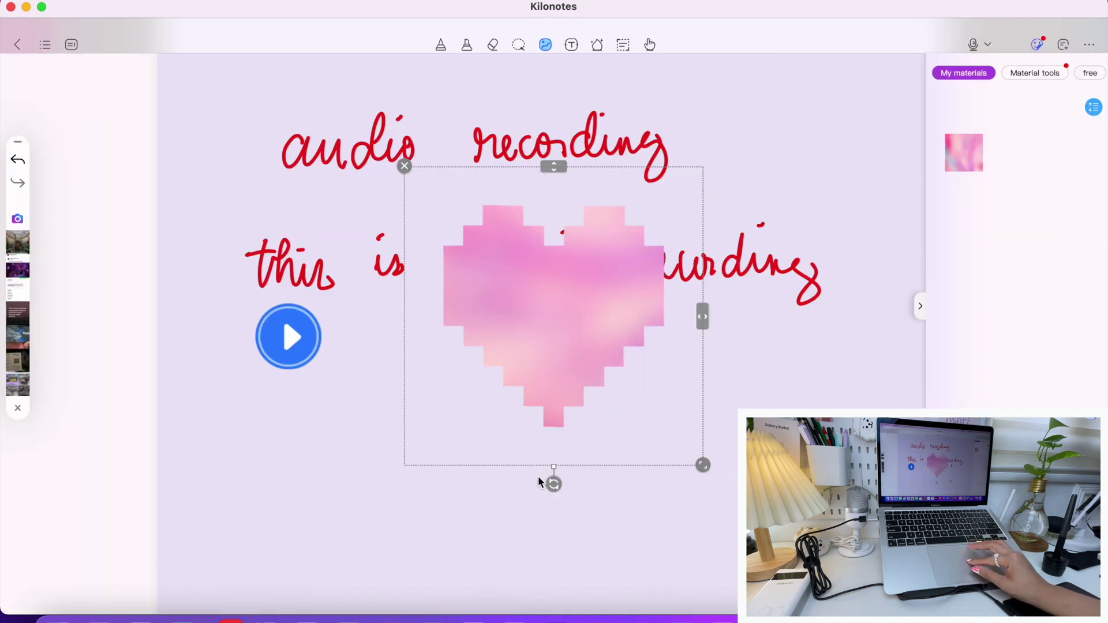
Examine the picture options offered for the pixel heart, such as Picture cutout, Replace, Copy and Lock
right_click(557, 477)
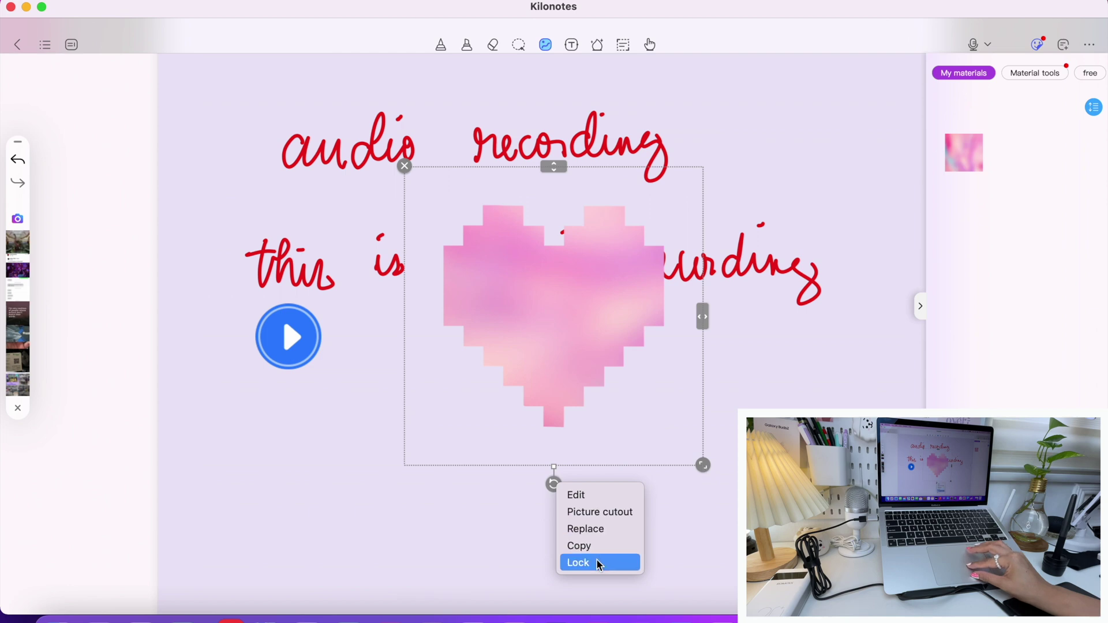
left_click(750, 380)
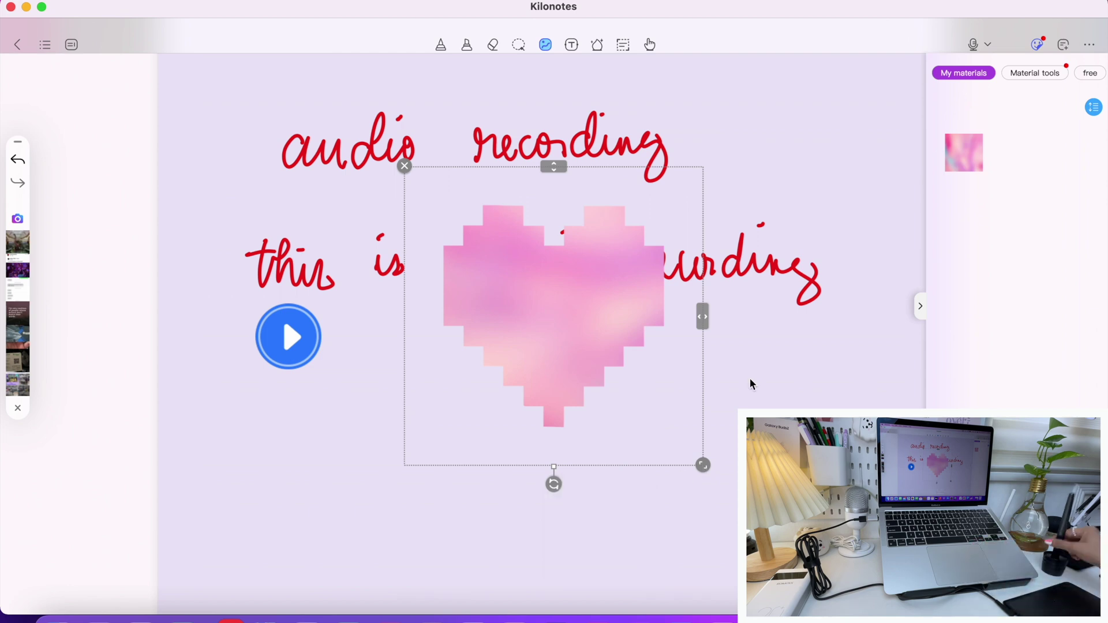
right_click(703, 462)
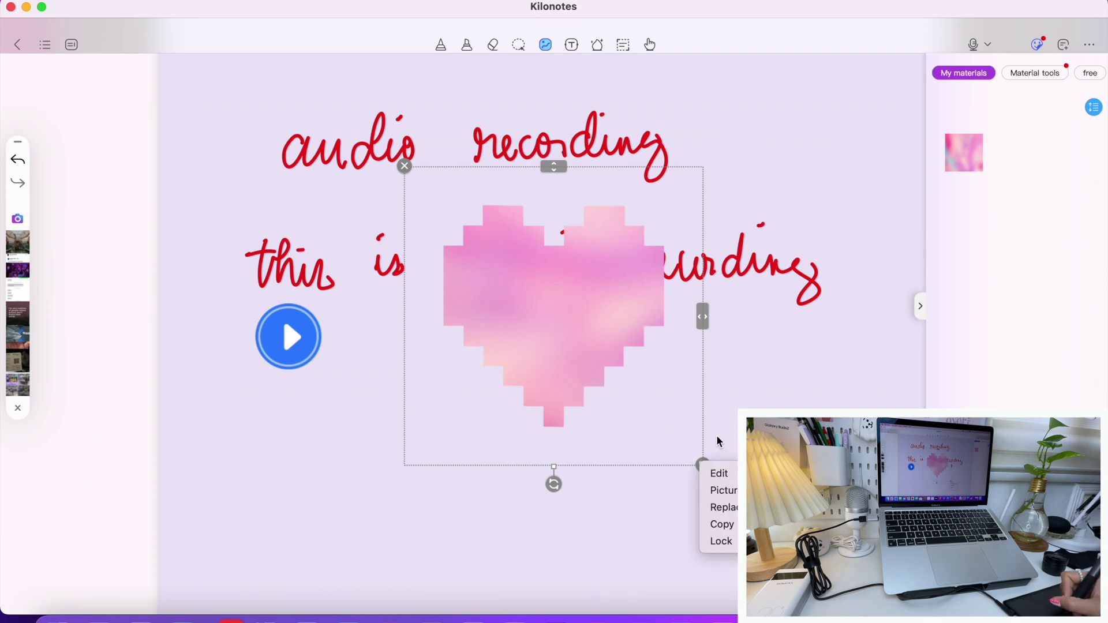
left_click(653, 175)
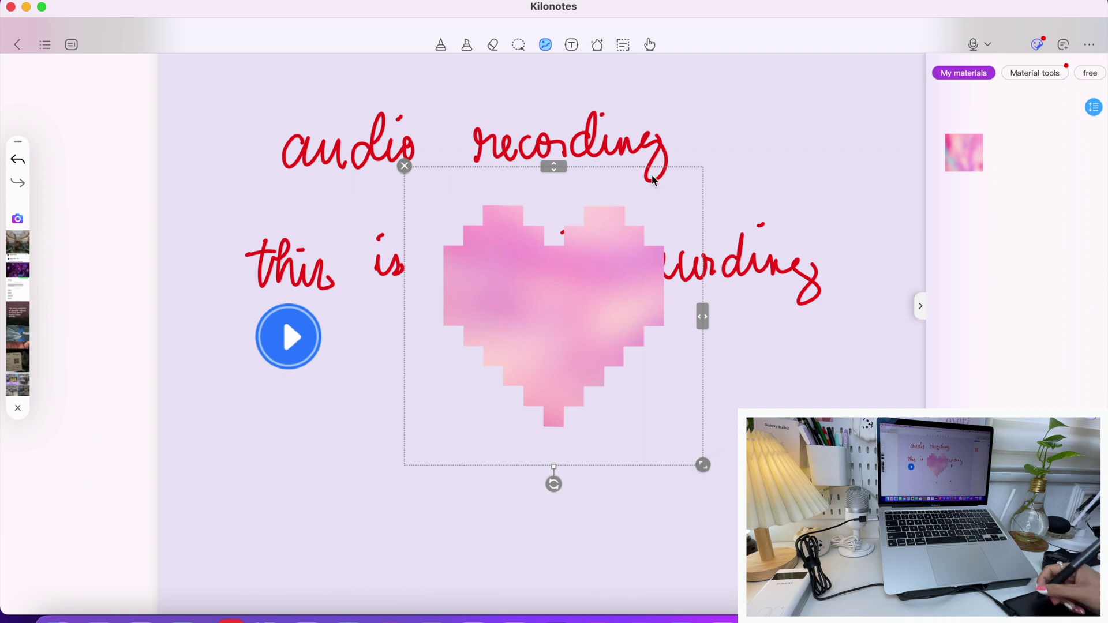
right_click(548, 295)
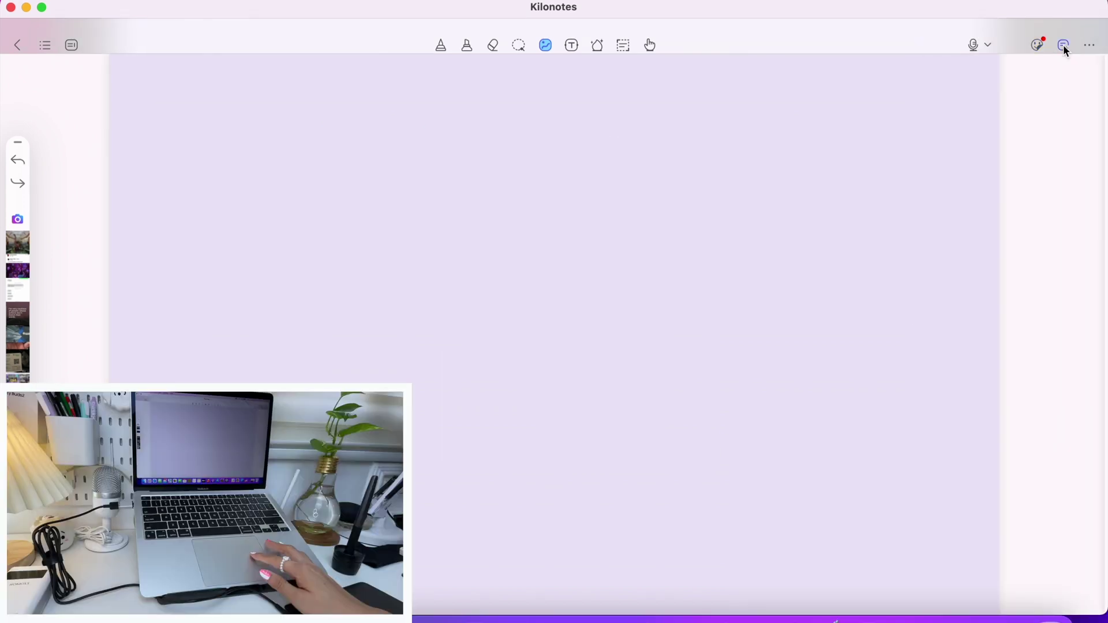
Open the page-adding options, go through the Before, After and Last page placements, and choose Replace page
left_click(1063, 44)
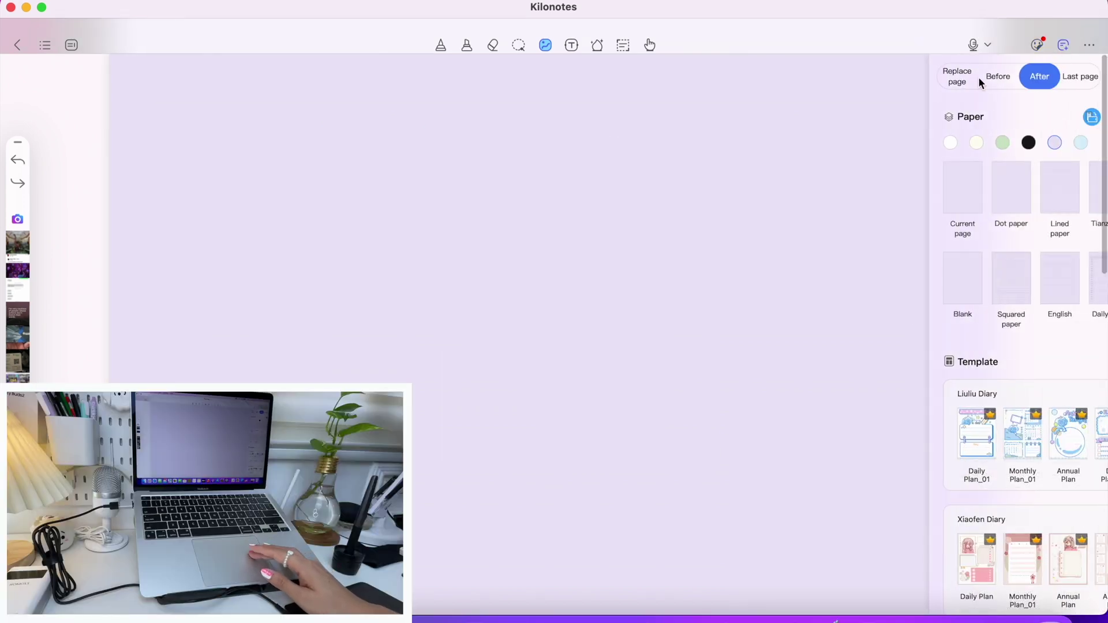
left_click(958, 76)
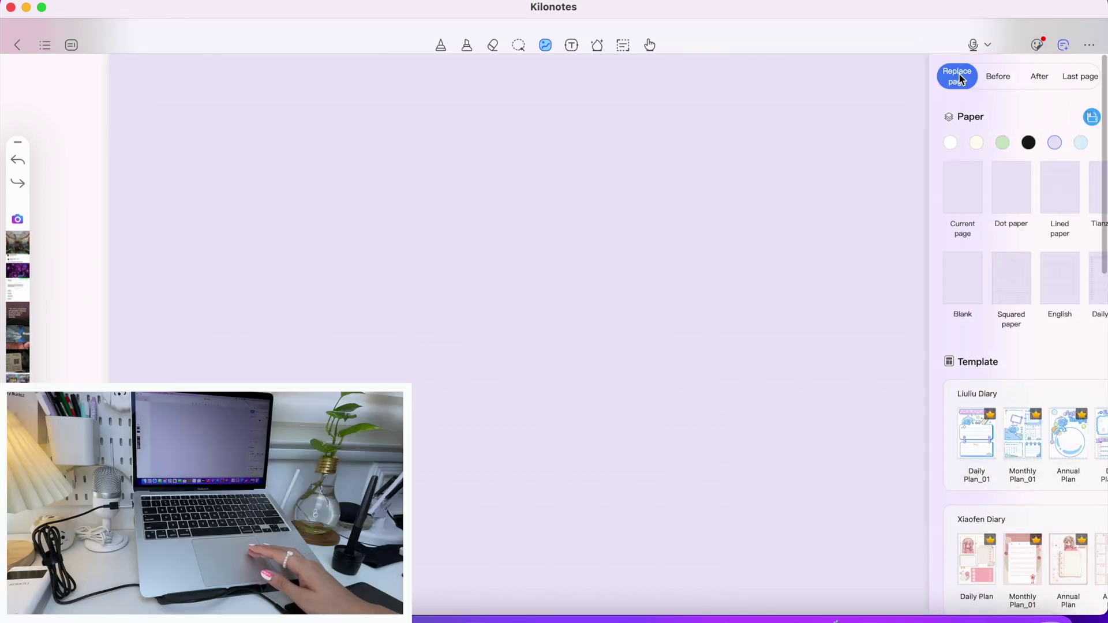
left_click(997, 74)
left_click(1038, 74)
left_click(1074, 75)
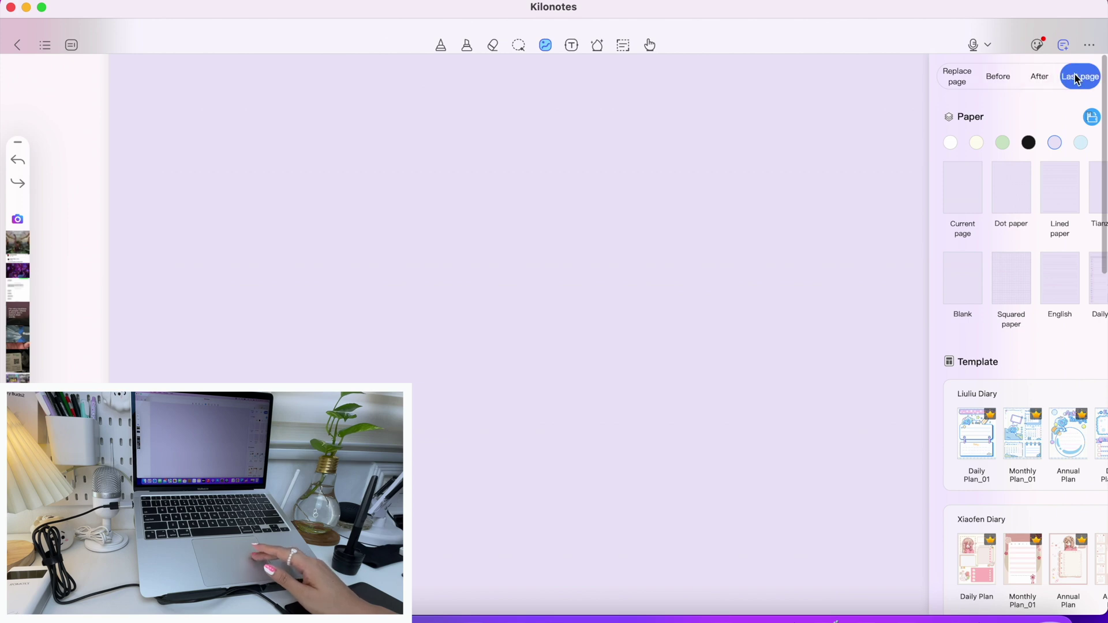
left_click(960, 81)
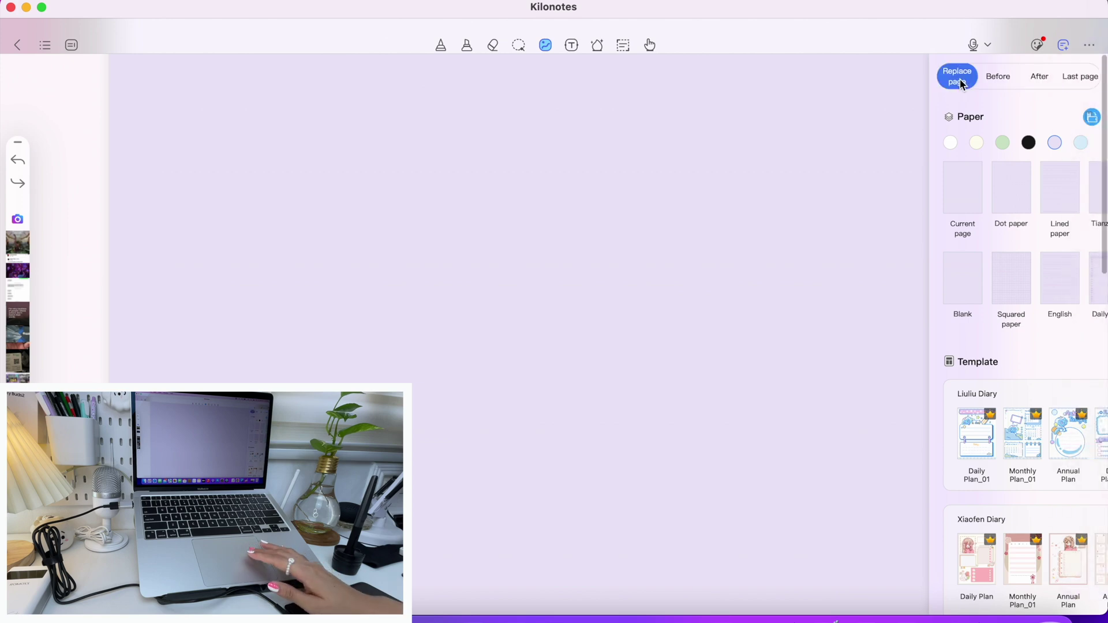
Replace the blank lavender page with pale yellow Dot paper and confirm the page change
left_click(977, 144)
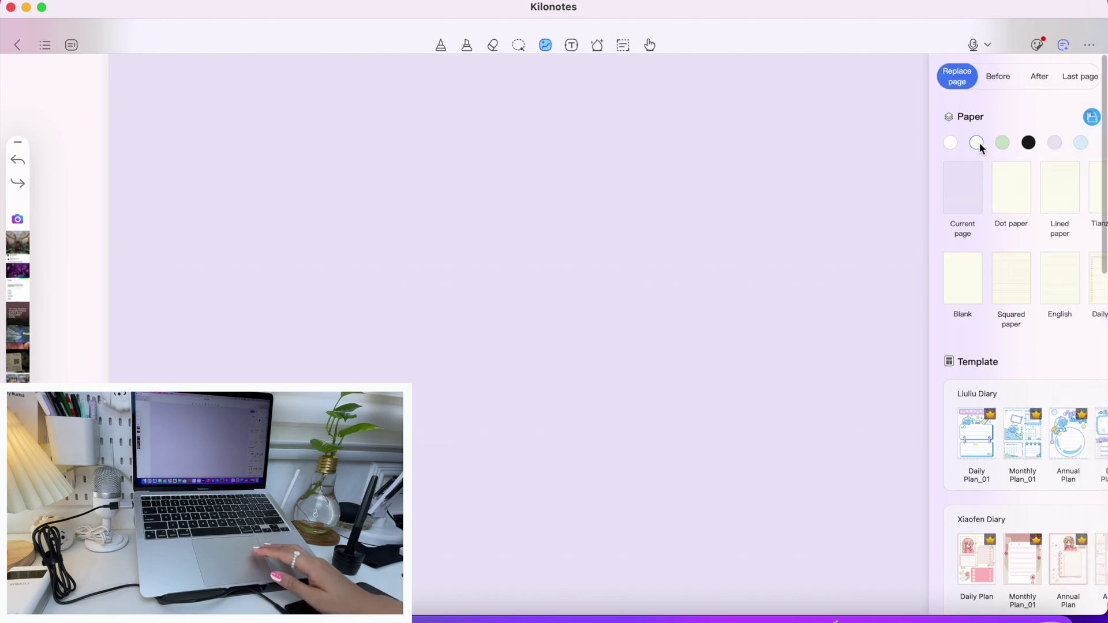
left_click(1010, 186)
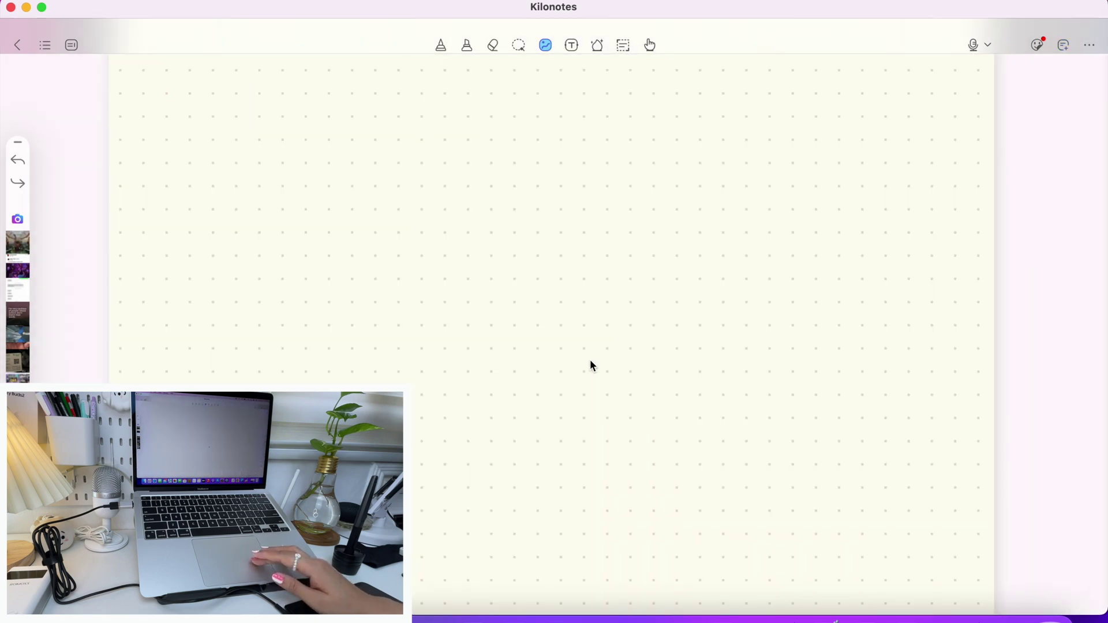
left_click(589, 359)
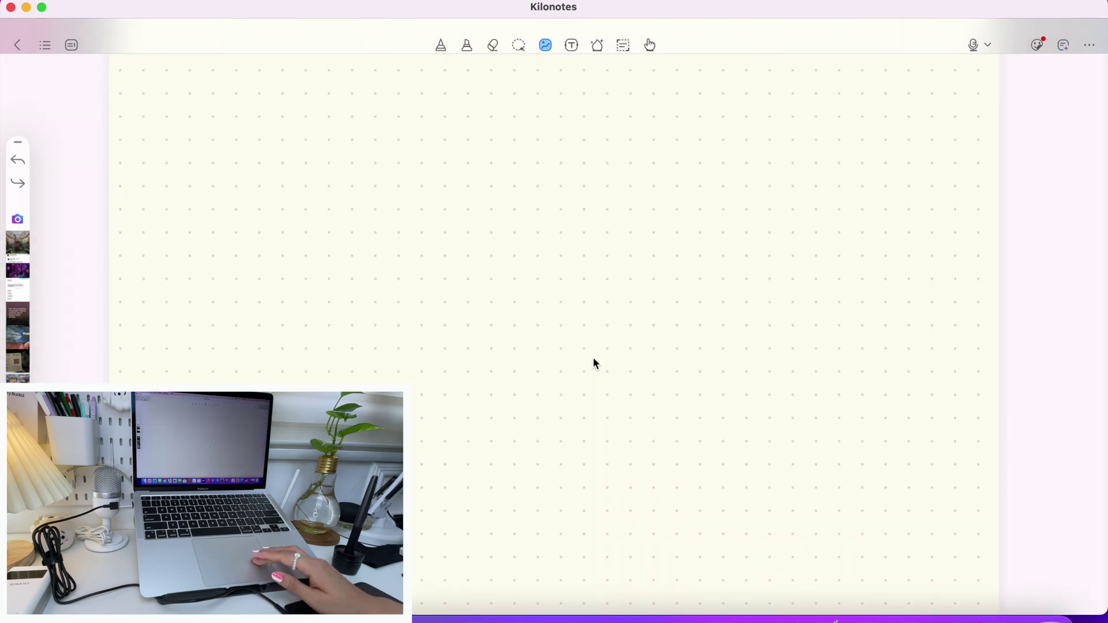
Replace the dotted page with pale yellow Cornell paper, confirm the change and view the whole page
left_click(1065, 46)
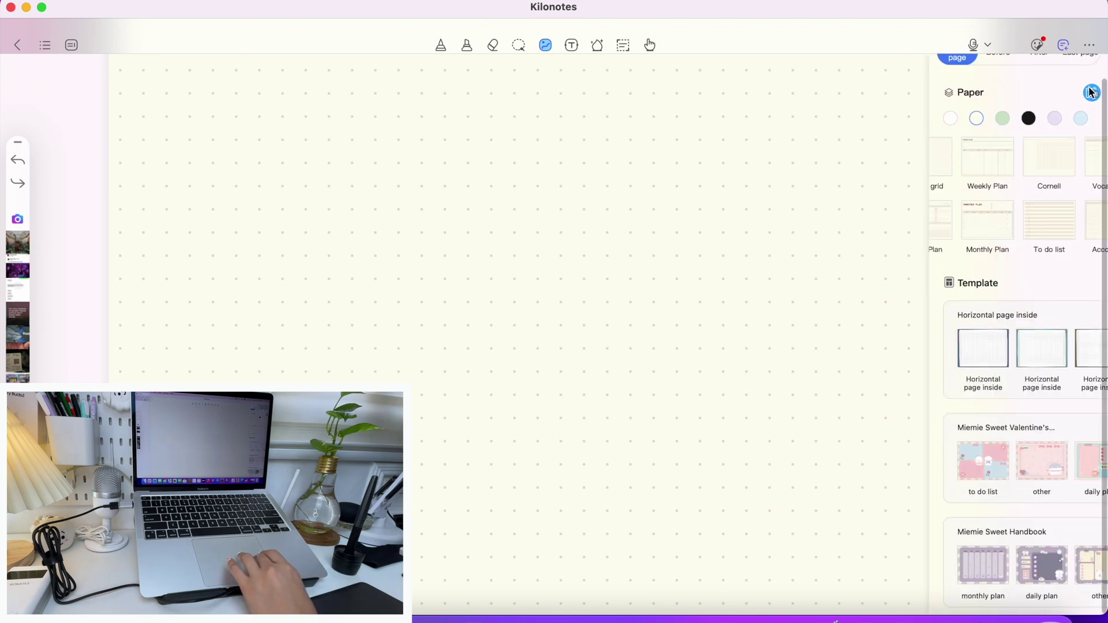
left_click(1053, 164)
left_click(628, 356)
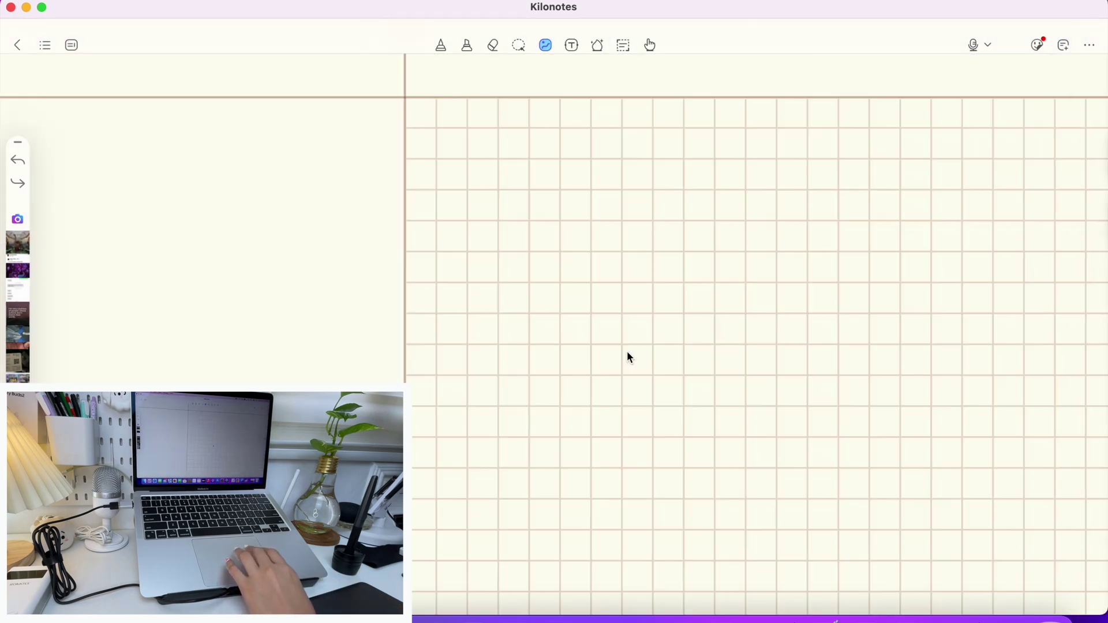
scroll(645, 350, "down", 3)
scroll(646, 352, "down", 2)
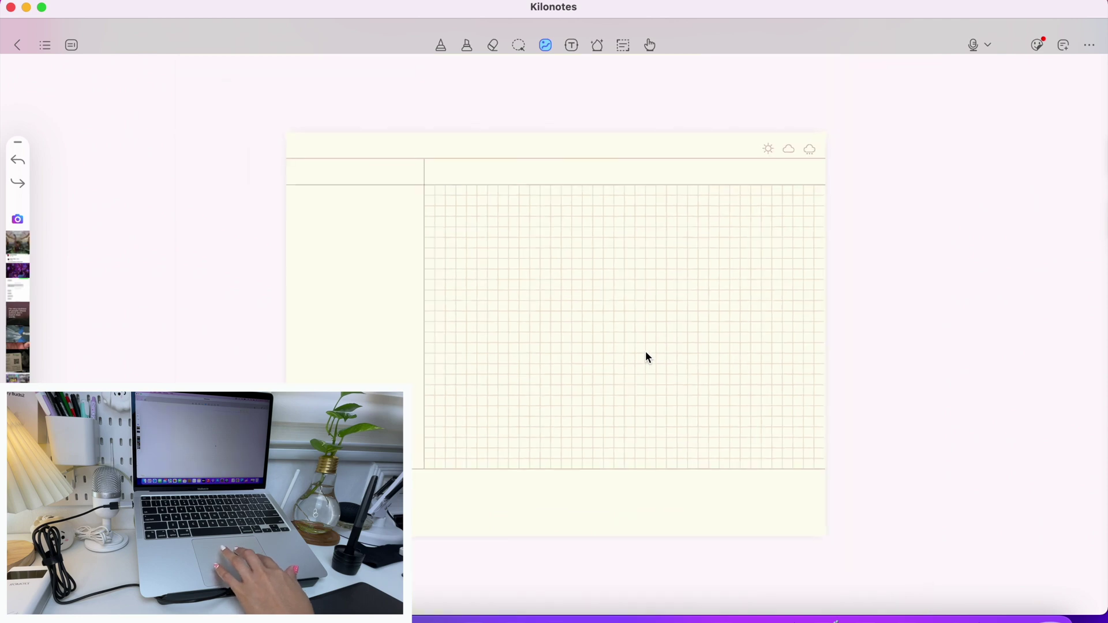
Replace the page with the to do list template from the Miemie Sweet Valentine's set and confirm the change
left_click(1065, 45)
left_click(997, 459)
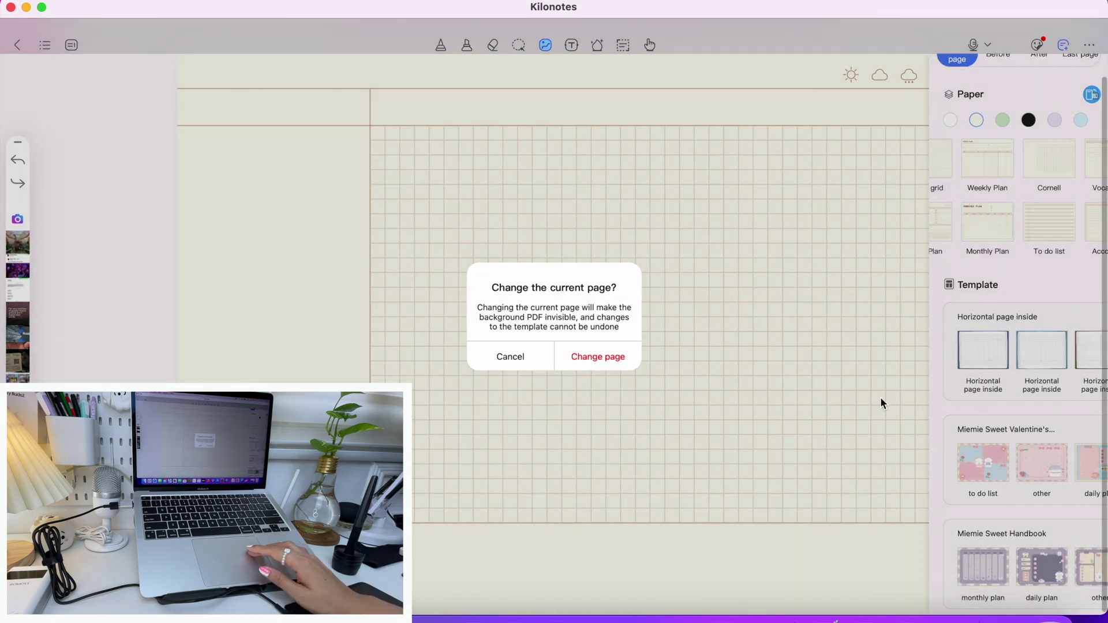
left_click(609, 355)
Activate the Pen tool, view its pen types and line options, and select the black ink
left_click(442, 47)
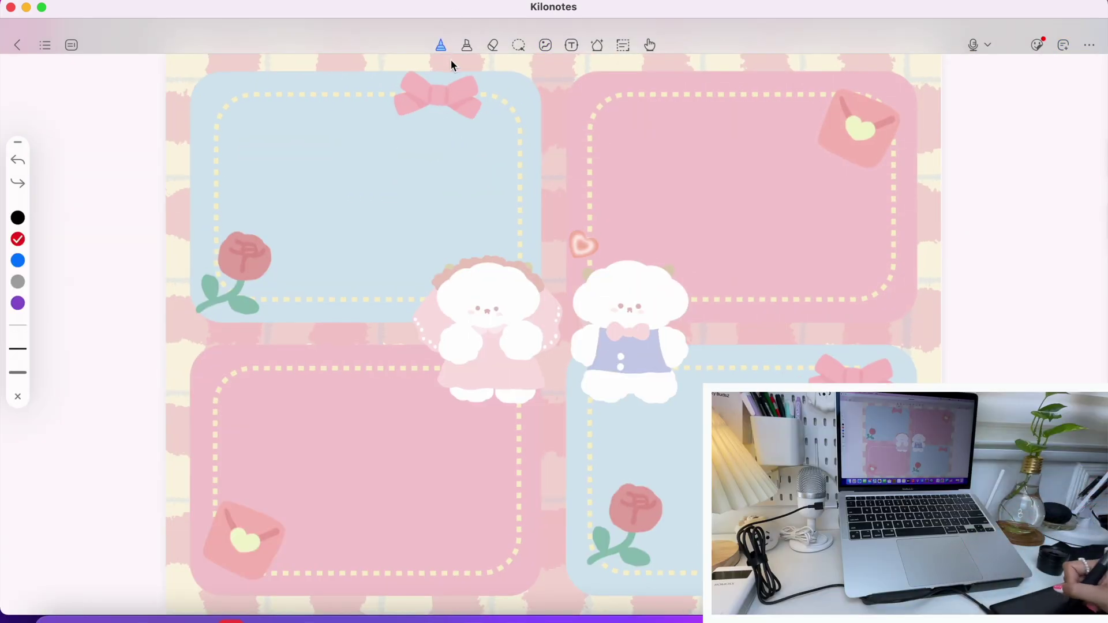
left_click(441, 46)
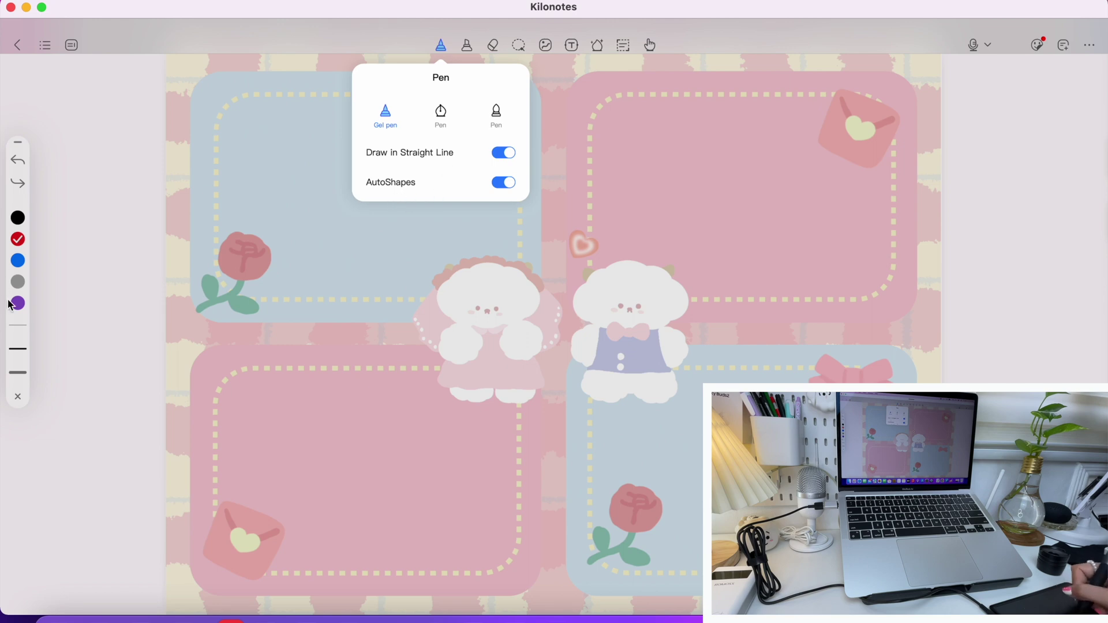
left_click(21, 224)
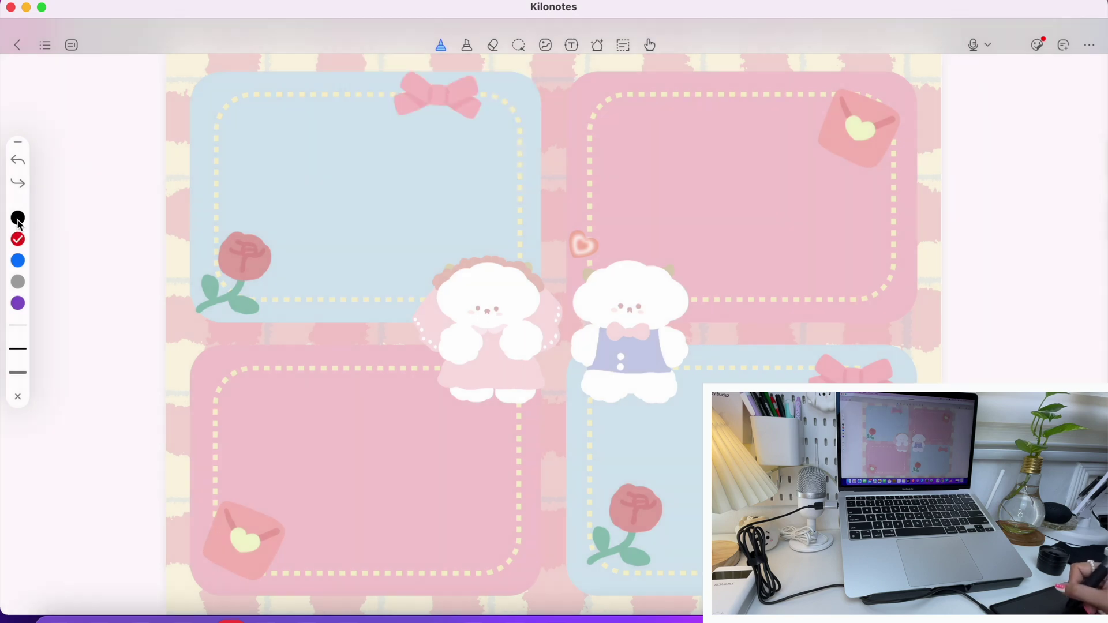
Add the custom light pink #FCD7FB to the pen's colour palette, and sample the rose's muted red #E4A7A5 with the eyedropper
left_click(22, 223)
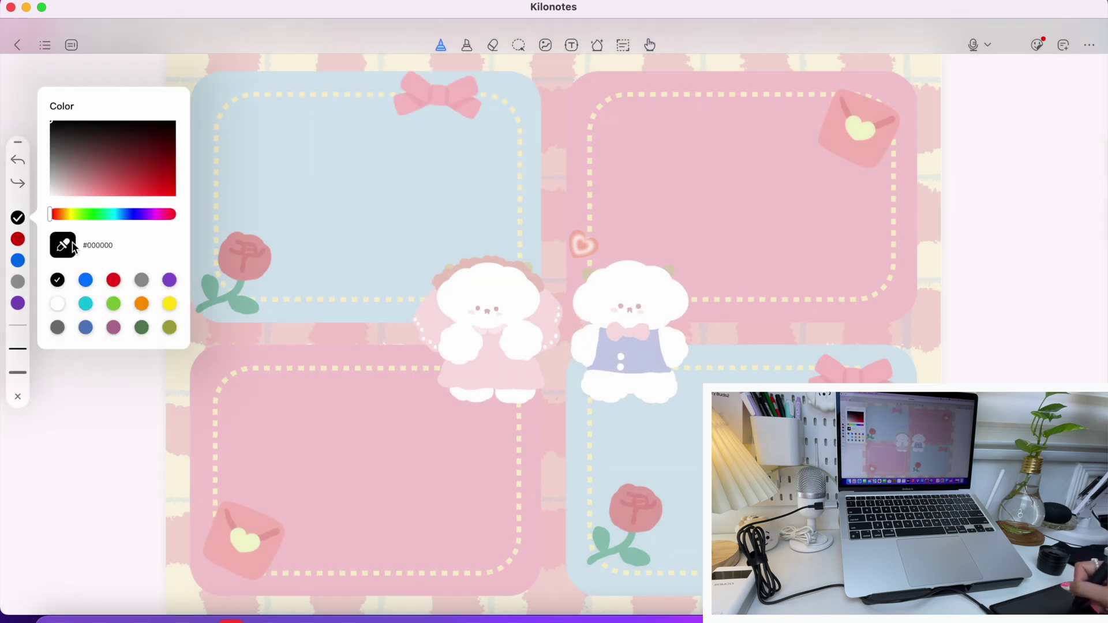
left_click_drag(98, 217, 90, 214)
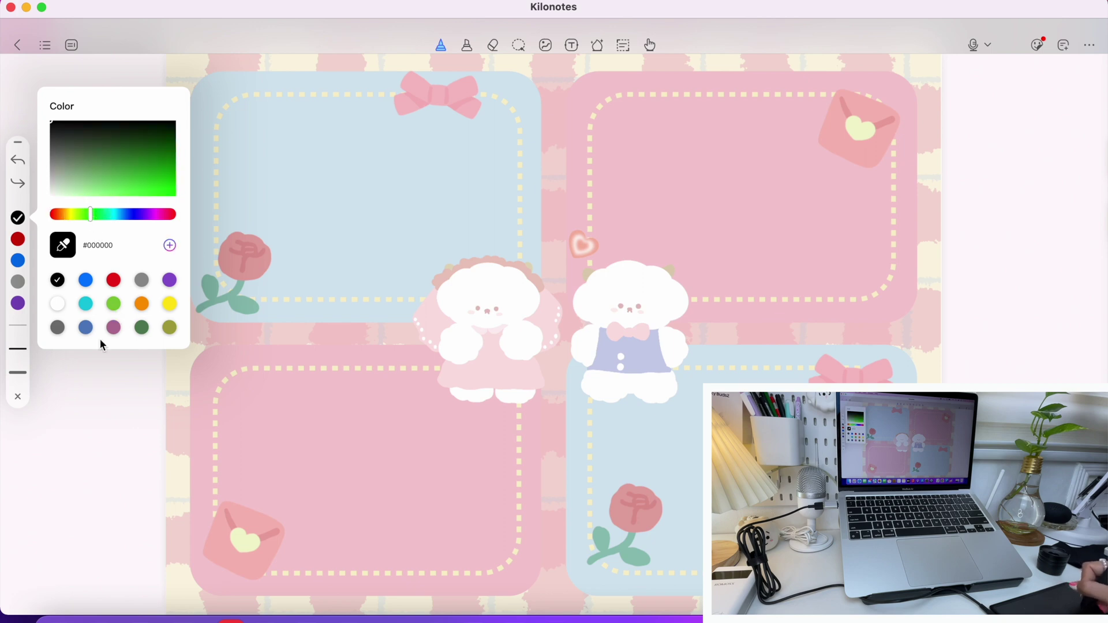
left_click(157, 214)
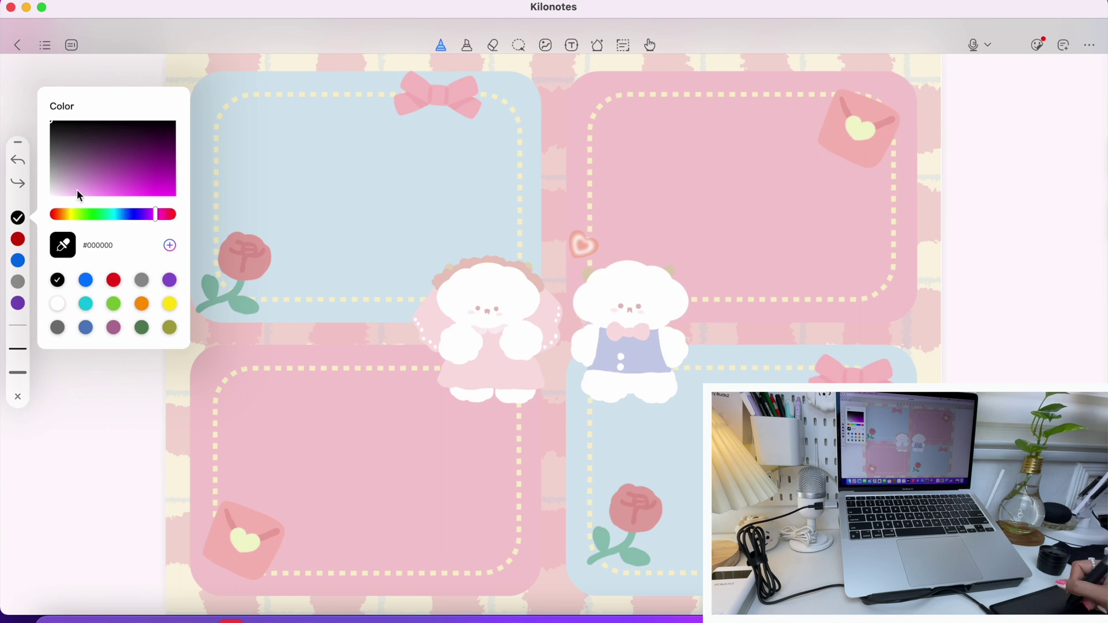
left_click_drag(78, 191, 68, 194)
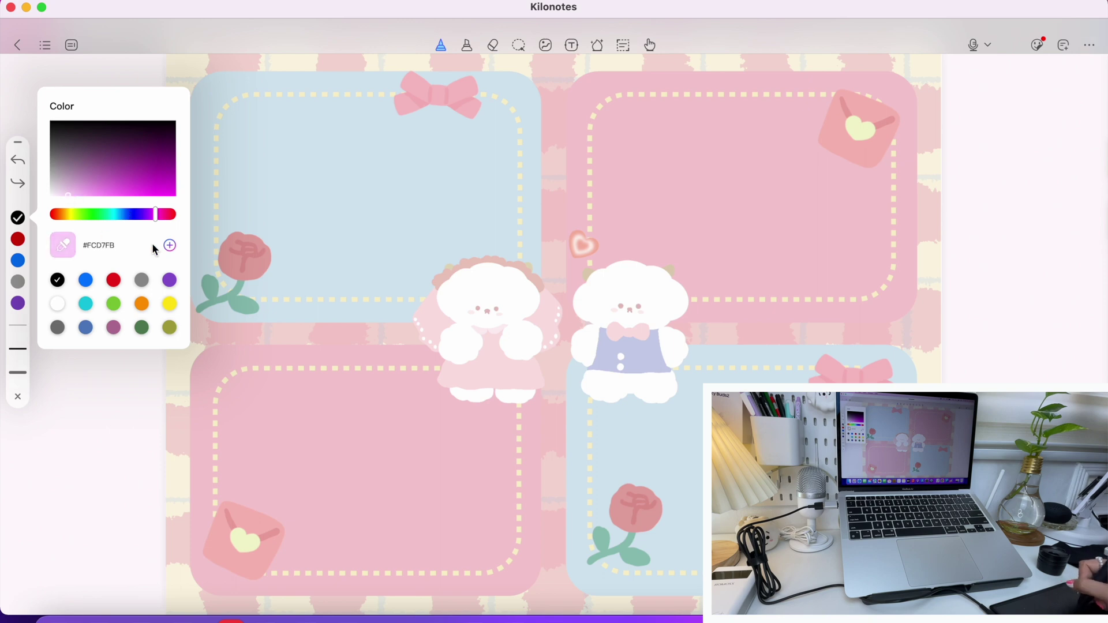
left_click(171, 247)
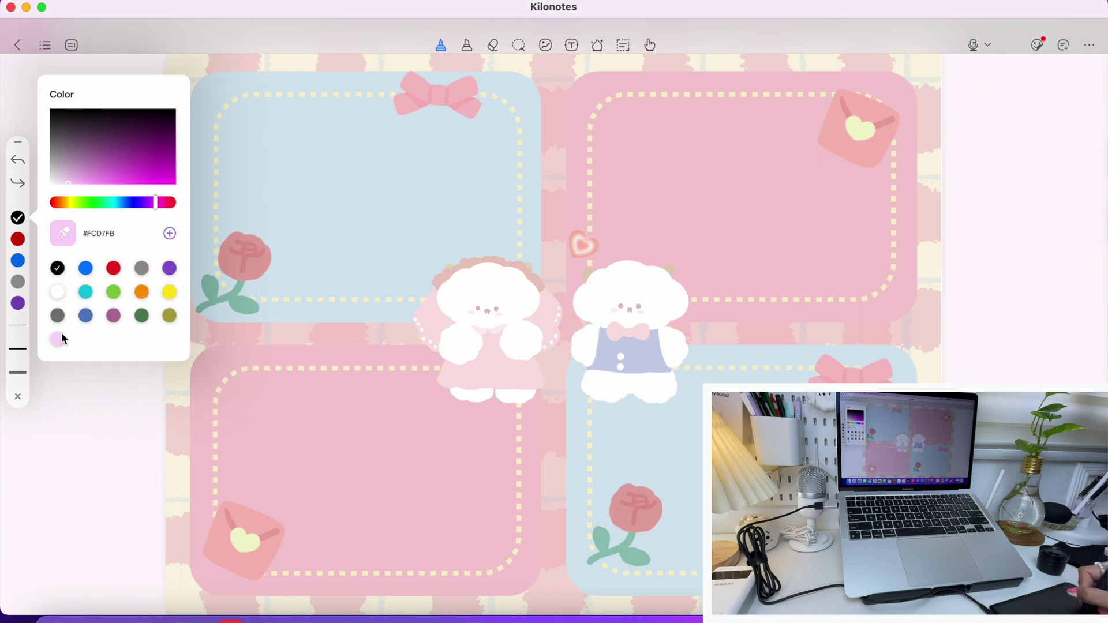
left_click(64, 235)
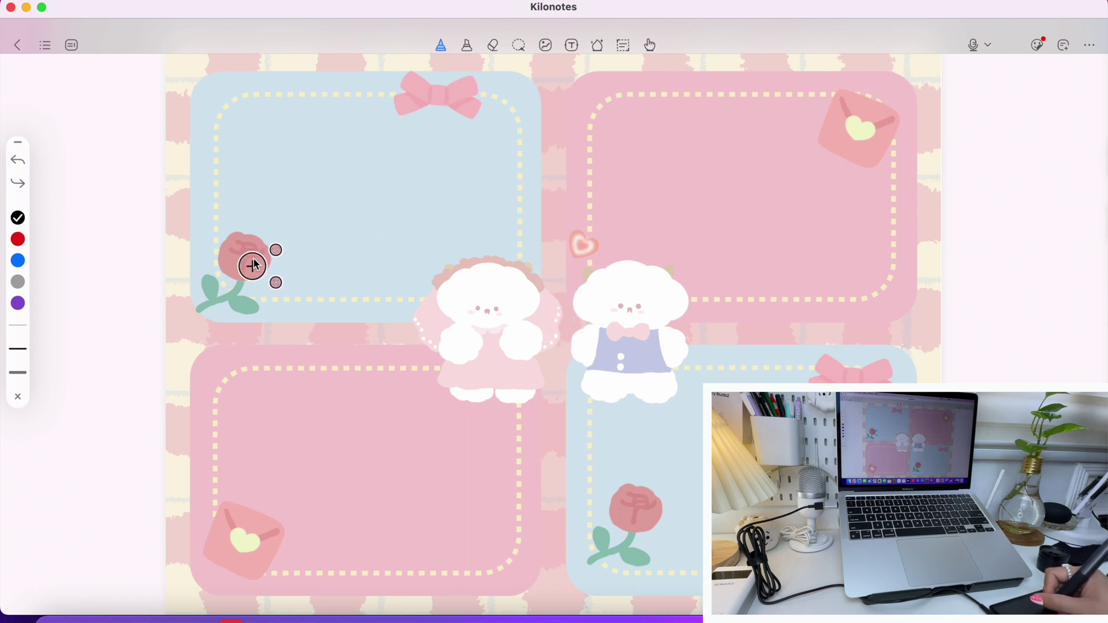
left_click(254, 260)
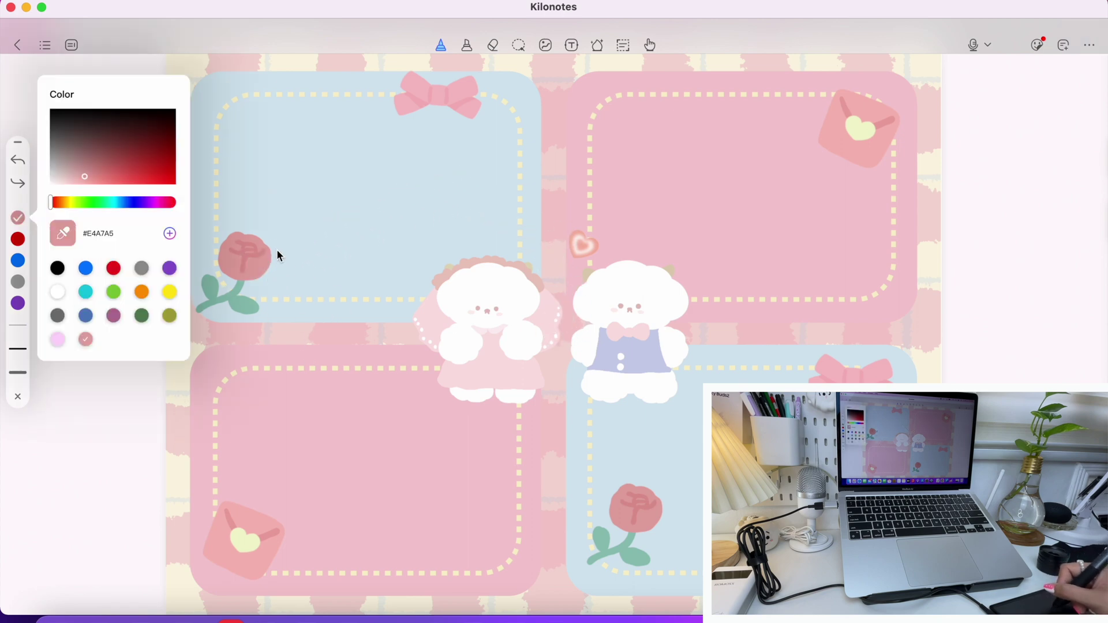
Handwrite "Gel pen" in black with the Gel pen inside the template's upper blue box
left_click(442, 47)
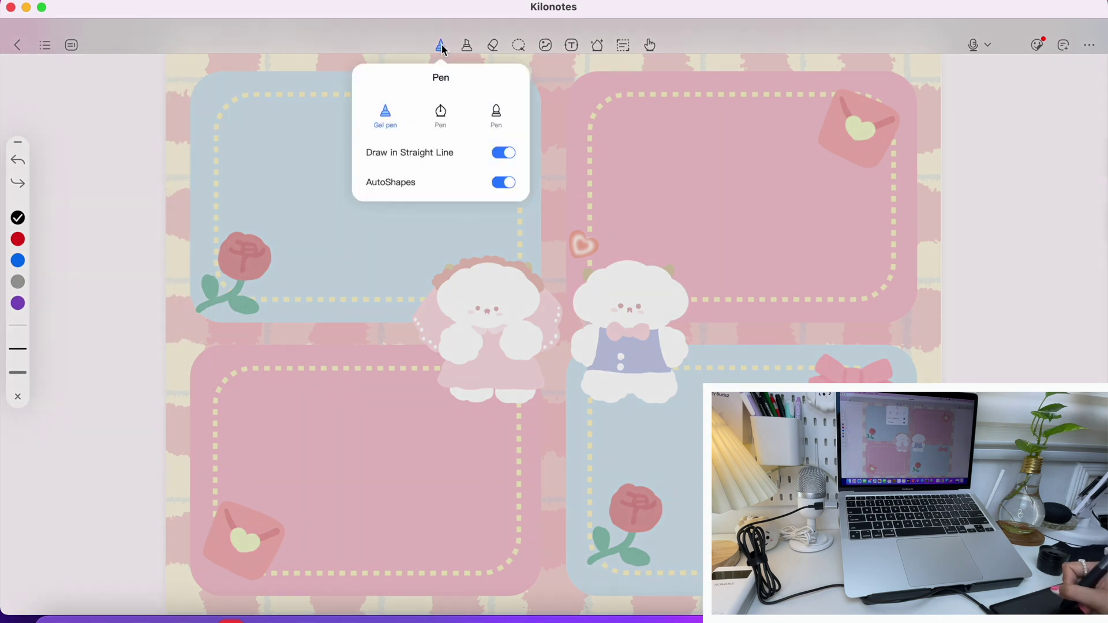
left_click(298, 124)
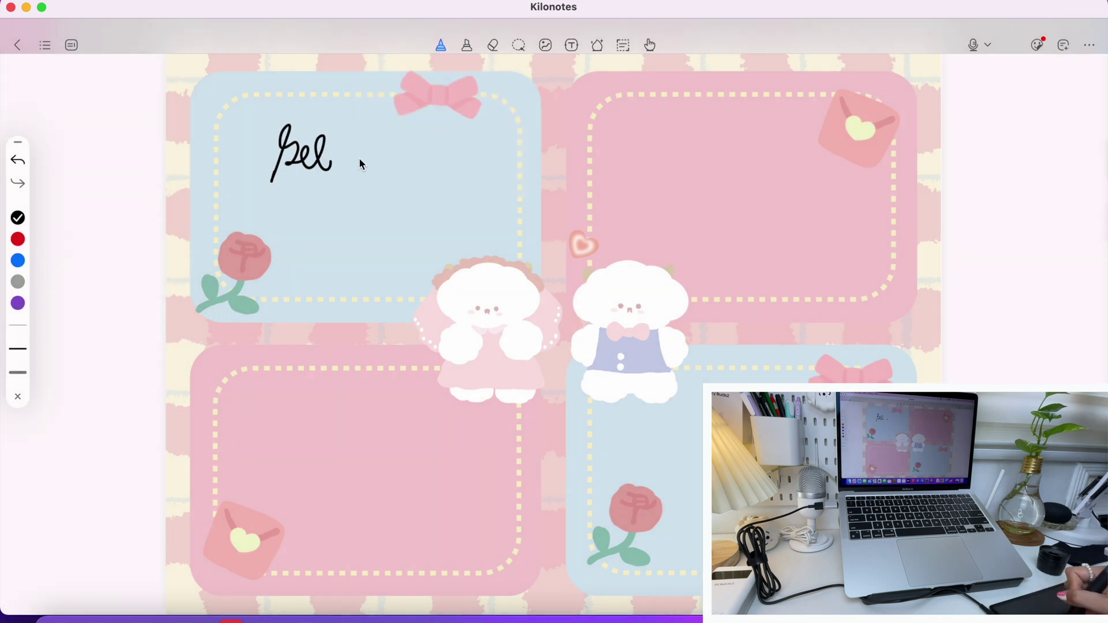
Switch to the fountain-style pen type and handwrite "fountain pen" in black inside the template's upper pink box
left_click(442, 50)
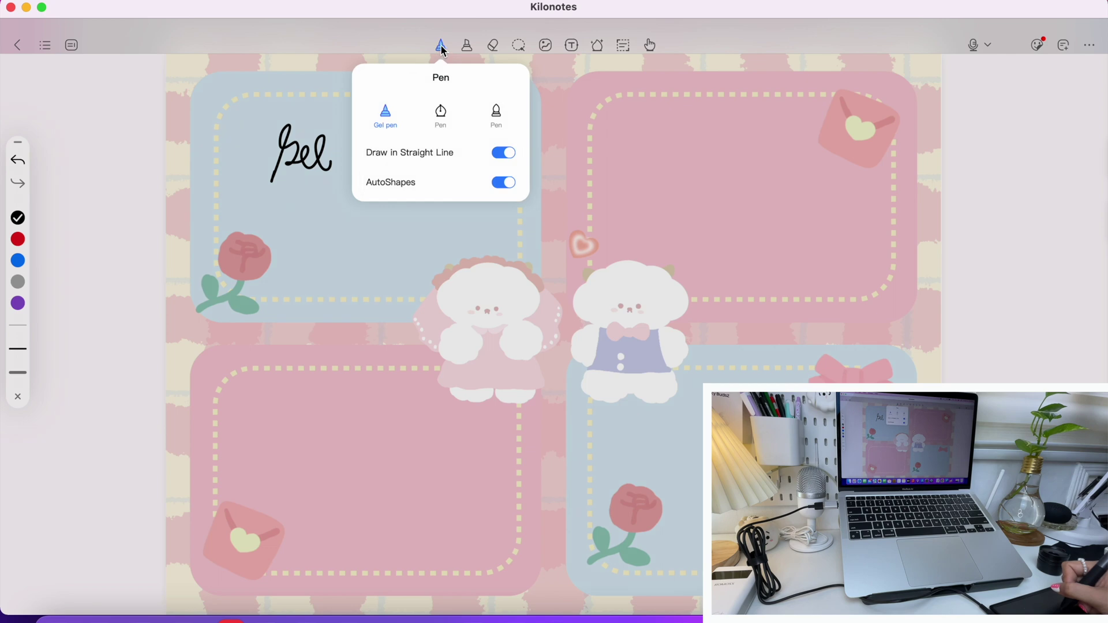
left_click(440, 116)
left_click(666, 113)
left_click_drag(618, 182, 634, 166)
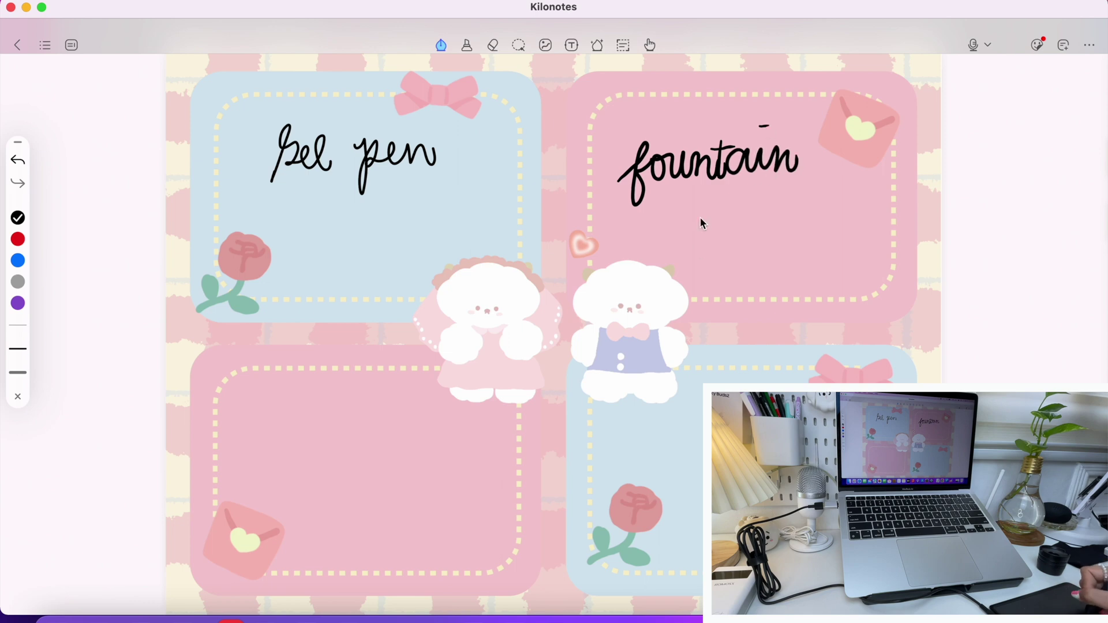
Switch to the third pen type and handwrite an underlined "pen" in black inside the template's lower pink box
left_click(440, 47)
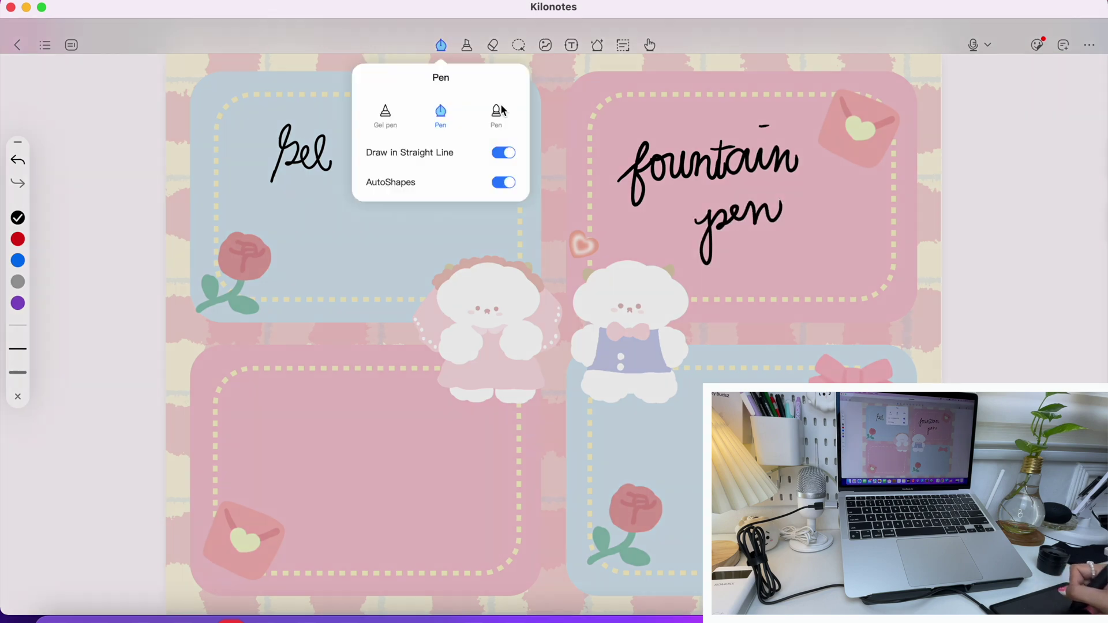
left_click(496, 115)
left_click(316, 95)
mouse_move(292, 458)
left_mouse_down()
mouse_move(321, 445)
mouse_move(377, 455)
left_mouse_up()
left_click_drag(295, 492, 372, 478)
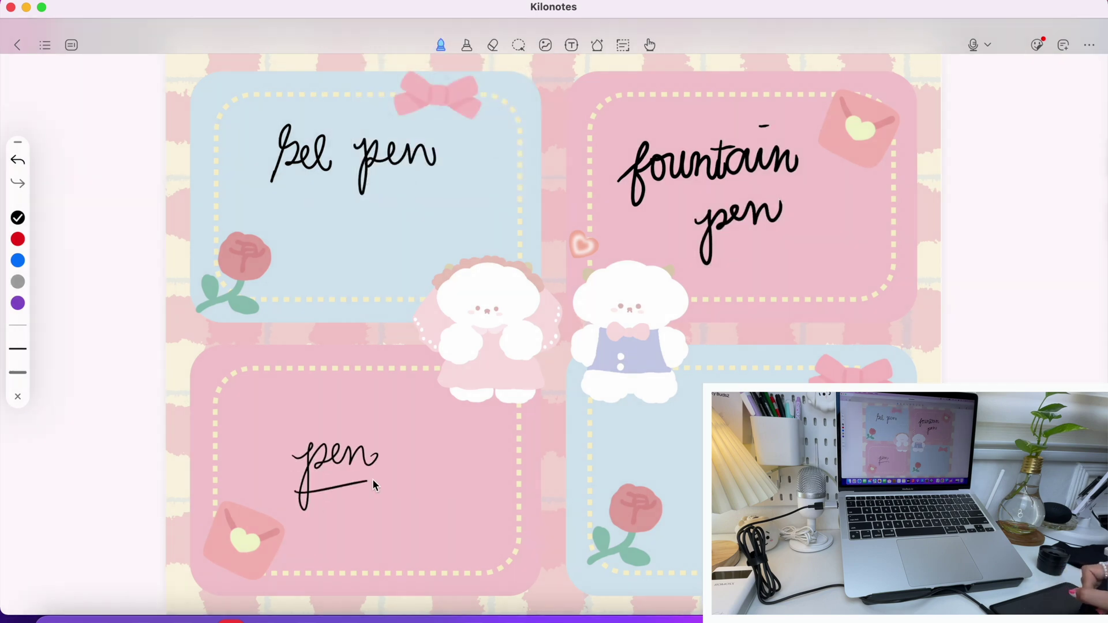
left_click_drag(372, 479, 380, 479)
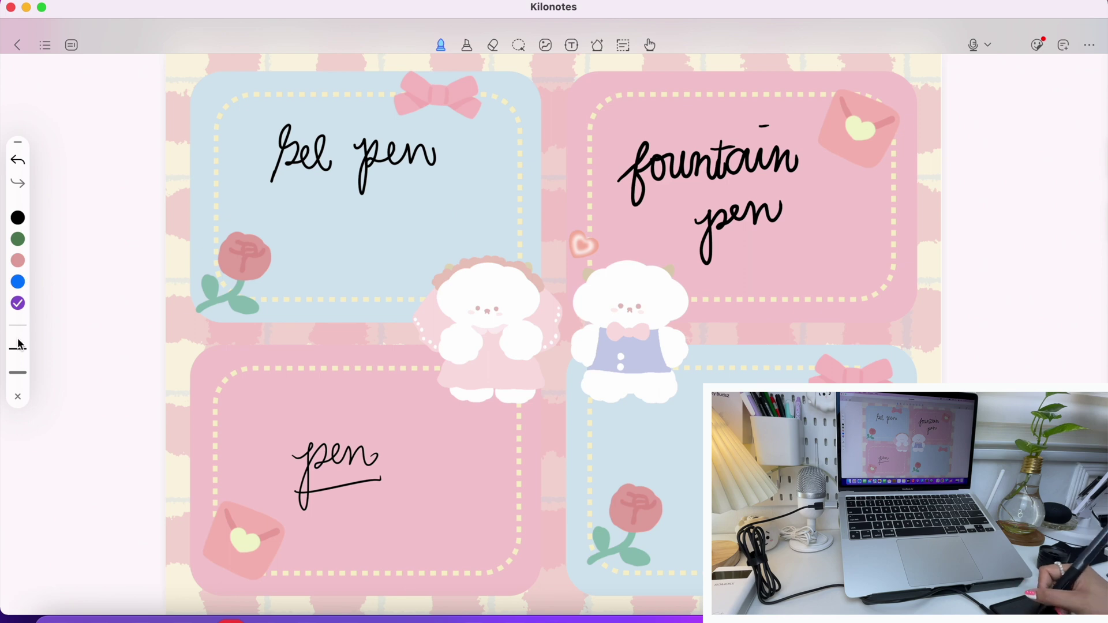
Reduce the thinnest Gel pen line to 0.1 mm and handwrite "0.1 –" in purple below "Gel pen"
left_click(22, 326)
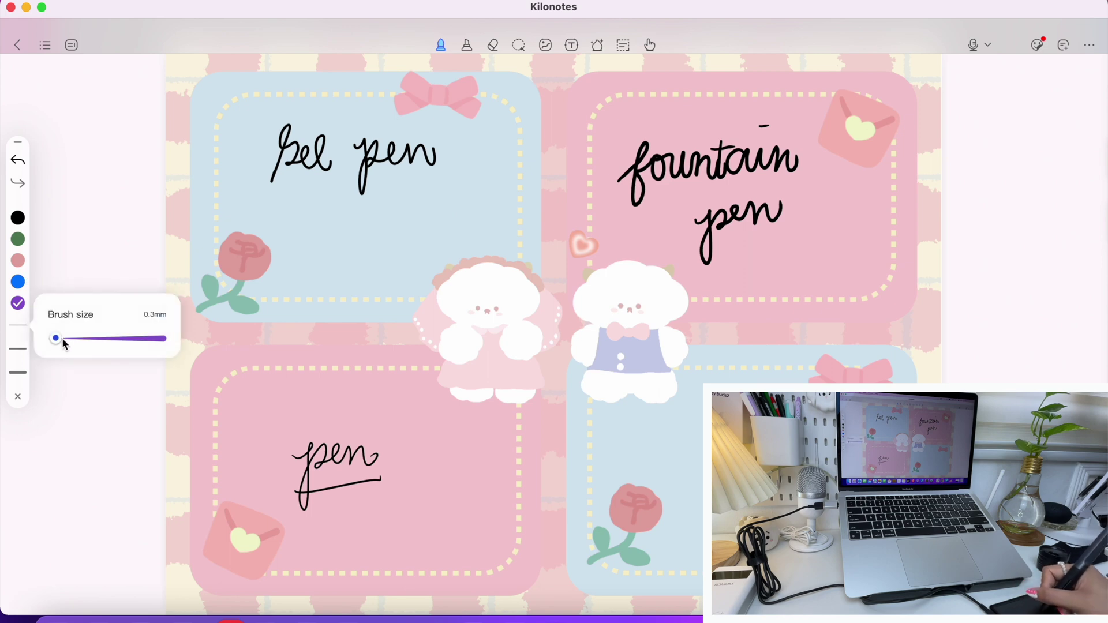
mouse_move(64, 344)
left_mouse_down()
mouse_move(55, 343)
mouse_move(173, 342)
mouse_move(43, 340)
left_mouse_up()
left_click(307, 225)
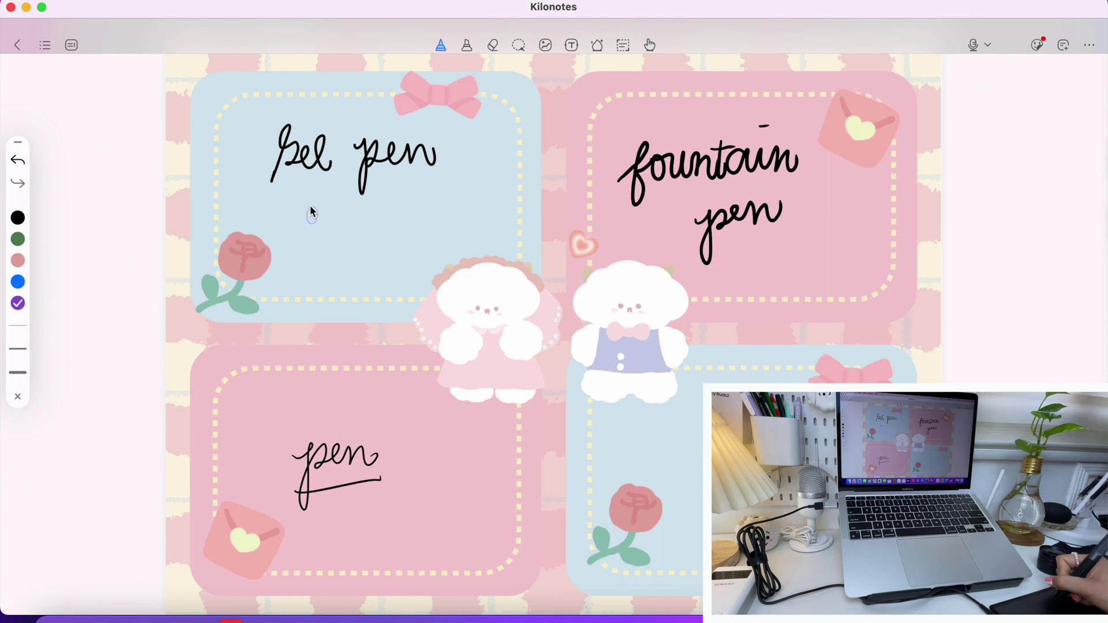
Set the thickest Gel pen line to 4.0 mm, and handwrite "4.0" in purple after "0.1 –" with a thick line underneath
left_click(18, 372)
left_click(403, 212)
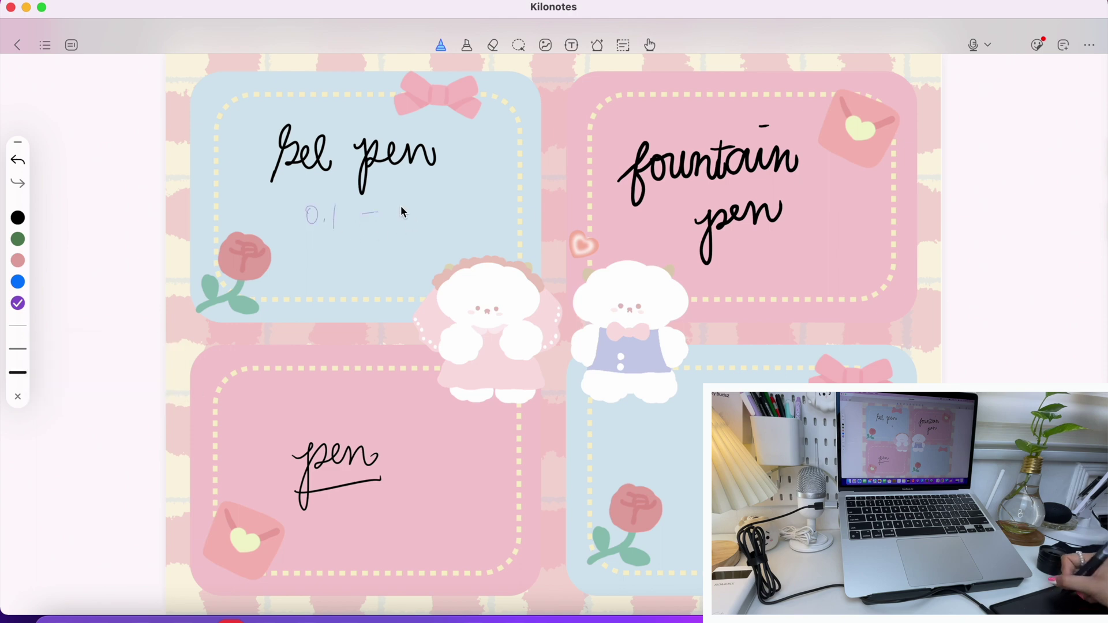
left_click_drag(400, 226, 424, 221)
left_click_drag(417, 196, 415, 236)
left_click(432, 231)
left_click_drag(462, 199, 459, 200)
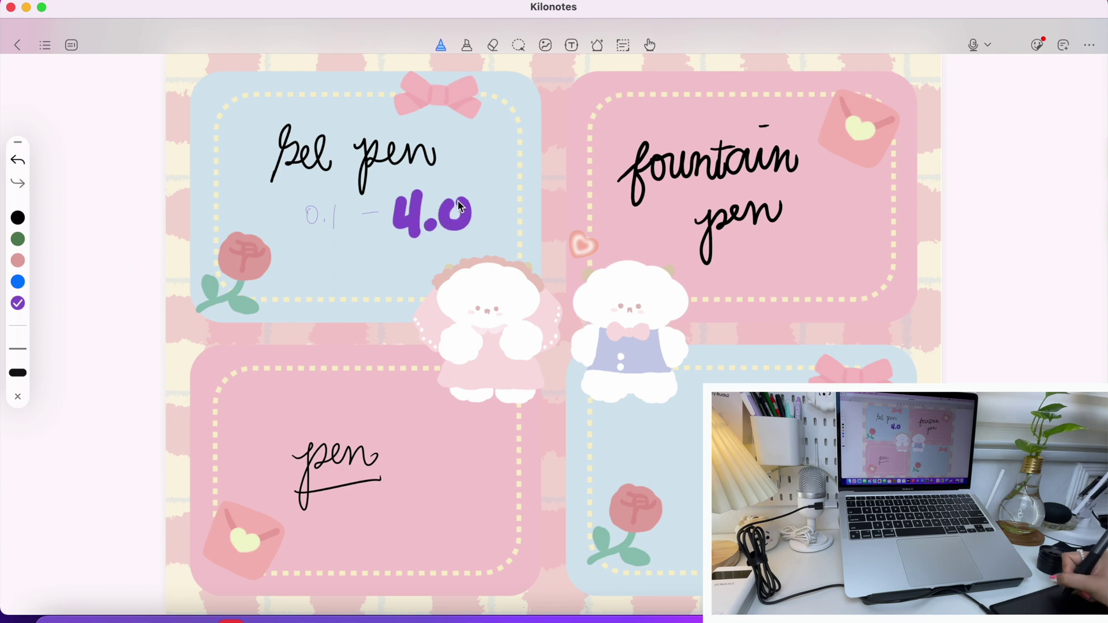
left_click_drag(295, 258, 473, 258)
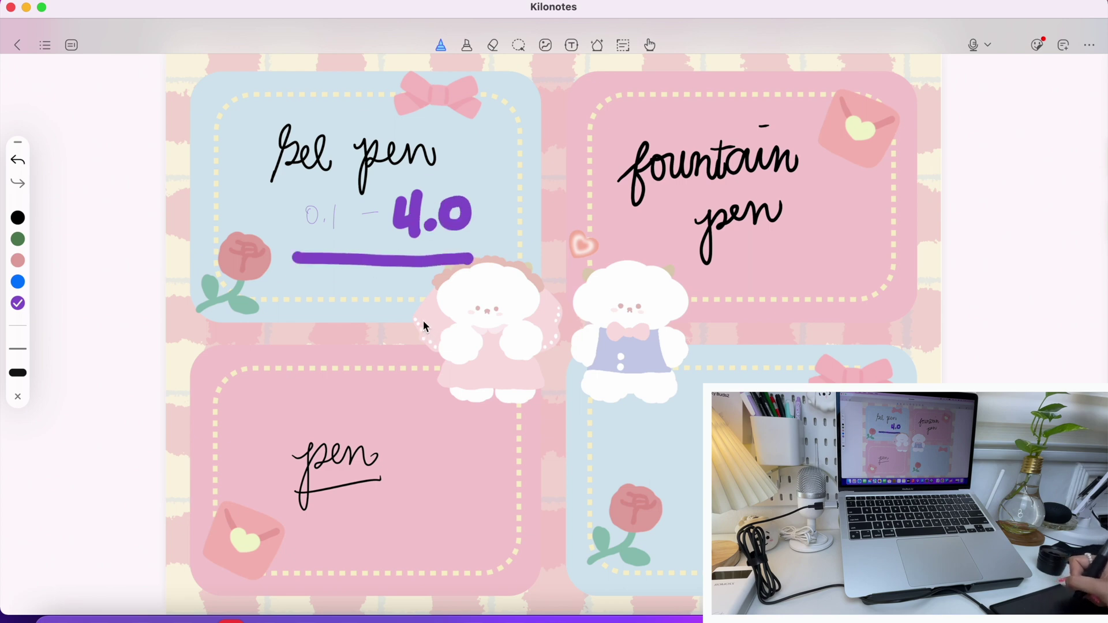
scroll(428, 299, "up", 5)
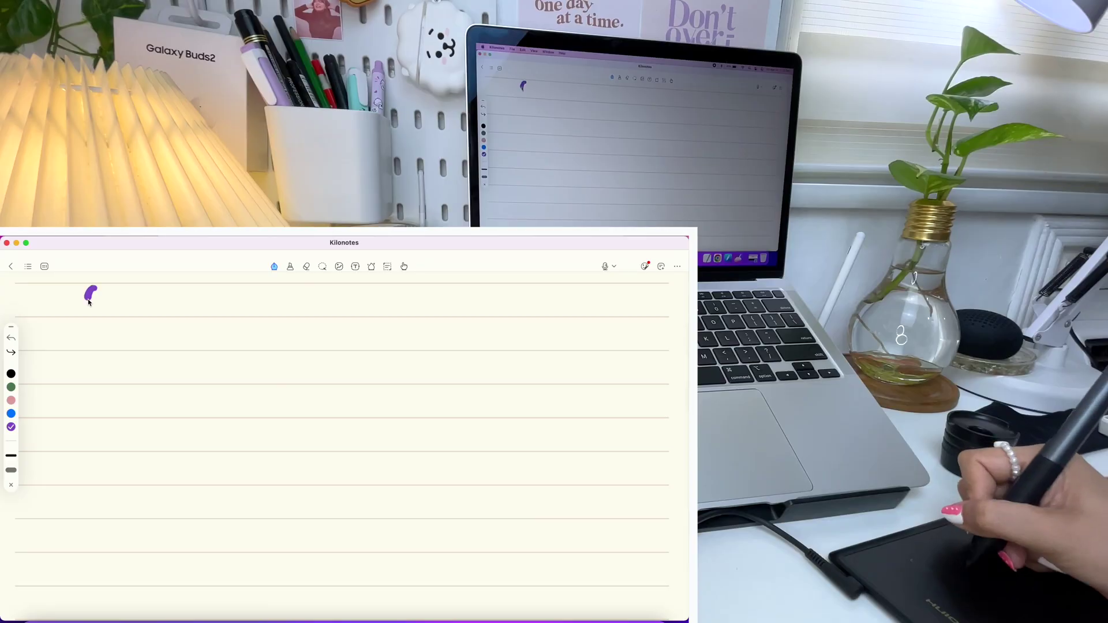
Handwrite the underlined title "shapes" in purple on the lined page, and draw a circle below it filled with light pink
mouse_move(92, 292)
left_mouse_down()
mouse_move(87, 326)
mouse_move(138, 332)
mouse_move(260, 301)
left_mouse_up()
left_click_drag(70, 340, 259, 333)
mouse_move(105, 386)
left_mouse_down()
mouse_move(147, 442)
mouse_move(105, 388)
left_mouse_up()
left_click(176, 418)
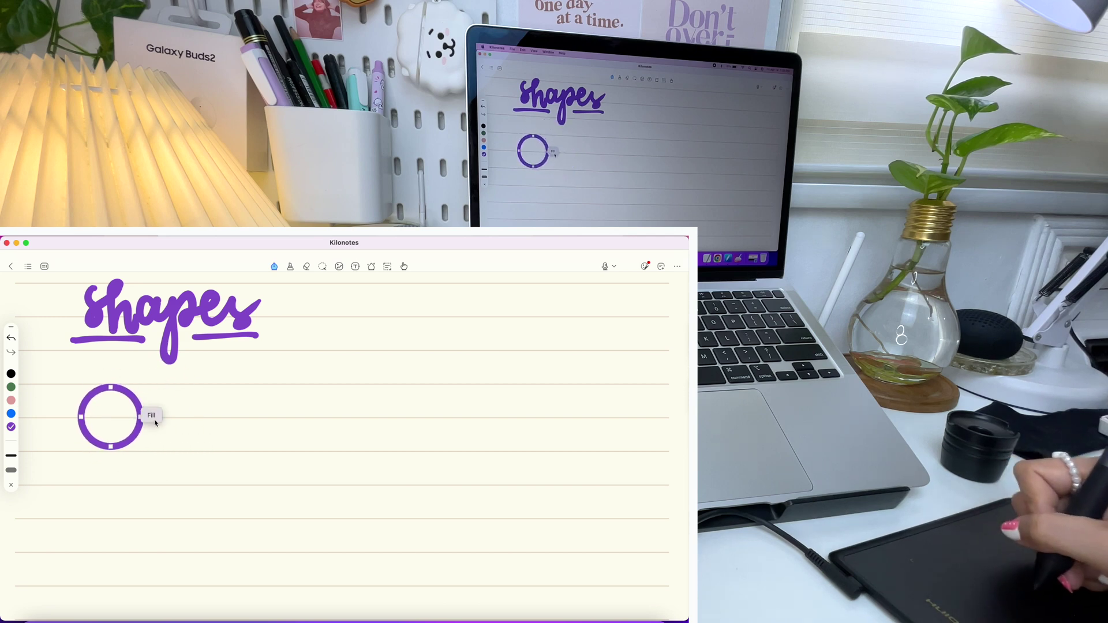
left_click(149, 416)
left_click(181, 492)
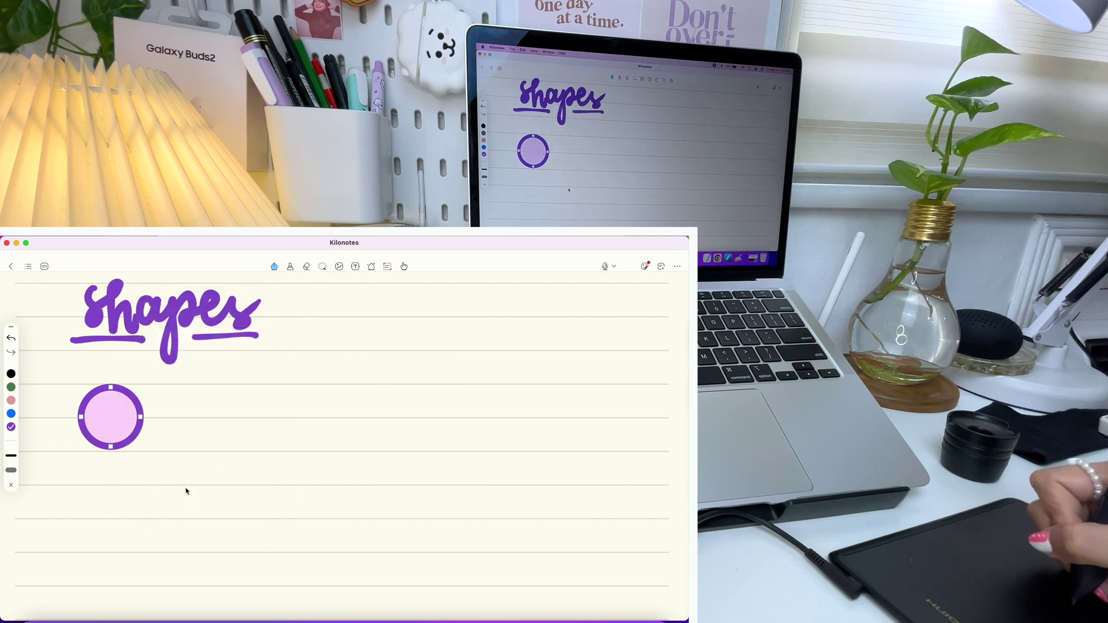
Draw a purple triangle beside the circle, raise its apex slightly, and fill it with muted red
mouse_move(192, 448)
left_mouse_down()
mouse_move(223, 403)
mouse_move(266, 447)
mouse_move(198, 444)
left_mouse_up()
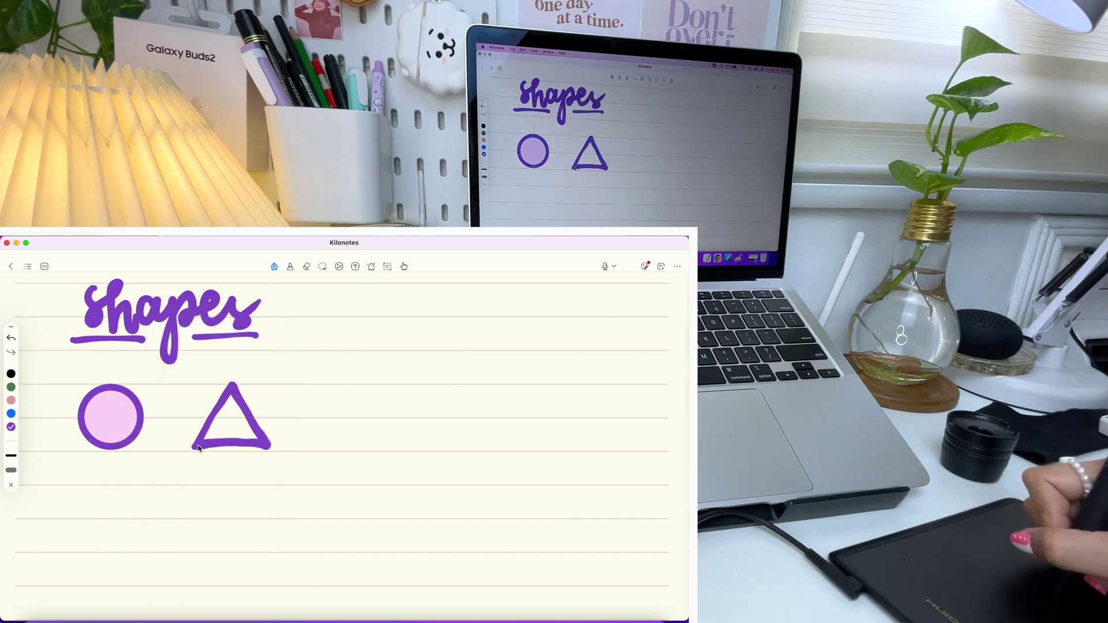
mouse_move(232, 383)
left_mouse_down()
mouse_move(235, 352)
mouse_move(296, 379)
mouse_move(233, 374)
left_mouse_up()
left_click(244, 381)
left_click(326, 484)
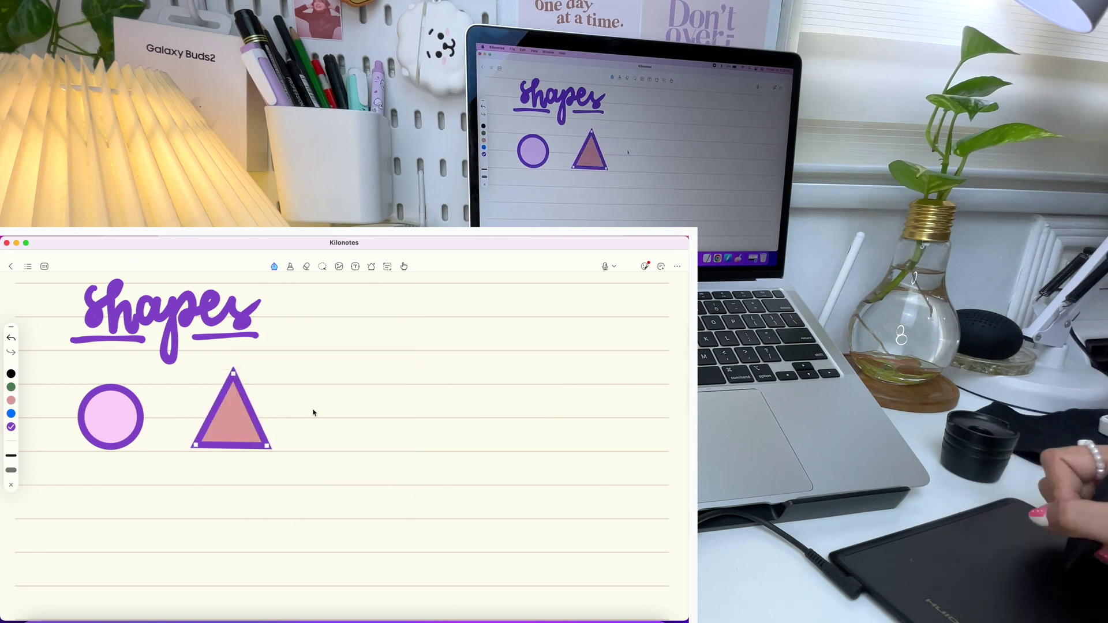
Draw further purple shapes beside the triangle and in a second row below the circle
mouse_move(322, 450)
left_mouse_down()
mouse_move(392, 386)
mouse_move(324, 444)
left_mouse_up()
mouse_move(490, 397)
left_mouse_down()
mouse_move(502, 453)
mouse_move(490, 399)
left_mouse_up()
mouse_move(104, 553)
left_mouse_down()
mouse_move(173, 522)
mouse_move(105, 551)
left_mouse_up()
mouse_move(235, 556)
left_mouse_down()
mouse_move(243, 508)
mouse_move(234, 560)
left_mouse_up()
mouse_move(426, 500)
left_mouse_down()
mouse_move(414, 520)
mouse_move(456, 497)
mouse_move(432, 502)
left_mouse_up()
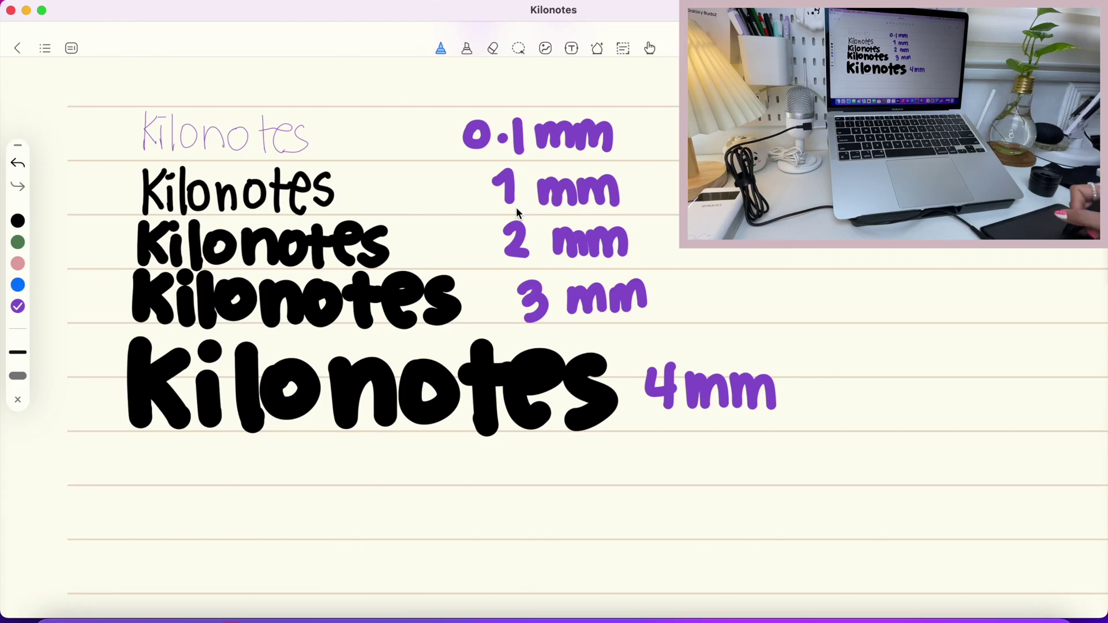
Activate the Highlighter, view its straight-line option and the yellow's colour settings, and select yellow
left_click(469, 51)
left_click(468, 51)
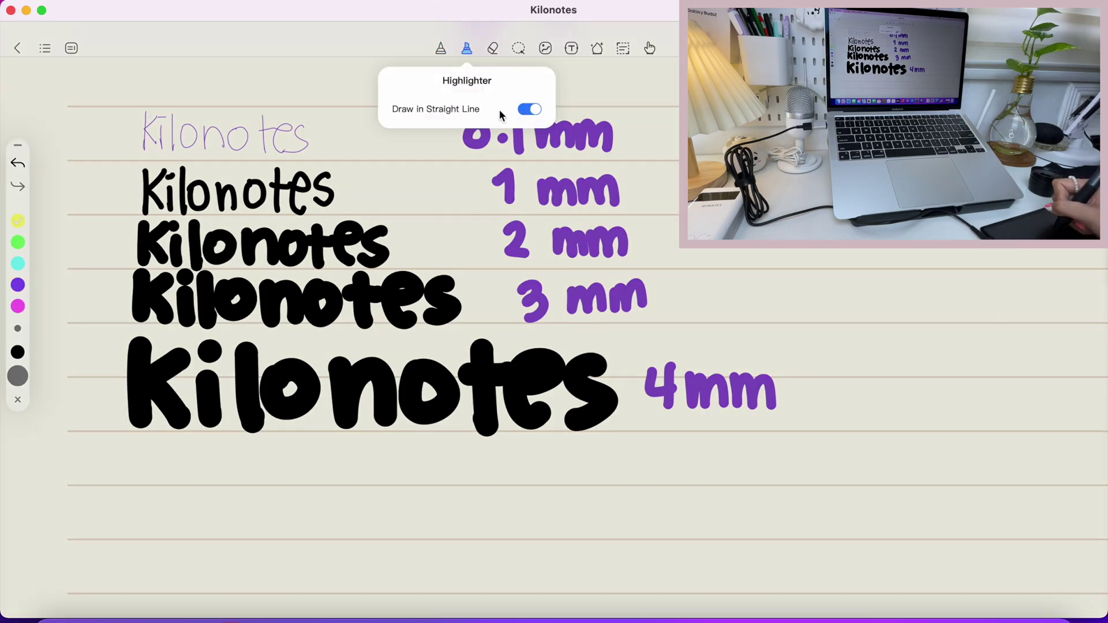
left_click(419, 50)
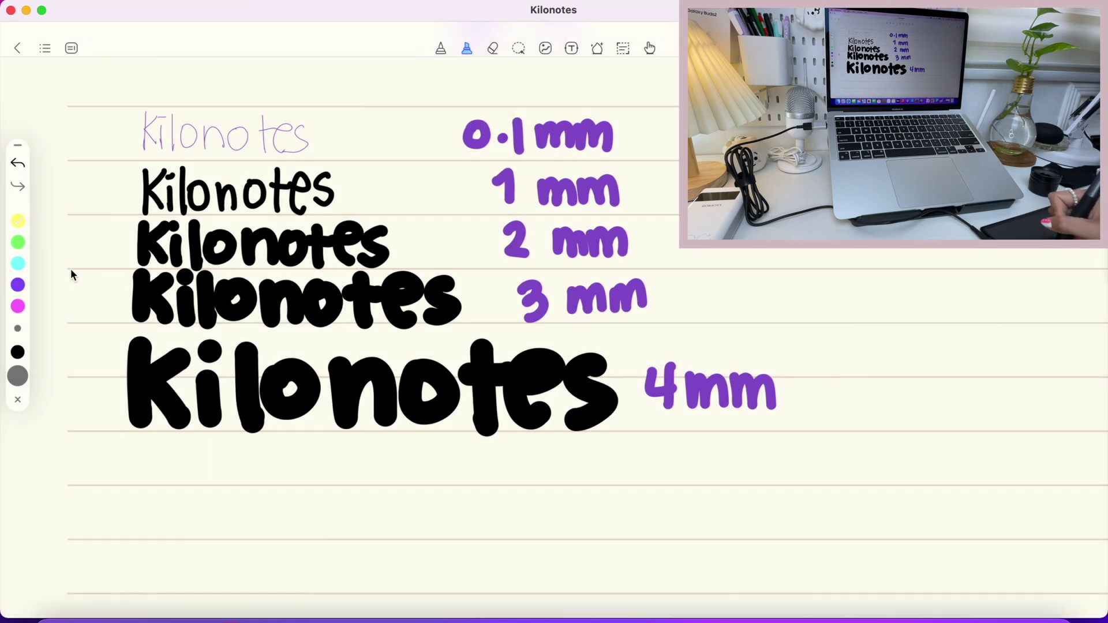
left_click(16, 225)
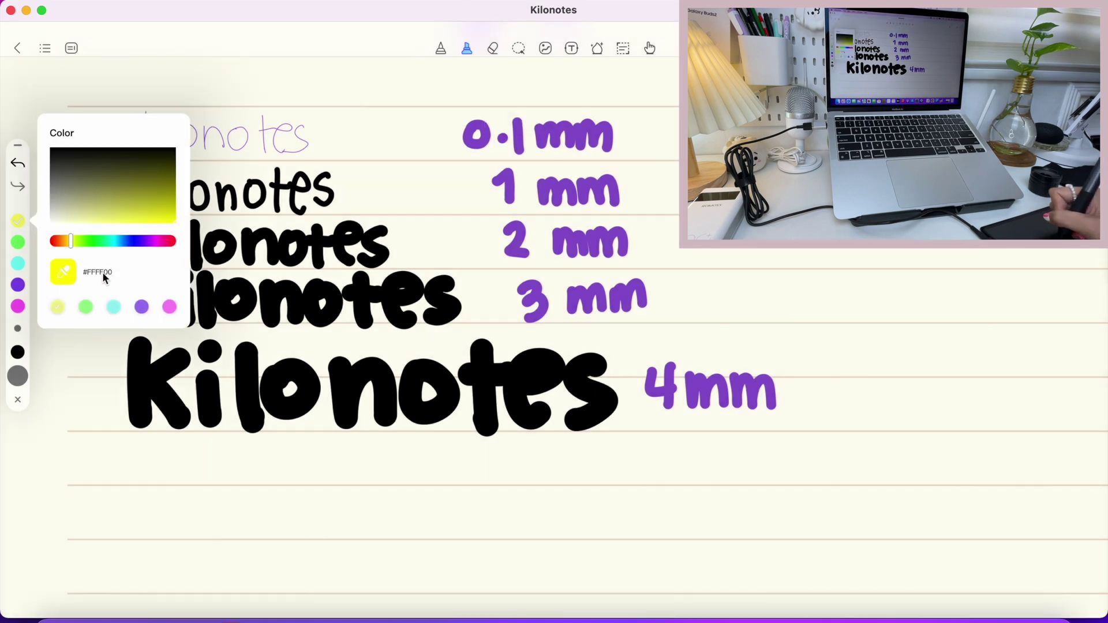
left_click(71, 244)
left_click(20, 218)
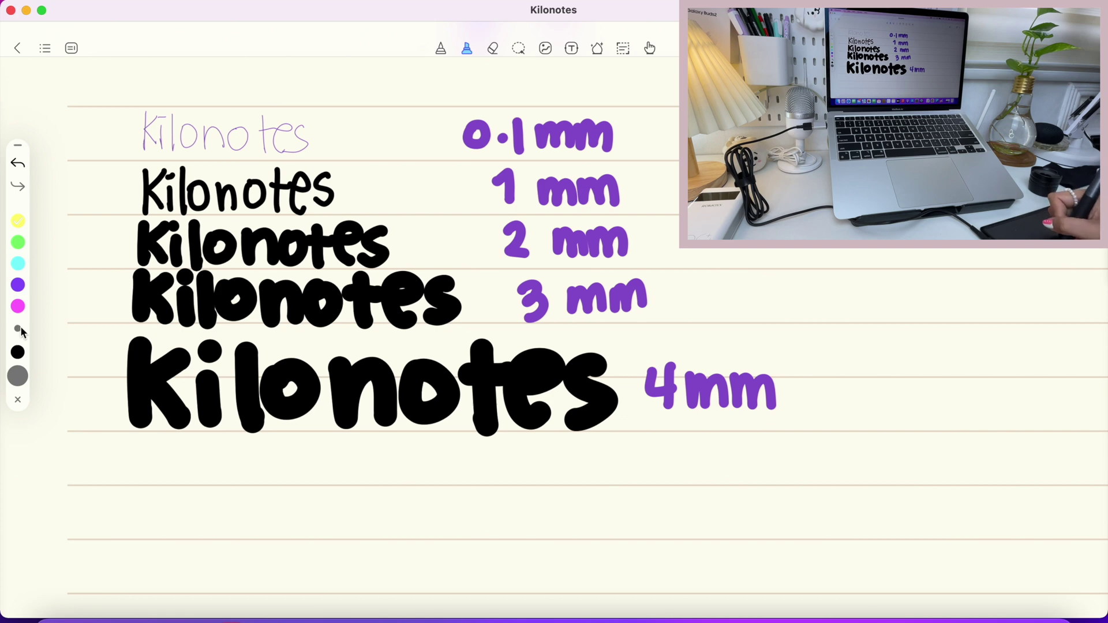
Highlight the 0.1 mm "Kilonotes" sample in yellow with the smallest brush, and reduce that brush's size
left_click(21, 329)
left_click_drag(140, 134, 316, 136)
left_click(18, 329)
mouse_move(83, 342)
left_mouse_down()
mouse_move(173, 341)
mouse_move(85, 342)
left_mouse_up()
Highlight the 1 mm "Kilonotes" sample in green and the 2 mm sample in turquoise with the medium brush
left_click(17, 352)
left_click(18, 242)
left_click_drag(139, 188, 345, 187)
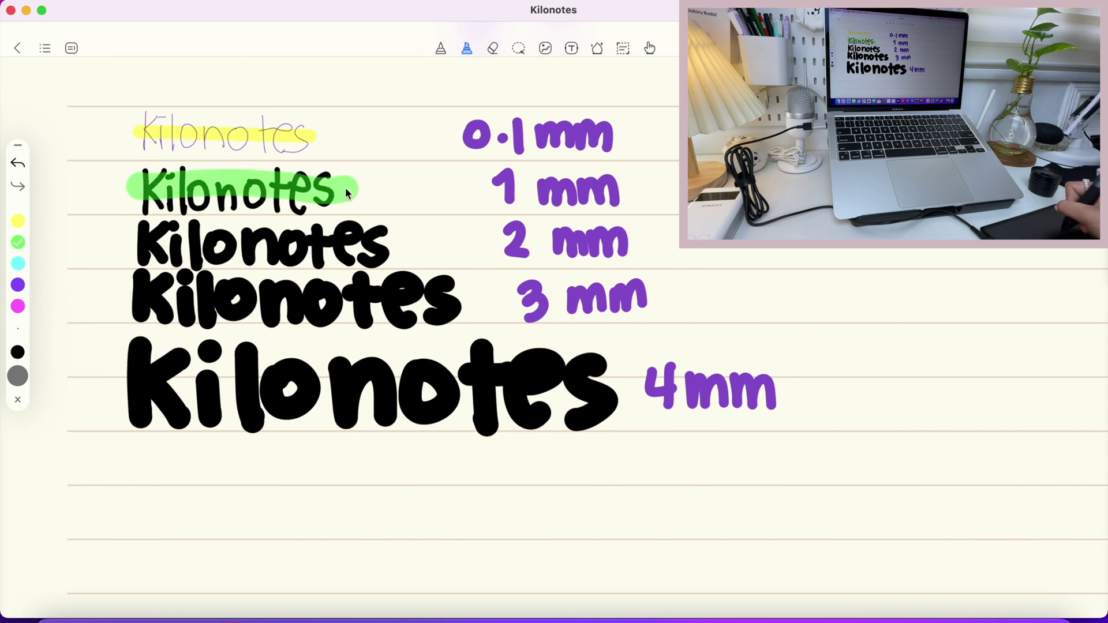
left_click_drag(128, 238, 399, 238)
Select purple, increase the medium highlighter brush size, and highlight the 3 mm "Kilonotes" sample
left_click(18, 285)
left_click(18, 351)
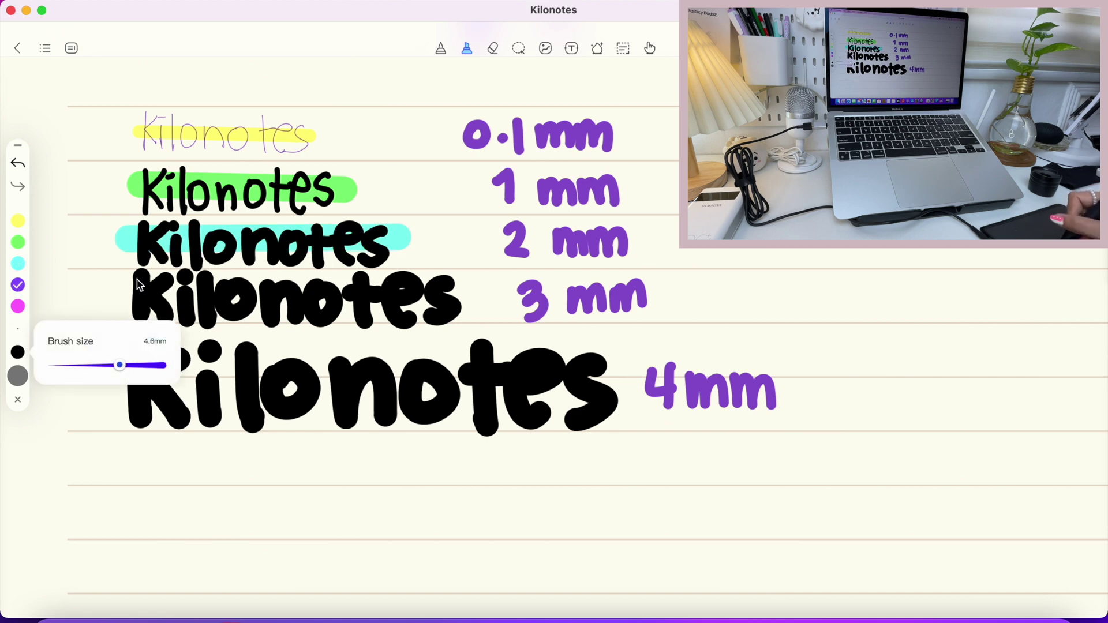
left_click_drag(119, 365, 141, 365)
left_click_drag(97, 296, 472, 304)
Highlight the 4 mm "Kilonotes" sample in pink with the largest highlighter brush, redoing the first stroke across the whole word
left_click(18, 376)
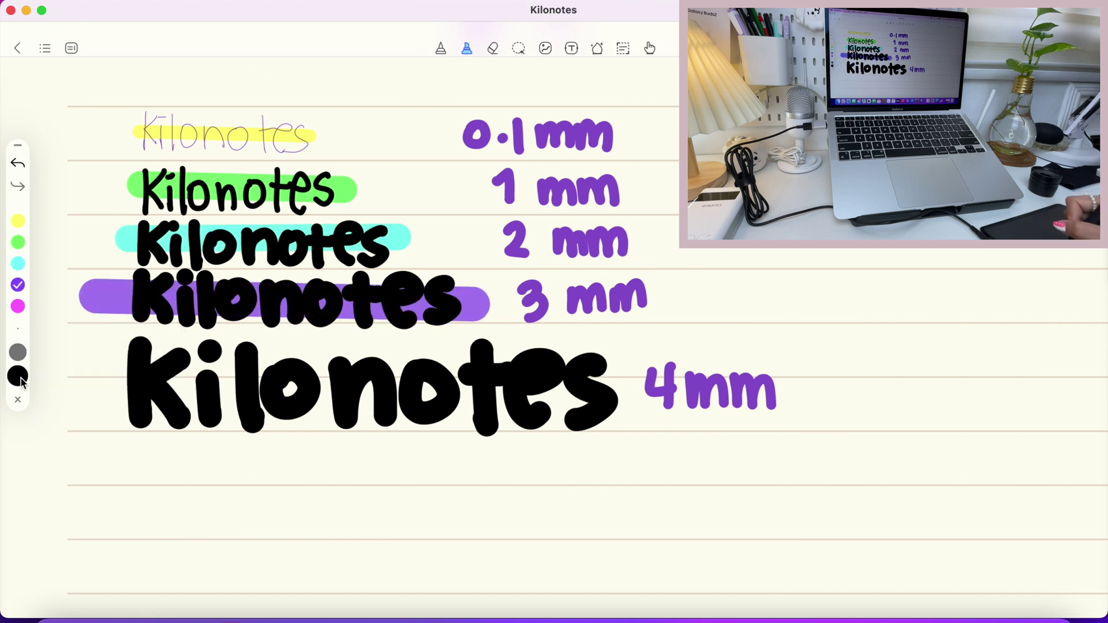
left_click(18, 376)
left_click_drag(101, 378, 410, 379)
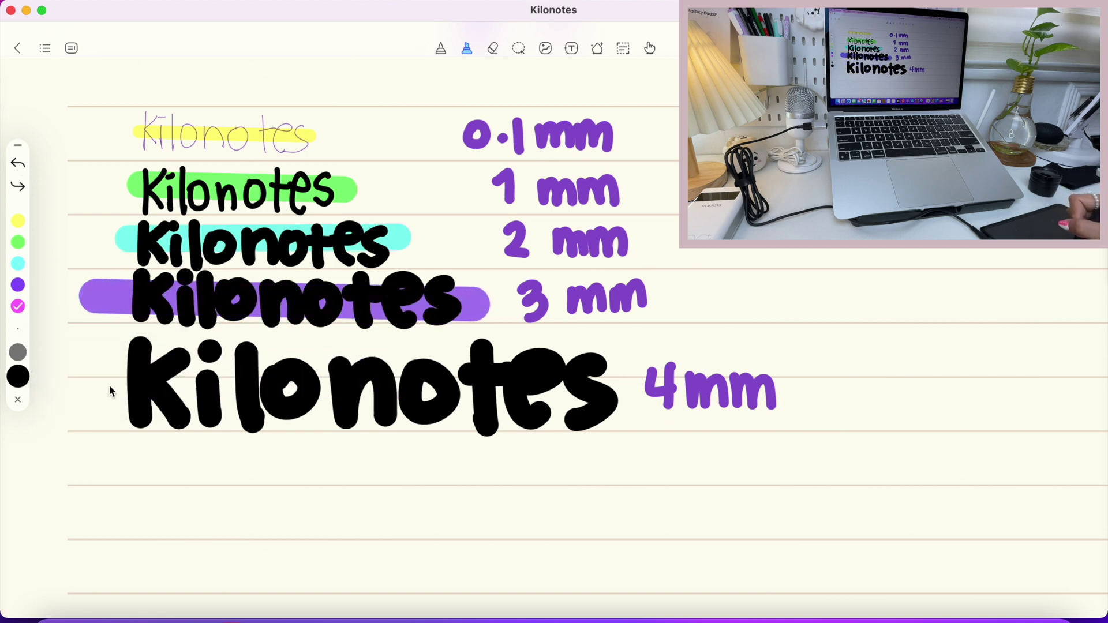
left_click_drag(100, 382, 628, 381)
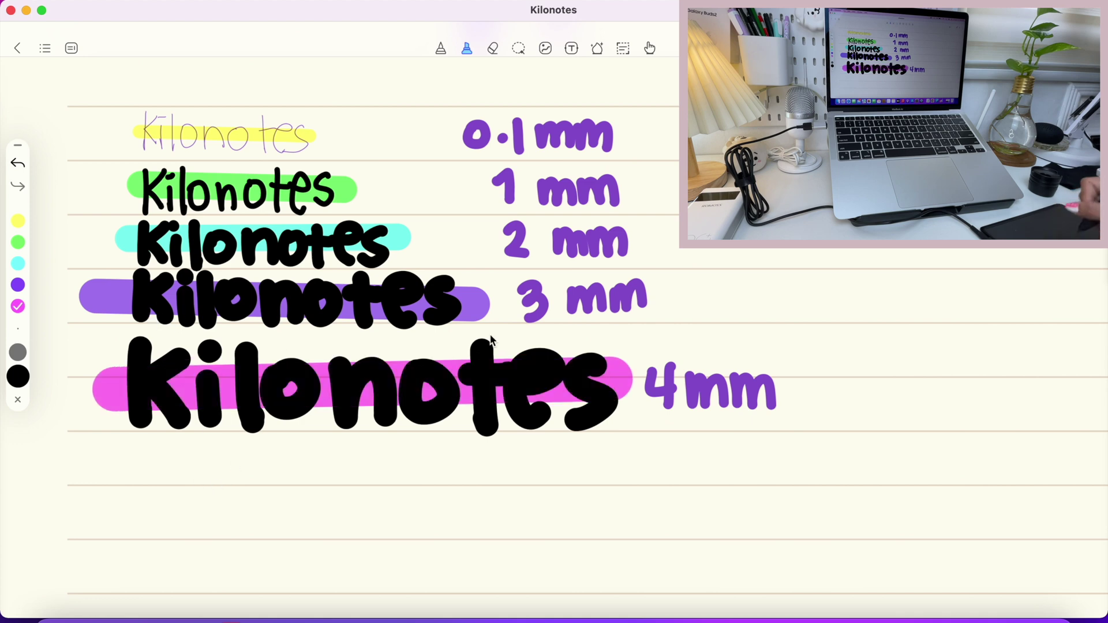
Handwrite "Highlighter" in turquoise with the smallest highlighter brush below the 4 mm sample
left_click(18, 331)
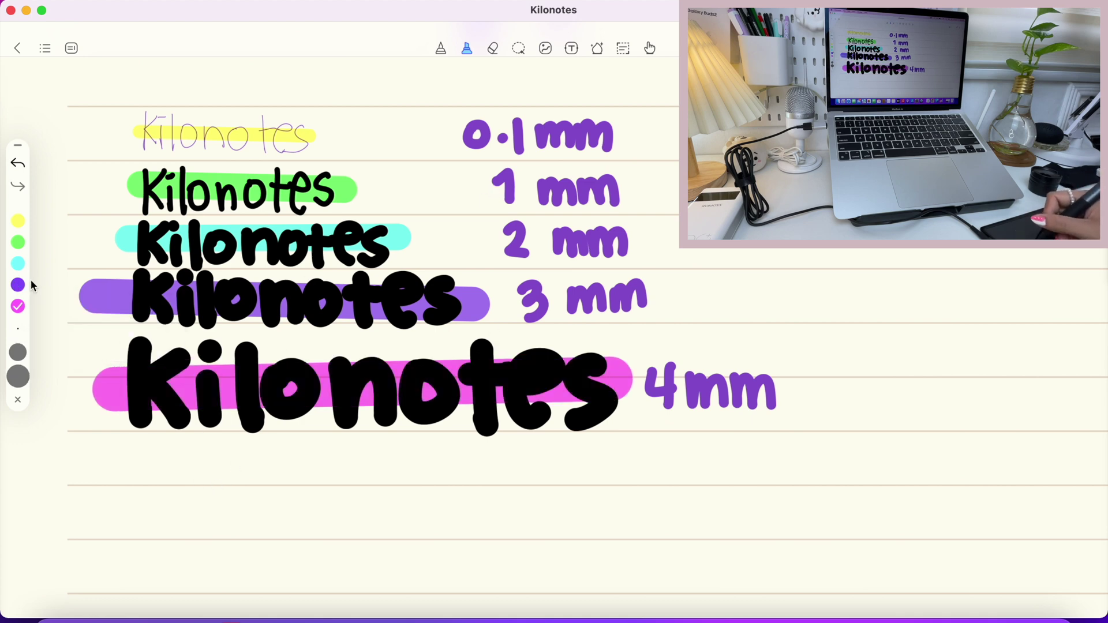
left_click_drag(148, 491, 148, 593)
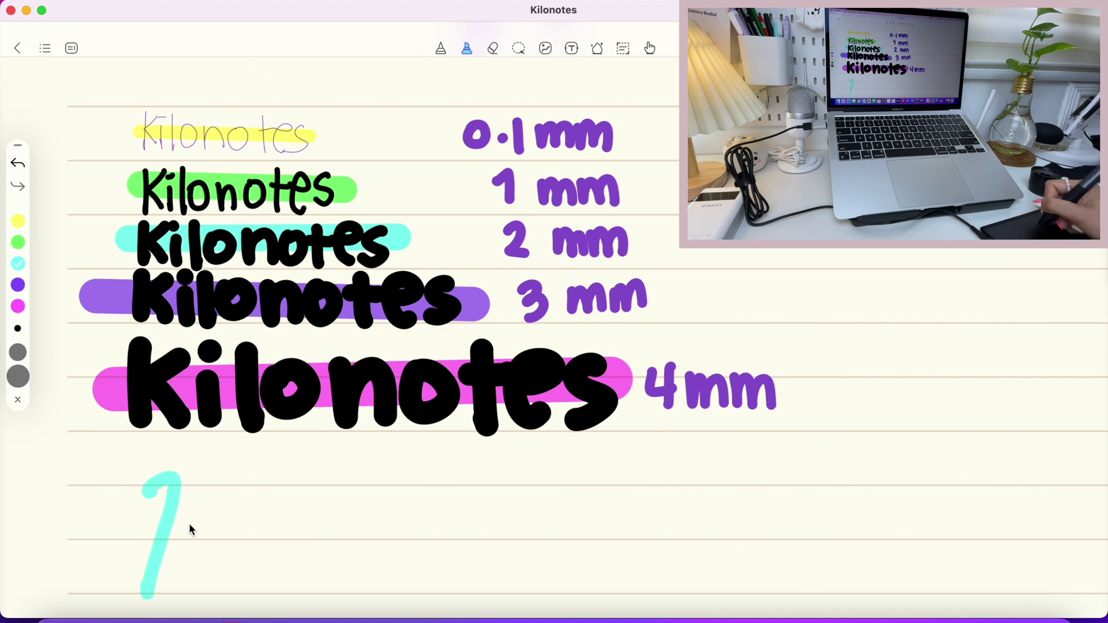
left_click_drag(223, 504, 259, 570)
left_click_drag(249, 506, 261, 505)
mouse_move(304, 543)
left_mouse_down()
mouse_move(354, 498)
mouse_move(396, 559)
left_mouse_up()
scroll(389, 513, "down", 2)
left_click_drag(409, 486, 475, 467)
left_click(477, 393)
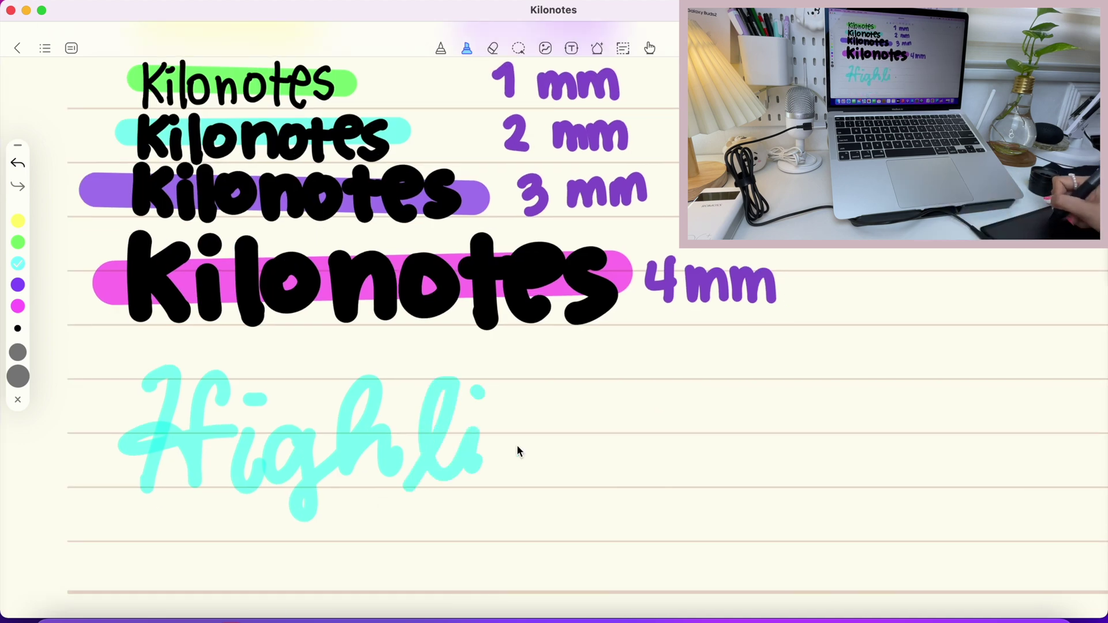
left_click_drag(523, 442, 604, 461)
left_click_drag(612, 387, 723, 477)
left_click_drag(596, 401, 638, 395)
Scribble overlapping pink, purple and yellow patches beside the word "Highlighter" with the largest highlighter brush
left_click(18, 306)
left_click(18, 376)
mouse_move(793, 360)
left_mouse_down()
mouse_move(898, 396)
mouse_move(808, 396)
mouse_move(802, 505)
left_mouse_up()
left_click_drag(796, 352, 819, 516)
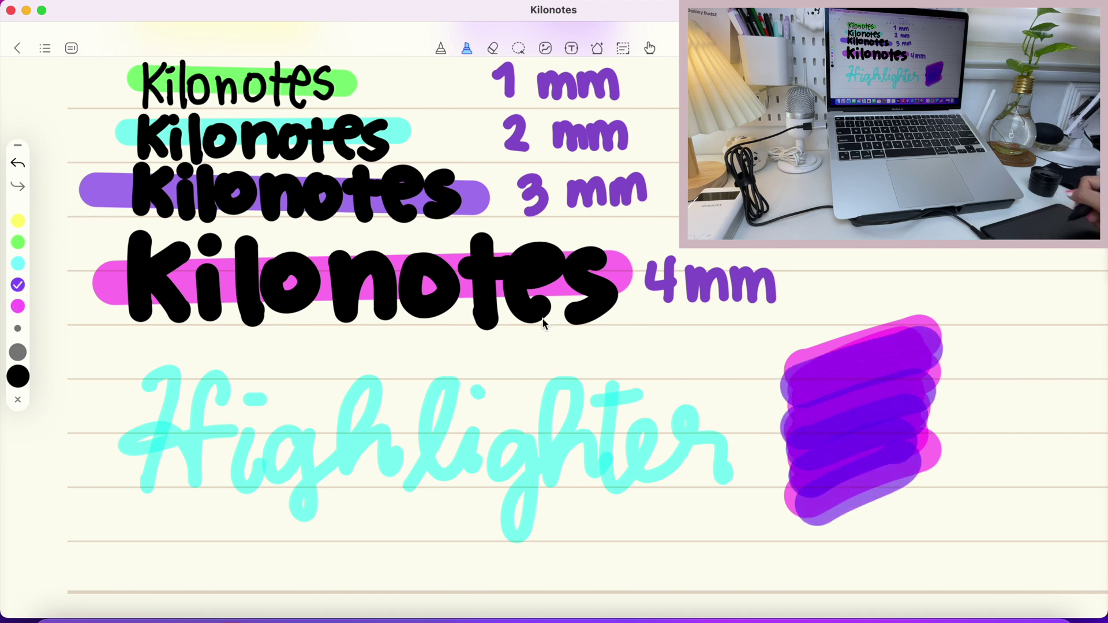
left_click(20, 231)
left_click(796, 388)
left_click_drag(796, 388, 977, 432)
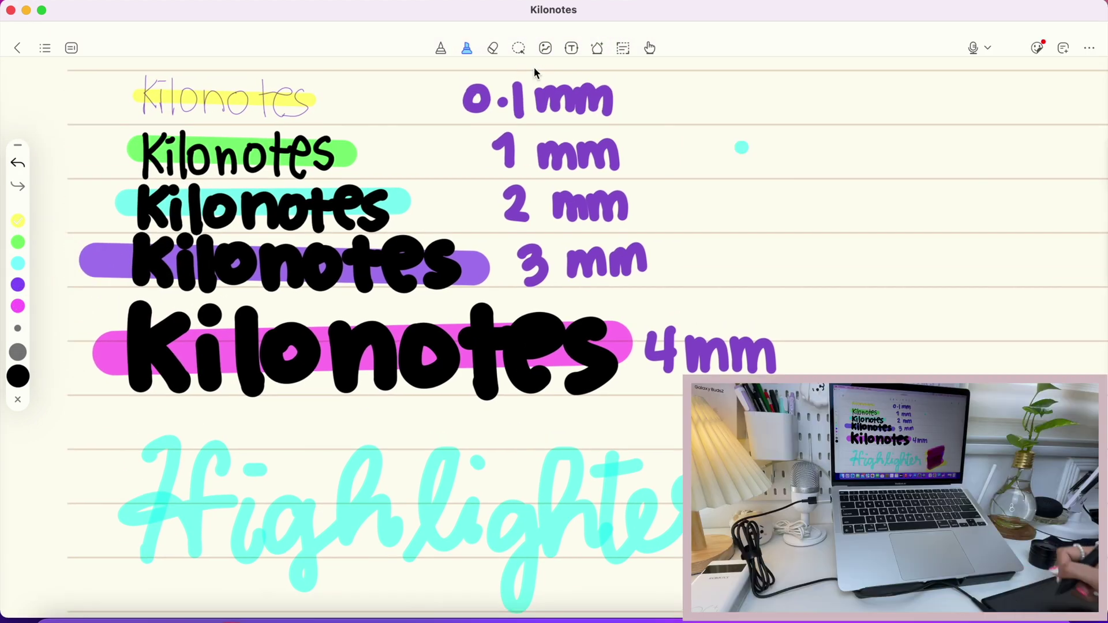
Activate the Eraser, view its settings, and erase the "0.1 mm" label with Erase entire stroke enabled
left_click(493, 52)
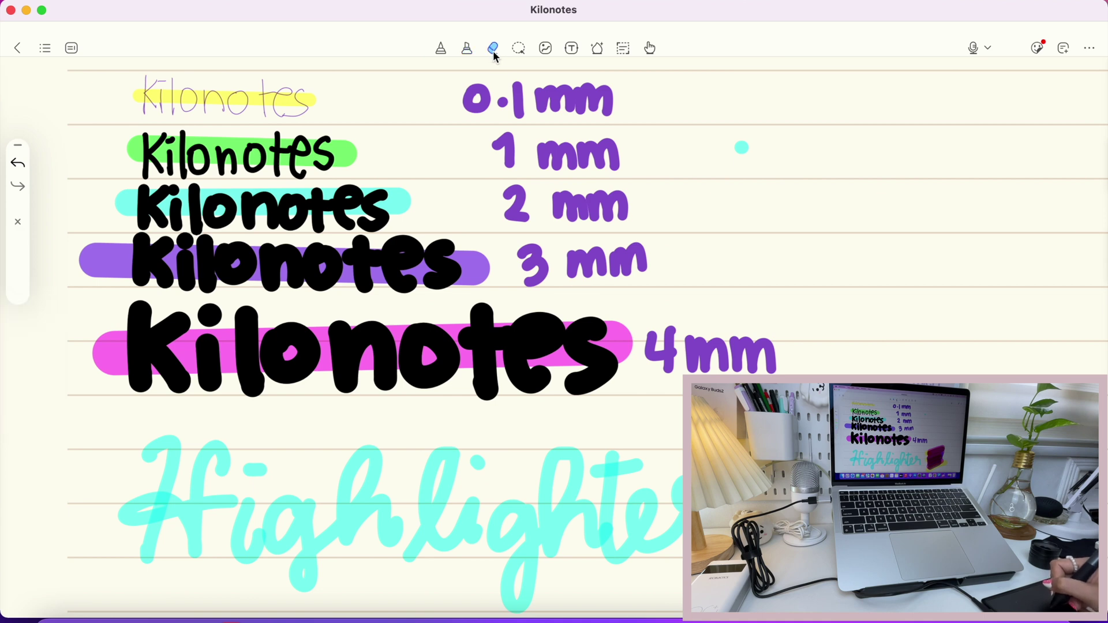
left_click(495, 52)
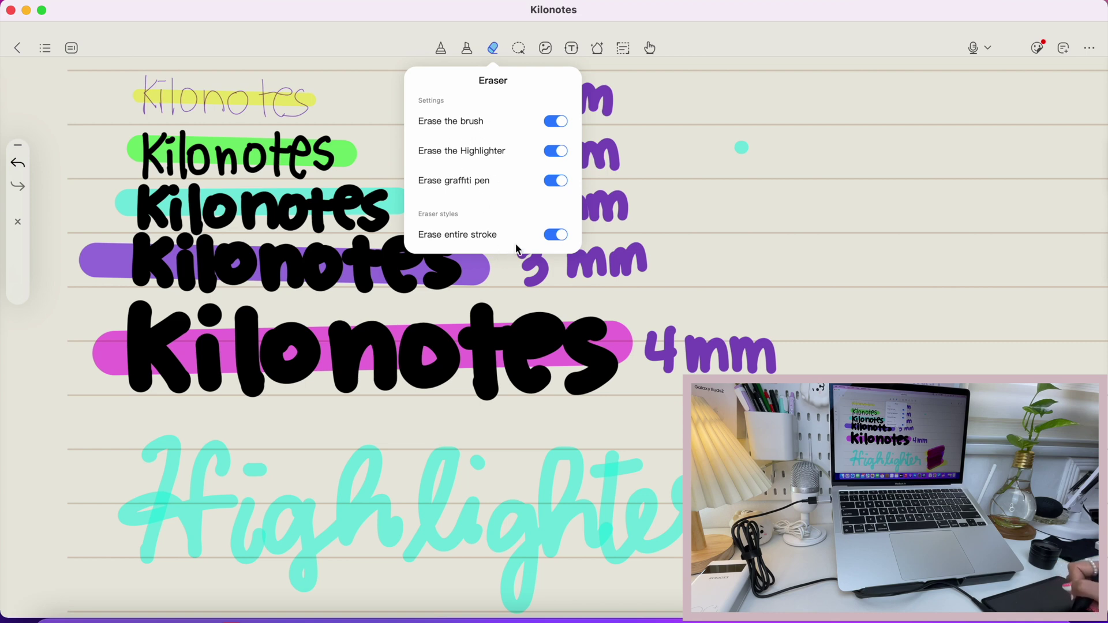
left_click(682, 180)
left_click_drag(660, 119, 477, 104)
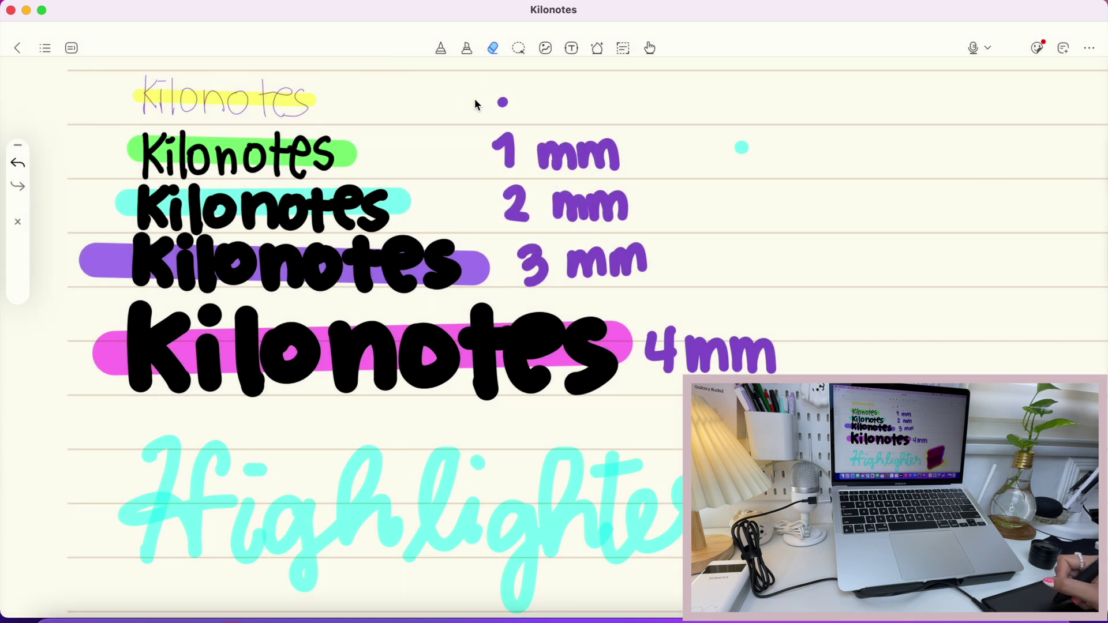
Disable Erase entire stroke, erase the 0.1 mm "Kilonotes" sample with its highlight, and erase parts of the millimetre labels
left_click(494, 48)
left_click(362, 92)
mouse_move(317, 99)
left_mouse_down()
mouse_move(277, 115)
mouse_move(203, 98)
mouse_move(141, 102)
mouse_move(184, 108)
left_mouse_up()
left_click_drag(501, 168, 595, 245)
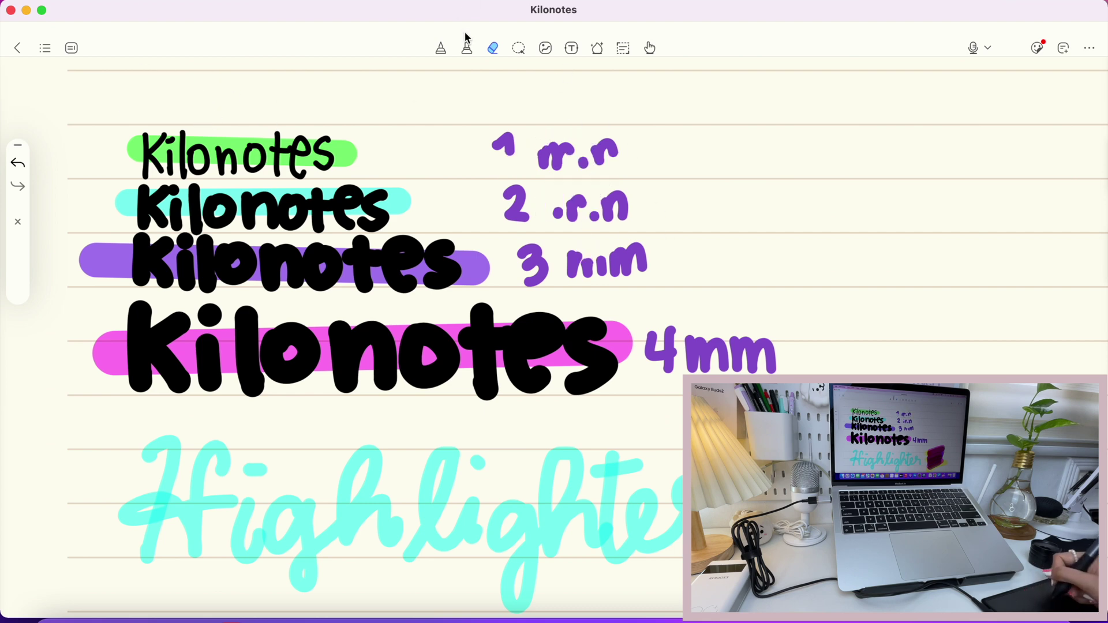
Undo the erasures of the "Kilonotes" sample and the millimetre labels
left_click(20, 165)
left_click(21, 165)
left_click(21, 165)
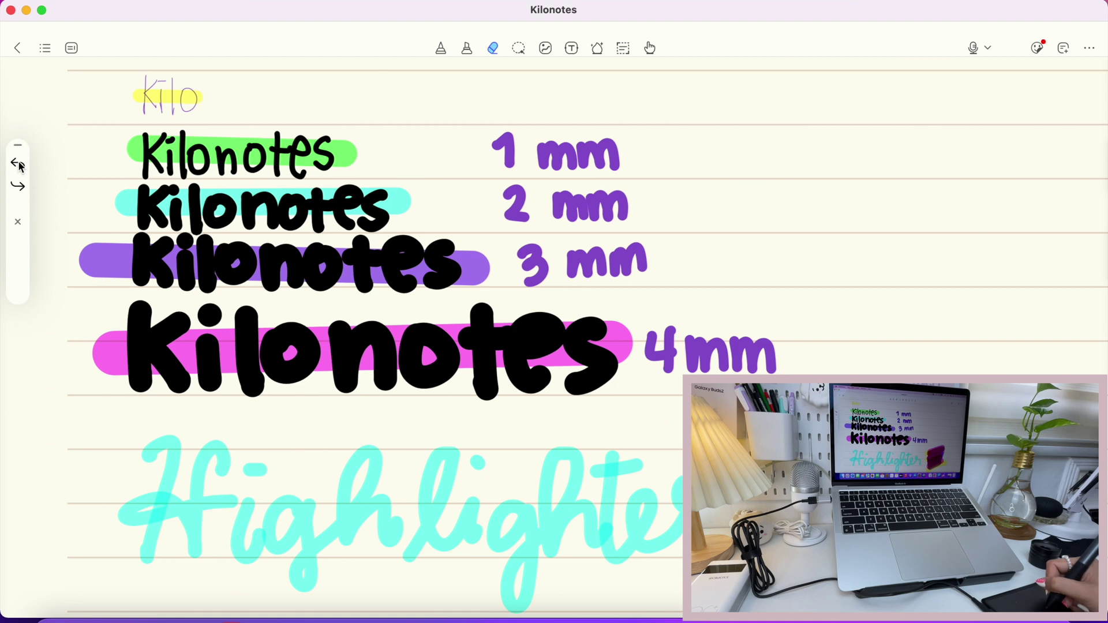
left_click(21, 165)
left_click(21, 165)
Erase the last "m" of "0.1 mm", and erase only the highlighter strokes behind the five "Kilonotes" samples
left_click(494, 48)
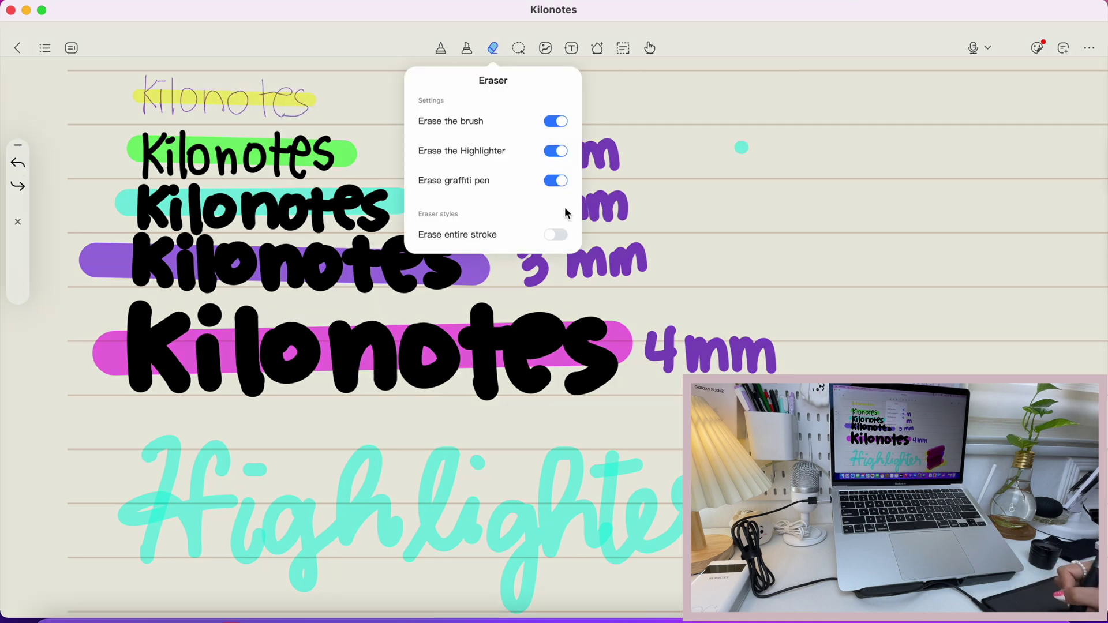
left_click(616, 94)
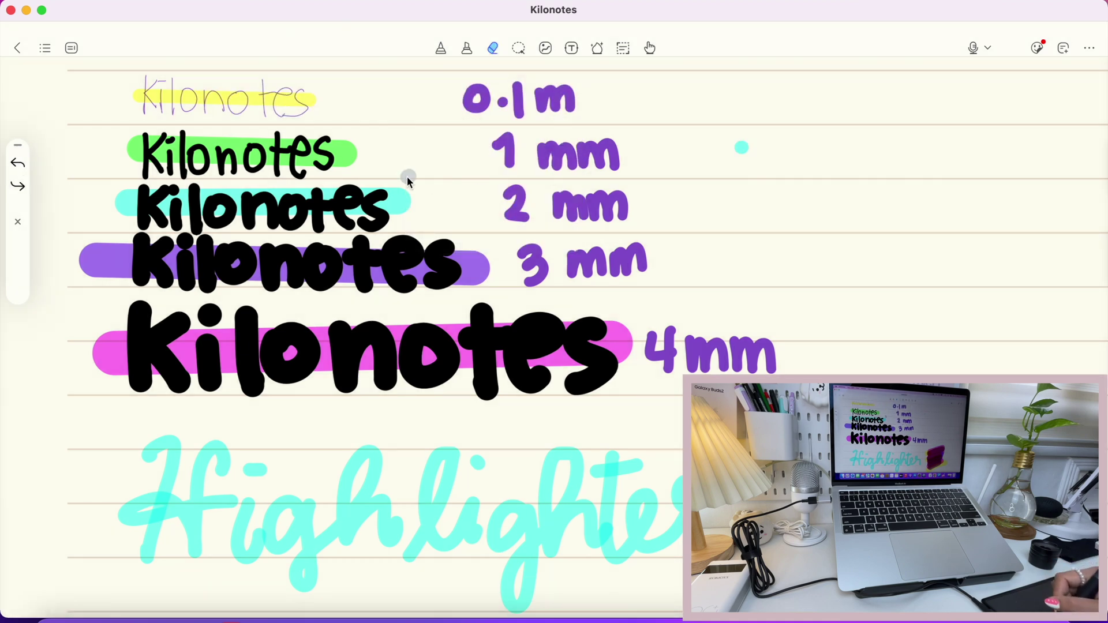
mouse_move(279, 130)
left_mouse_down()
mouse_move(312, 392)
mouse_move(327, 358)
left_mouse_up()
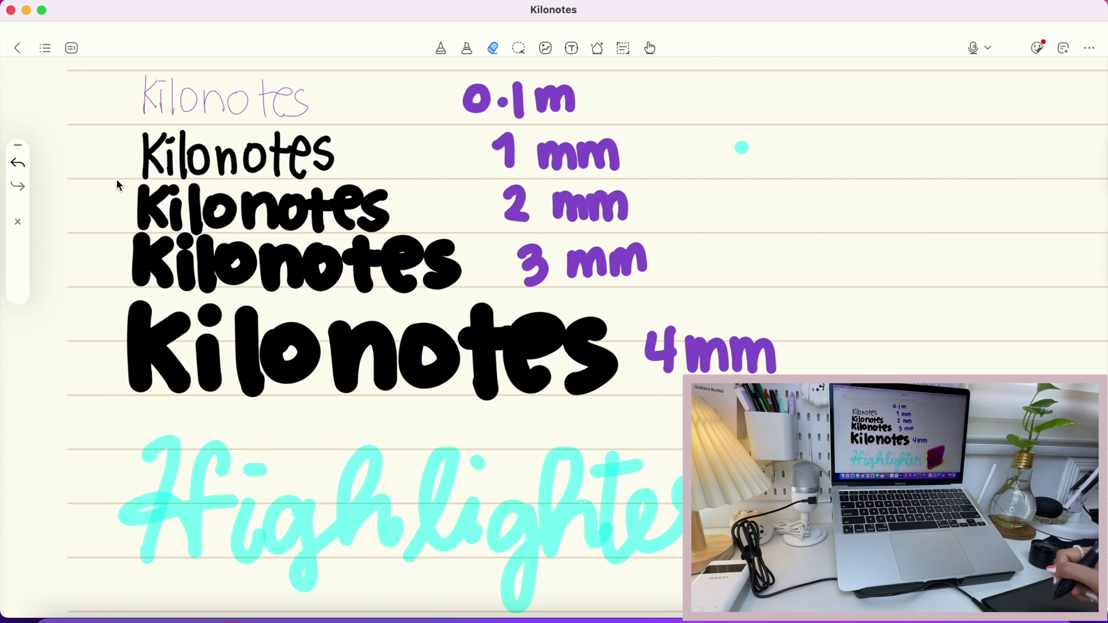
Undo the highlighter erasures and set the eraser to erase only brush strokes, with Erase the Highlighter disabled
left_click(21, 165)
left_click(494, 48)
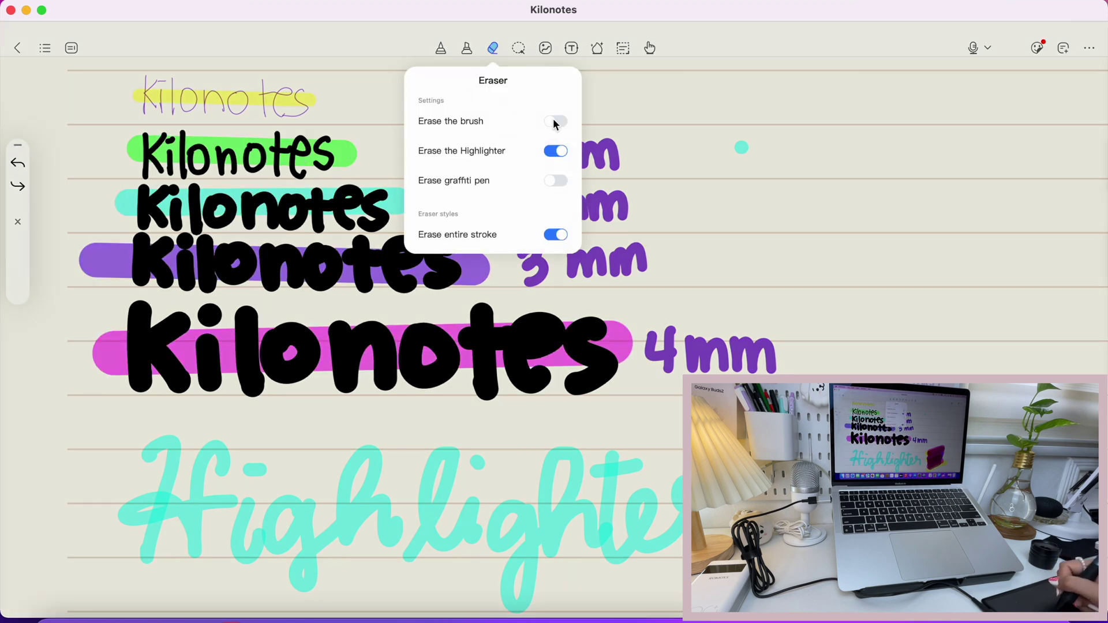
left_click(555, 152)
left_click(355, 117)
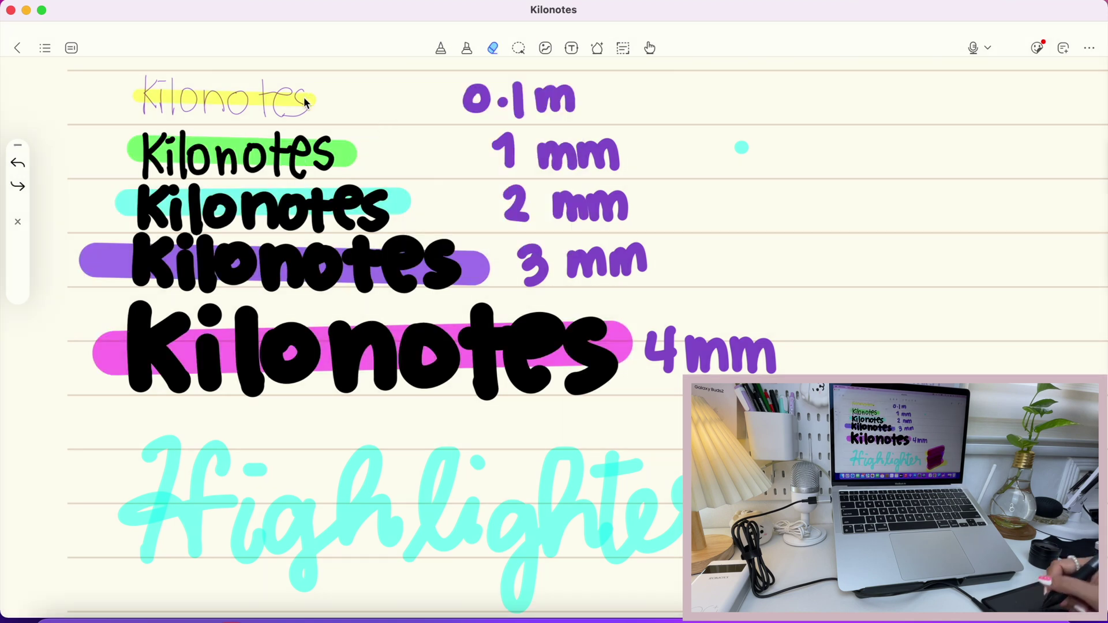
Erase pen letters across the five "Kilonotes" samples and most of the 2 mm sample's lettering, and undo these erasures
left_click_drag(242, 95, 299, 369)
left_click_drag(153, 196, 388, 219)
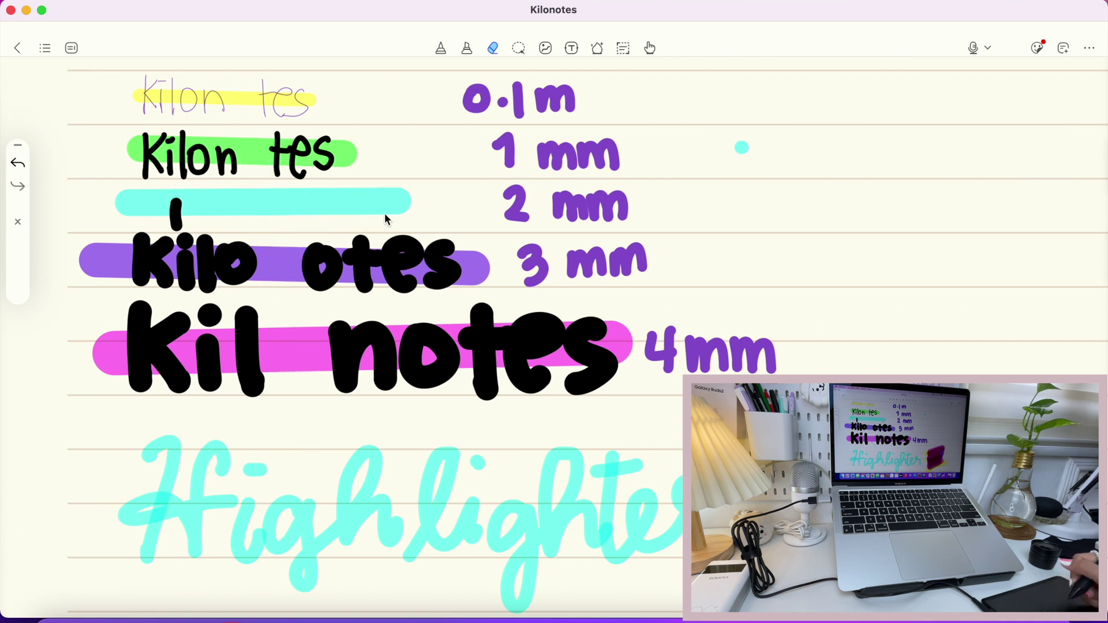
left_click(18, 167)
left_click(18, 167)
Lasso the "shapes" title together with the circle and triangle, and move the selection slightly to the right
left_click(526, 50)
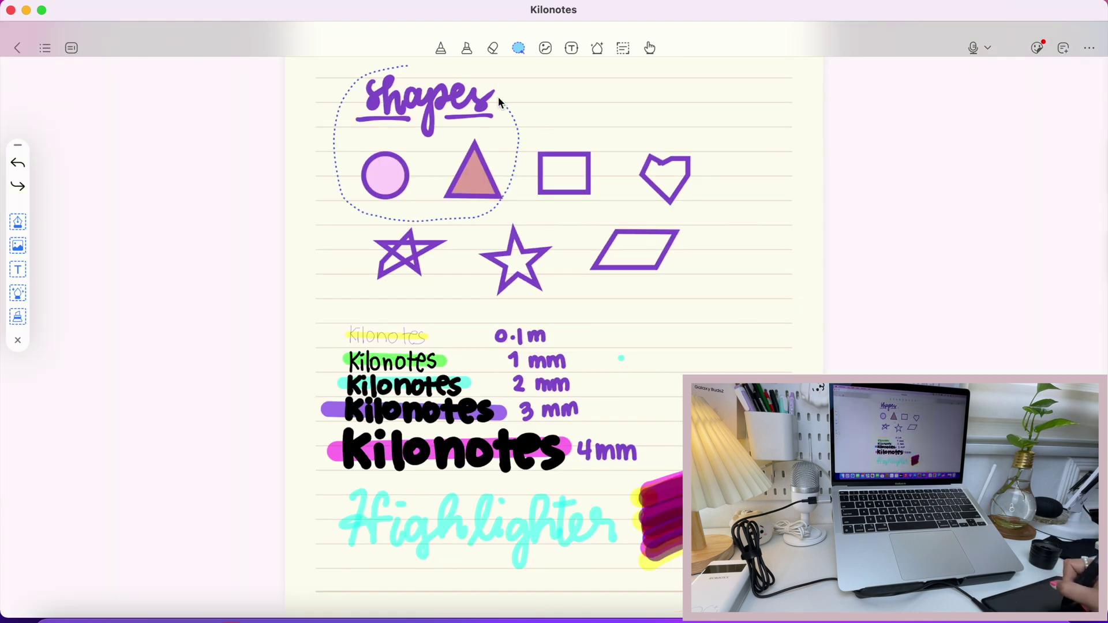
left_click_drag(498, 97, 394, 64)
left_click_drag(438, 112, 373, 197)
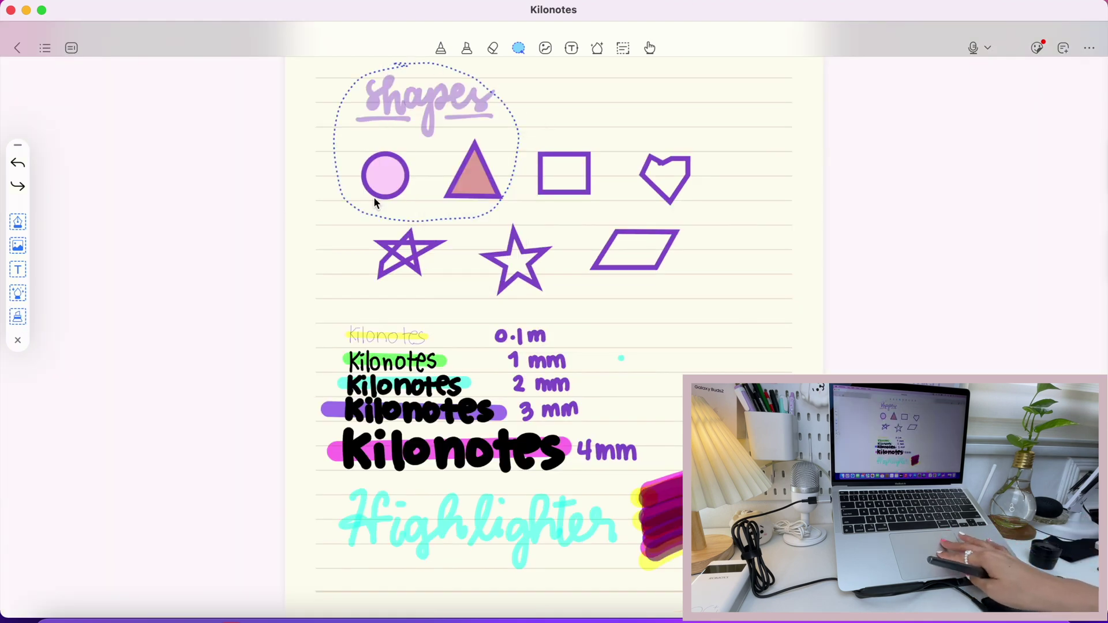
scroll(375, 203, "up", 5)
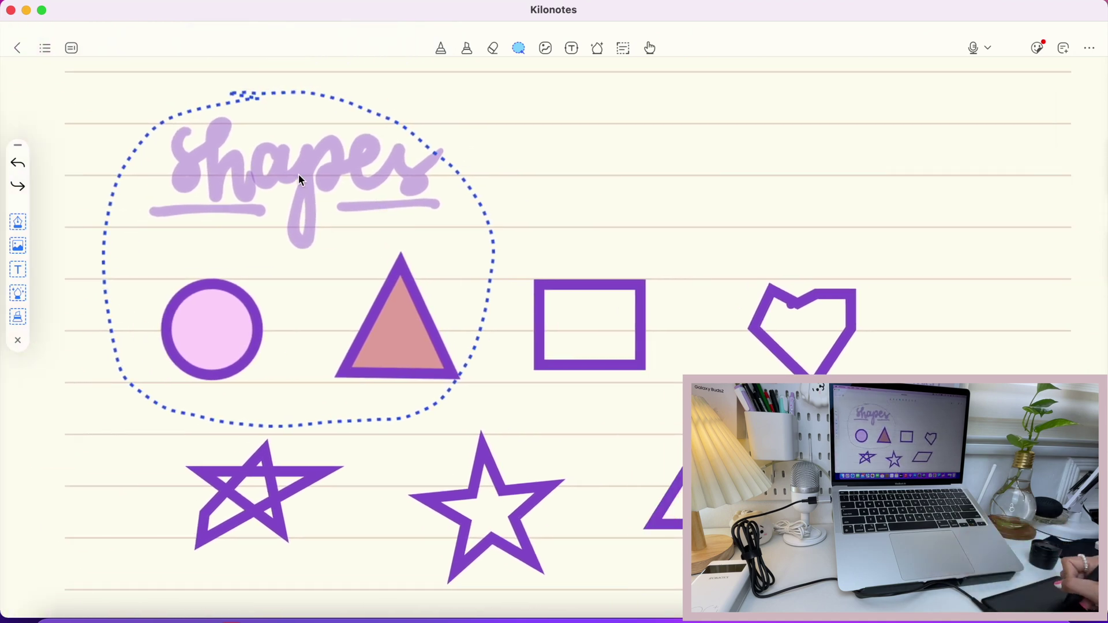
mouse_move(299, 178)
left_mouse_down()
mouse_move(477, 158)
mouse_move(321, 172)
left_mouse_up()
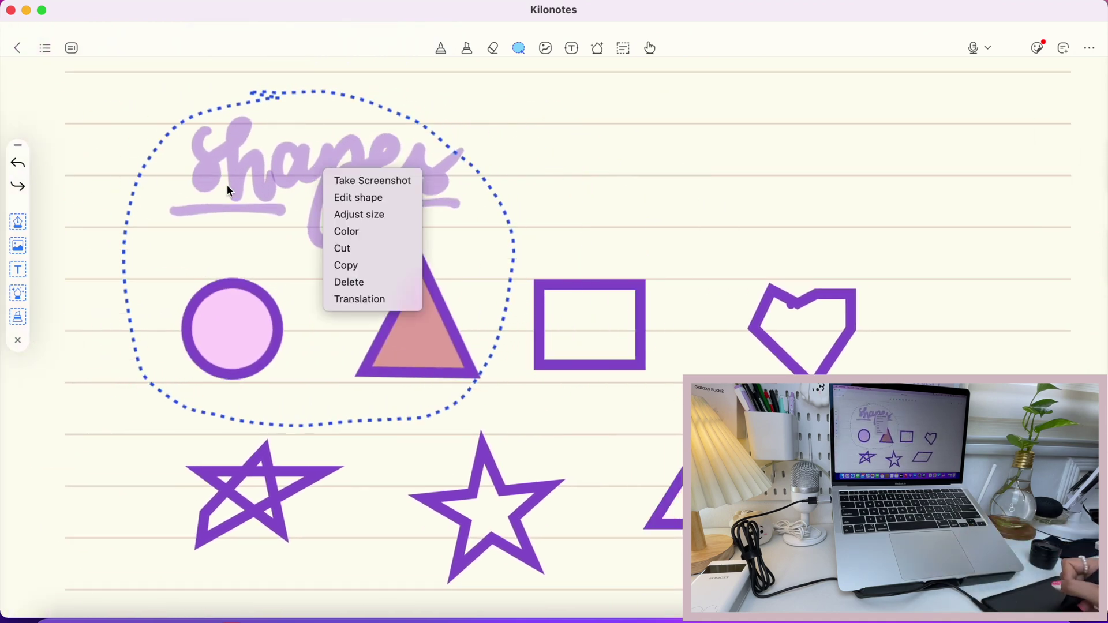
Recolor the lassoed title, circle and triangle blue, and scale them down slightly with Adjust size
left_click(384, 232)
left_click(570, 311)
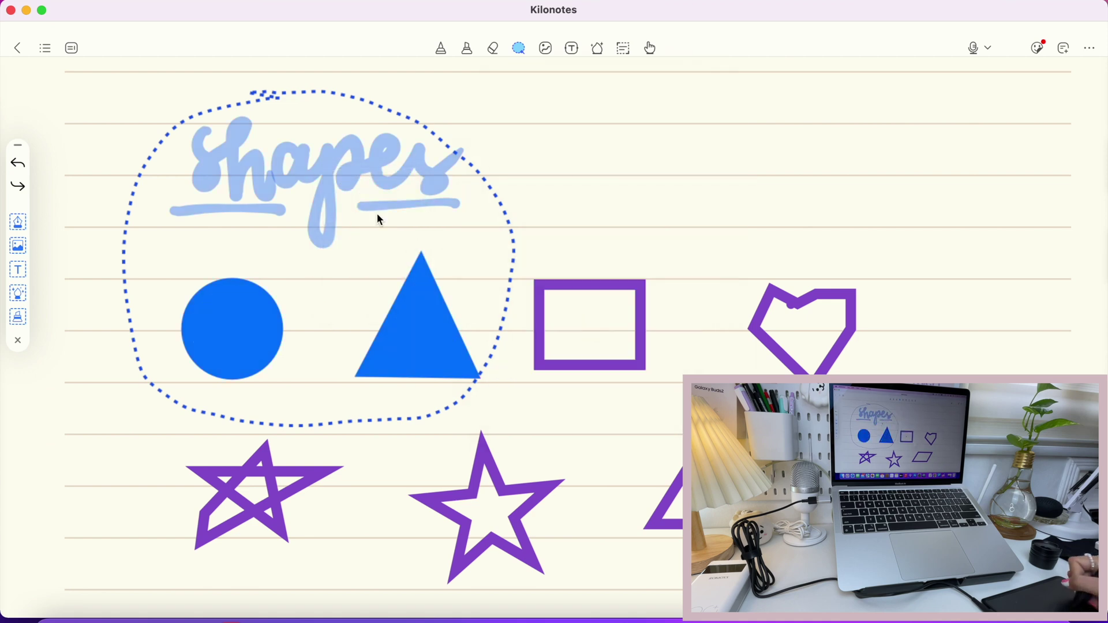
left_click(423, 171)
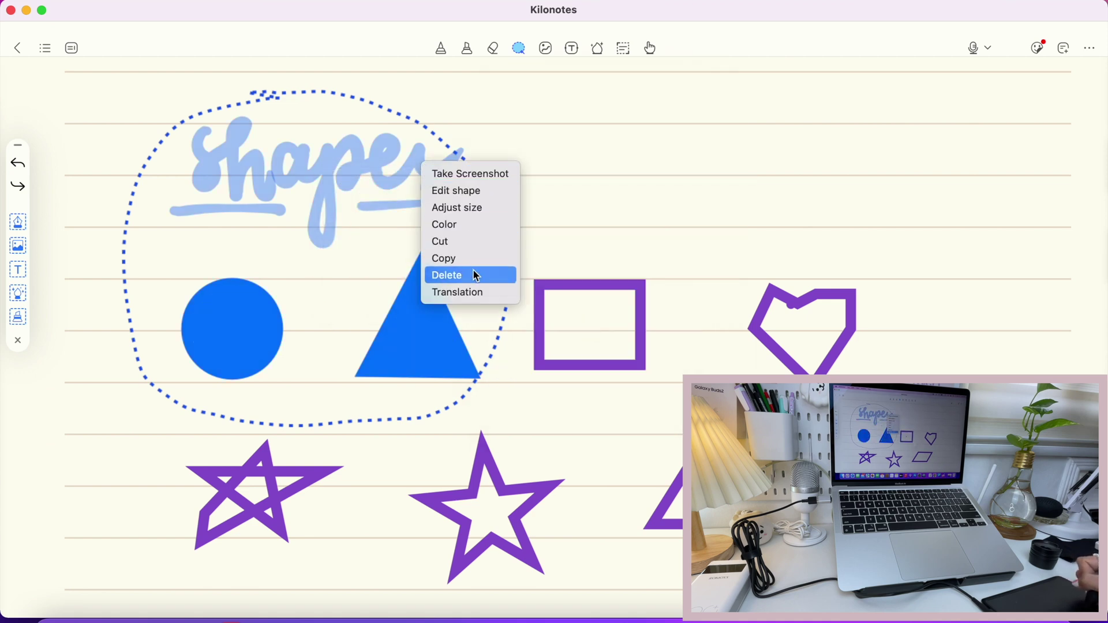
left_click(499, 191)
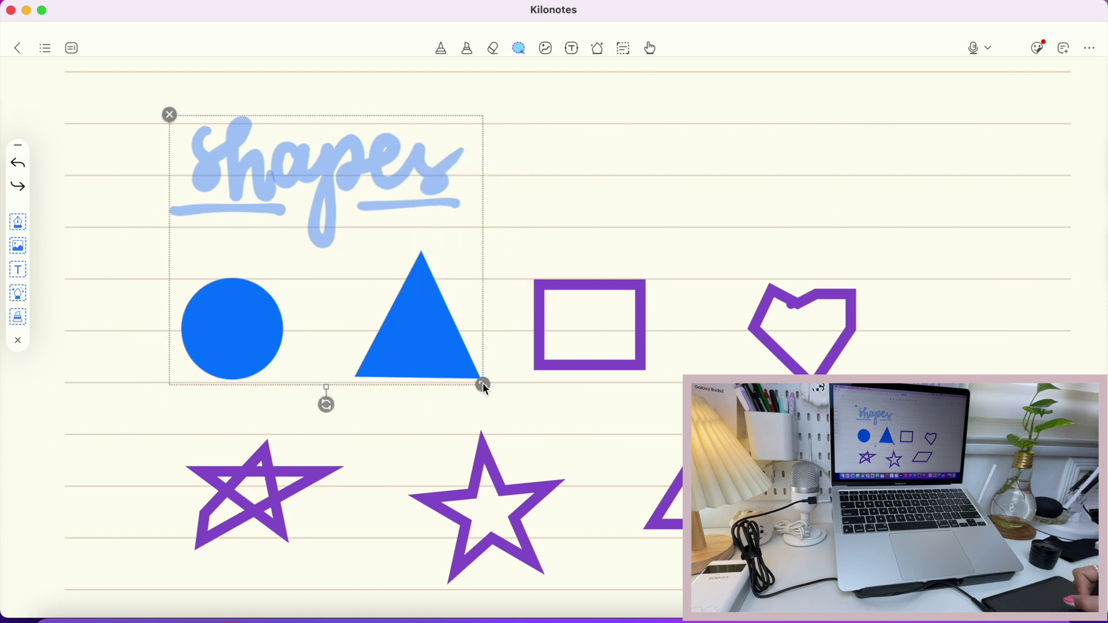
left_click_drag(482, 384, 496, 358)
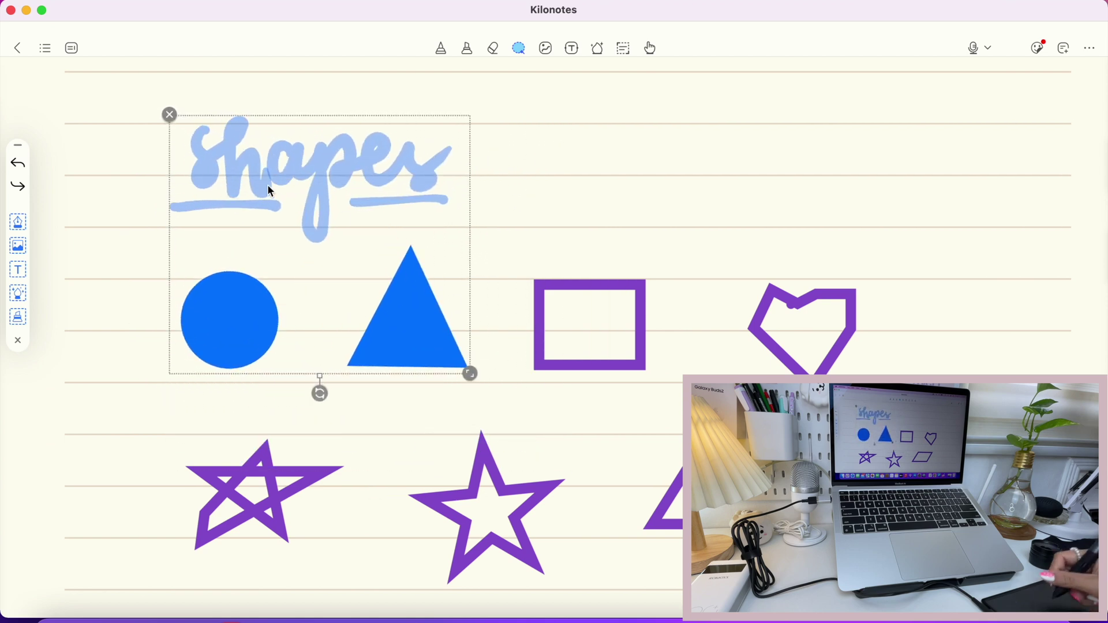
left_click(69, 237)
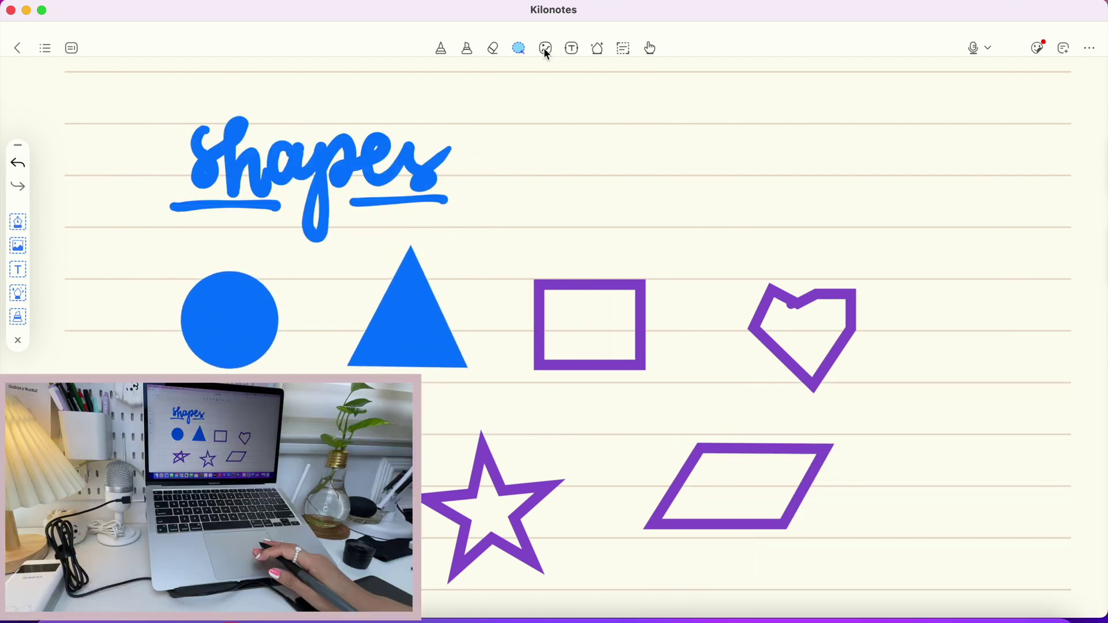
Insert the pasta photo from the photo library into the empty area beside the "shapes" title
left_click(547, 50)
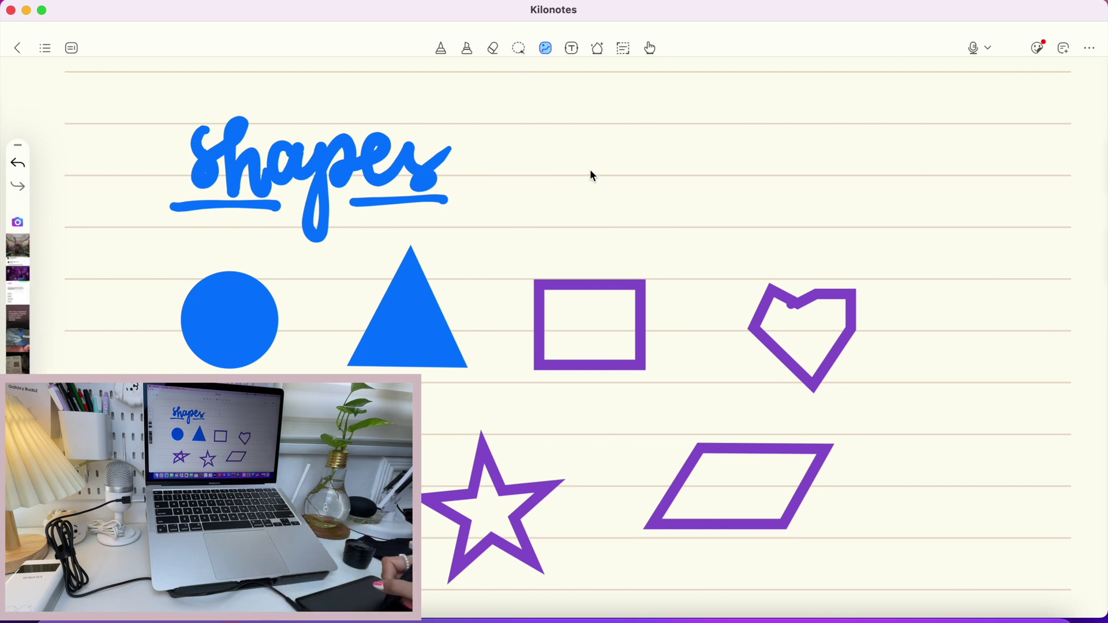
left_click(606, 174)
scroll(843, 173, "down", 10)
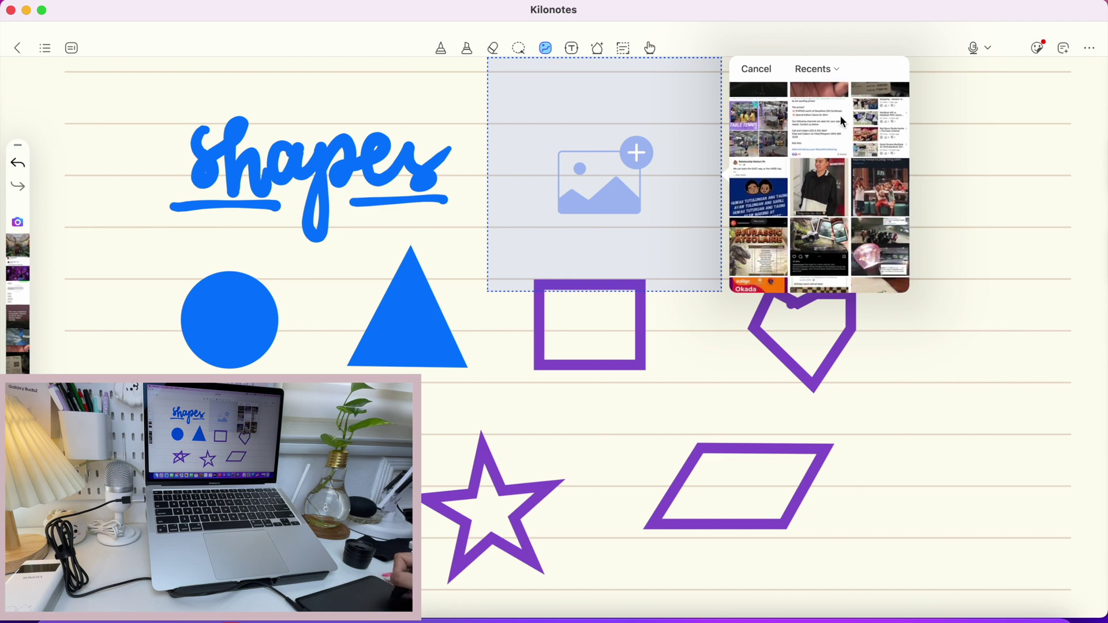
left_click(855, 188)
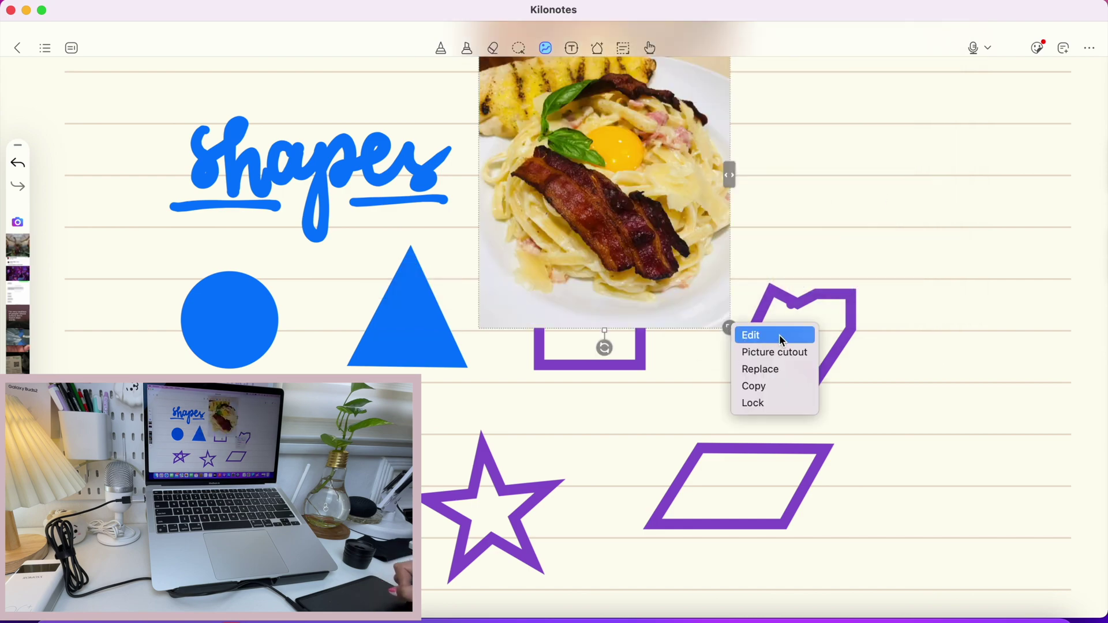
Open the pasta photo for editing and crop it with the star shape mask
left_click(775, 335)
left_click(405, 594)
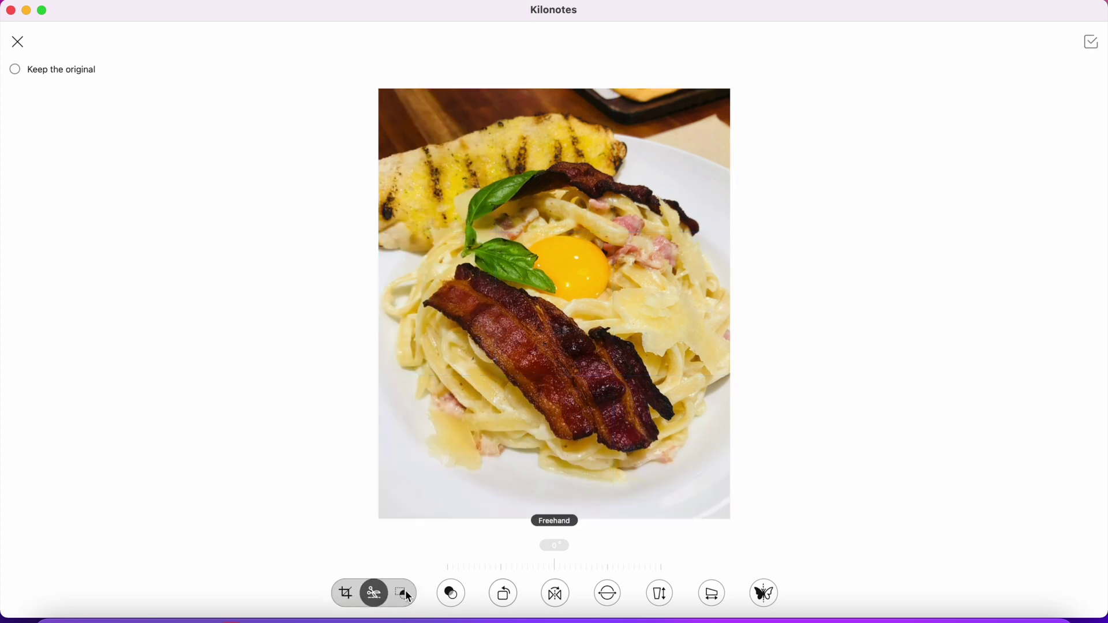
left_click(406, 593)
left_click(400, 508)
left_click(255, 512)
left_click(133, 511)
Review the opacity, mirror and angle adjustments for the star-shaped photo, and save the edit
left_click(455, 594)
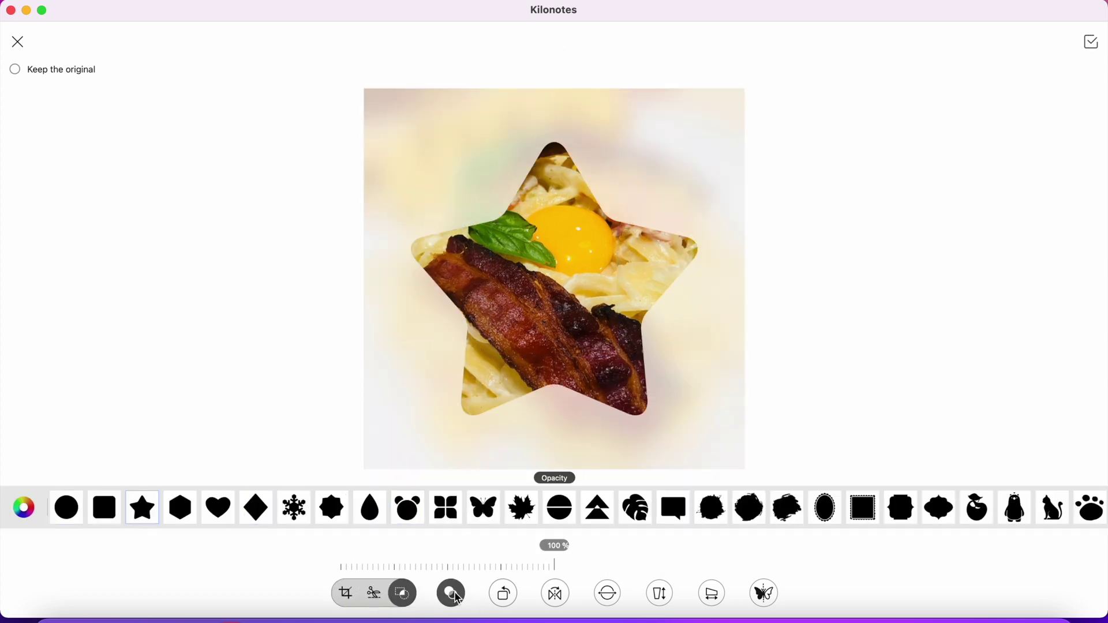
left_click(557, 598)
left_click(559, 599)
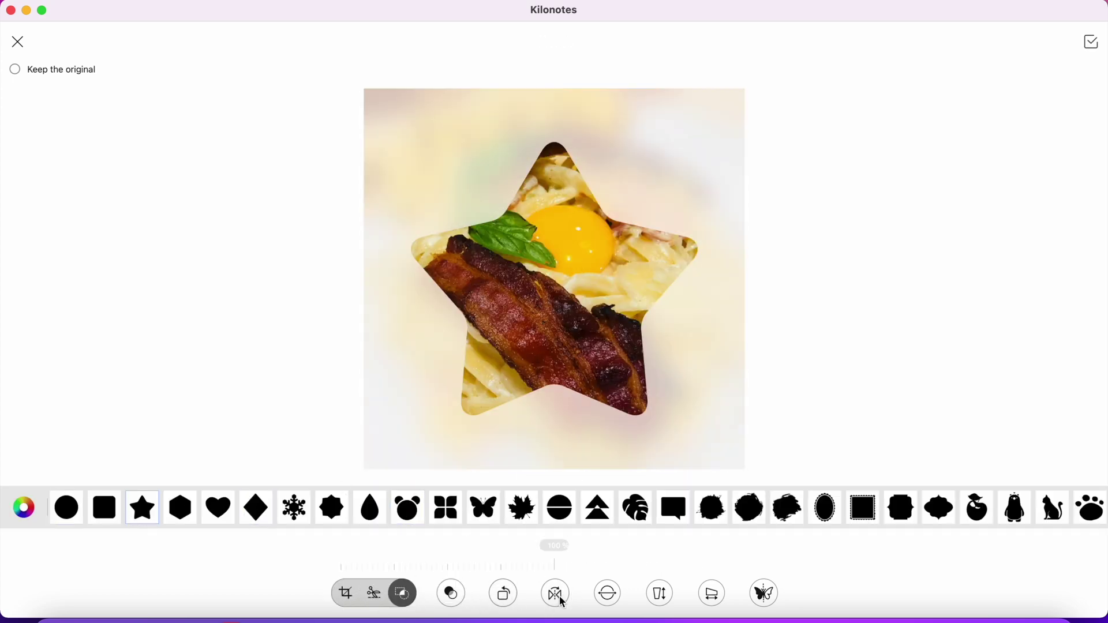
left_click(608, 594)
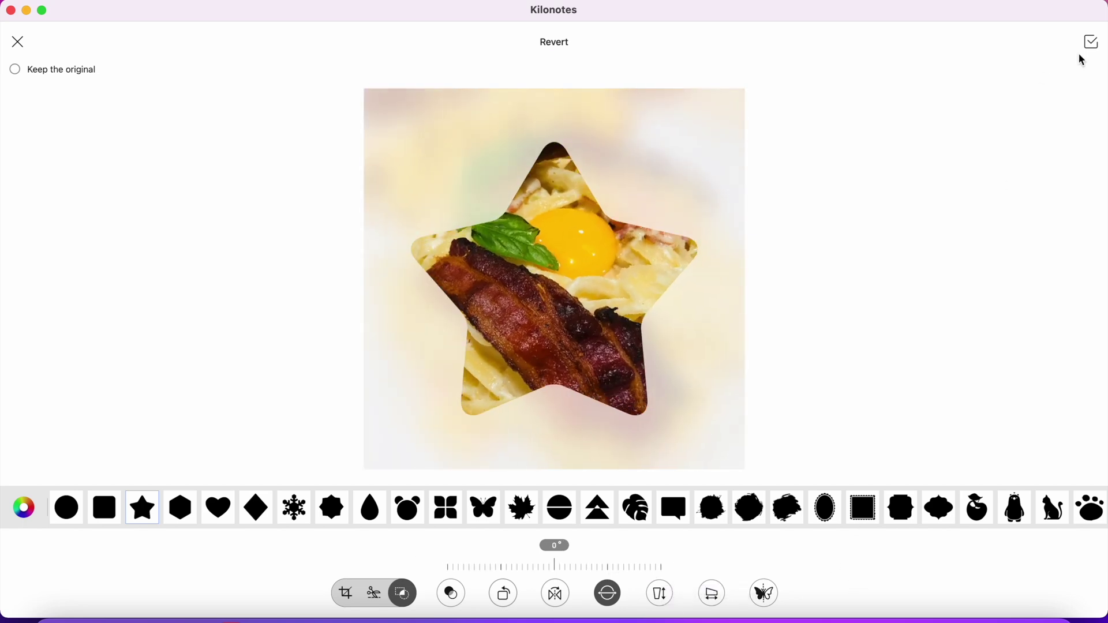
left_click(1089, 43)
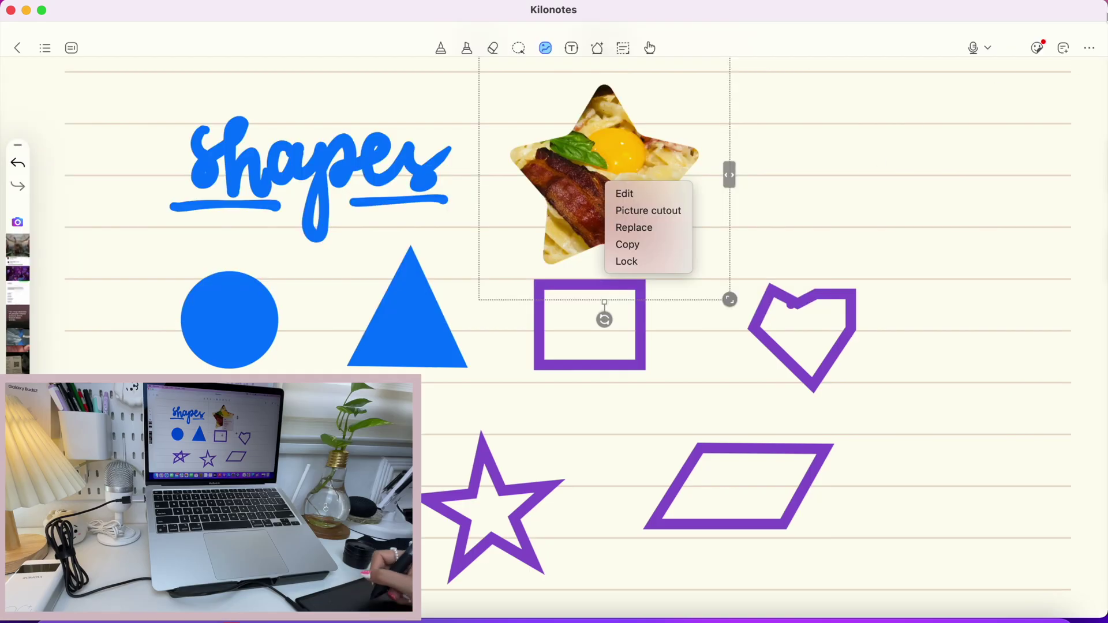
Try to resize and rotate the star-shaped photo on the page, and deselect it
left_click(696, 142)
left_click(731, 298)
left_click(732, 297)
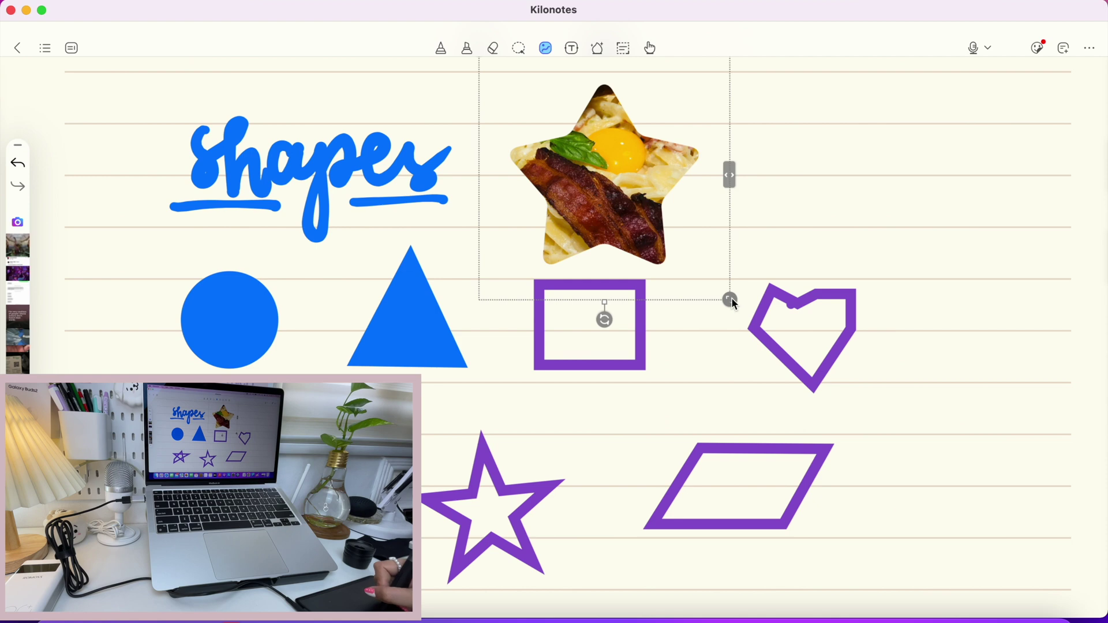
left_click(735, 302)
left_click(598, 321)
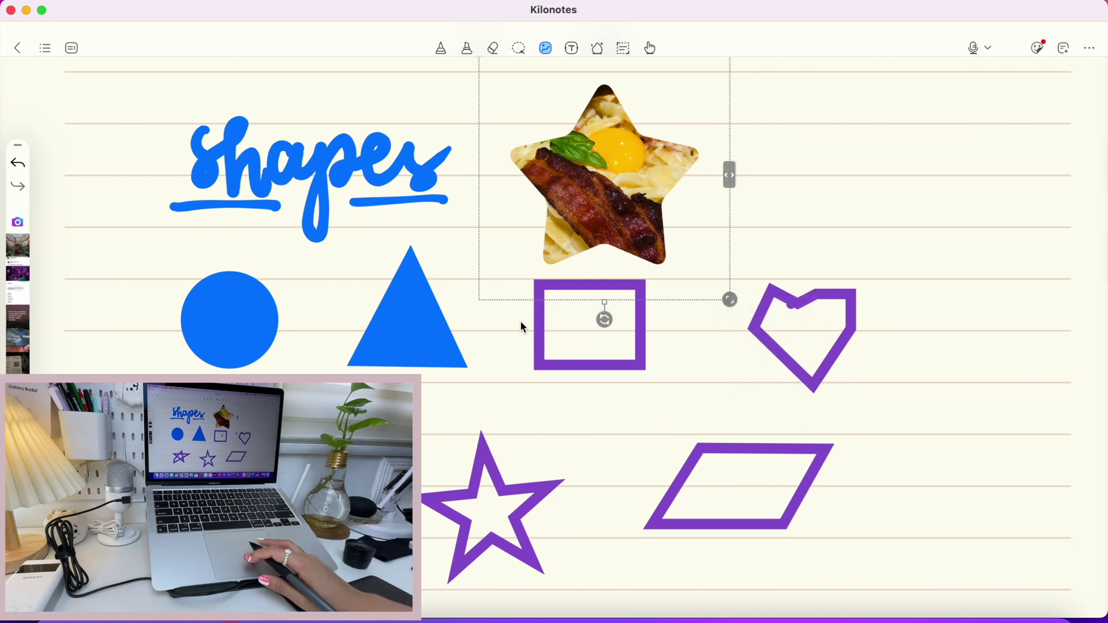
left_click(603, 319)
left_click(574, 313)
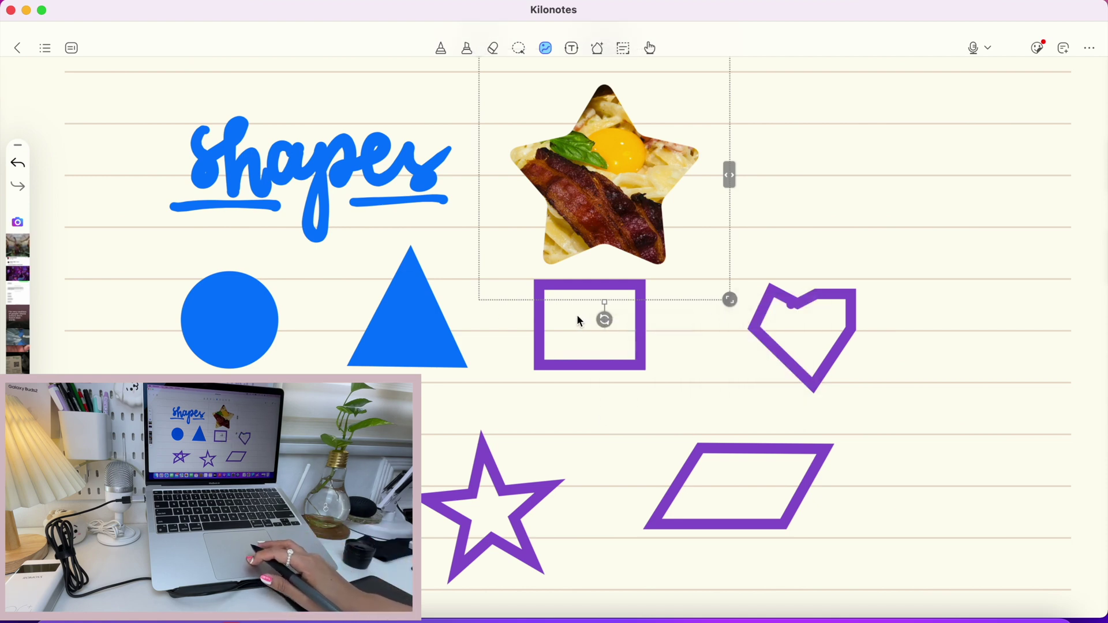
left_click(603, 317)
left_click(780, 212)
Lasso the star-shaped photo and move it left, next to the "shapes" title
left_click(518, 48)
mouse_move(632, 70)
left_mouse_down()
mouse_move(612, 73)
mouse_move(505, 227)
mouse_move(616, 104)
left_mouse_up()
left_click_drag(675, 130, 616, 129)
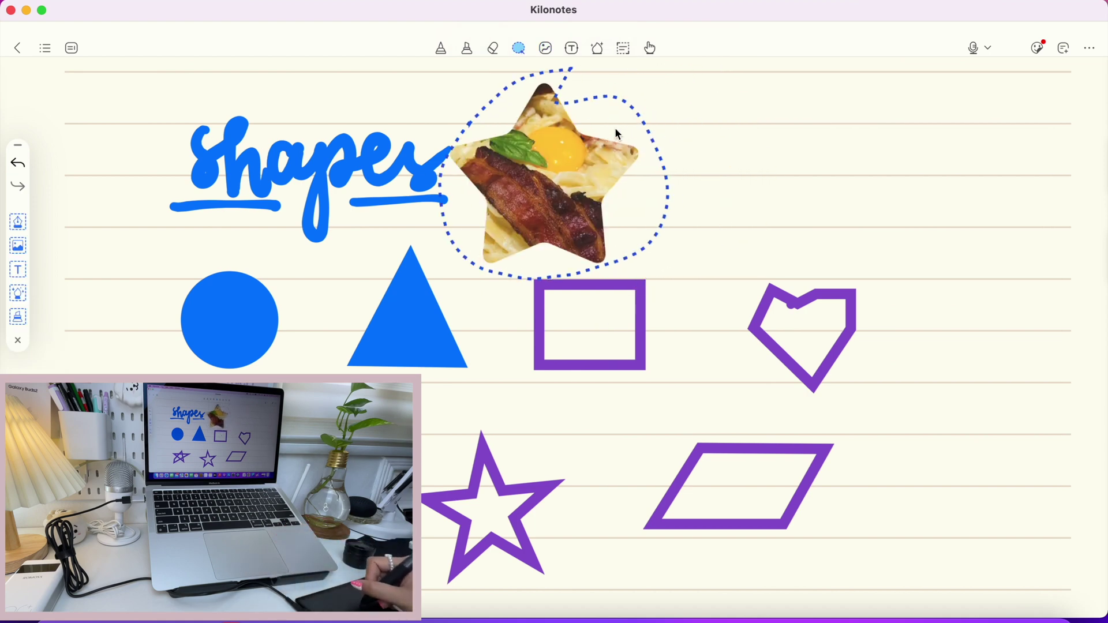
left_click(618, 134)
left_click(563, 167)
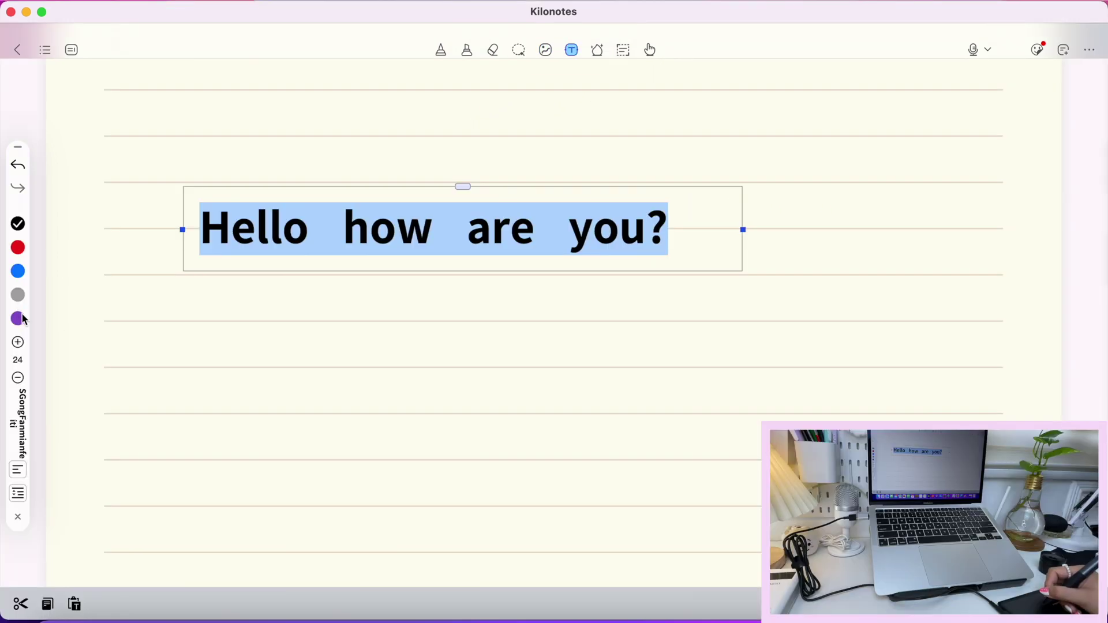
Try purple, grey and blue as the colour of the selected "Hello how are you?" text
left_click(24, 319)
left_click(21, 298)
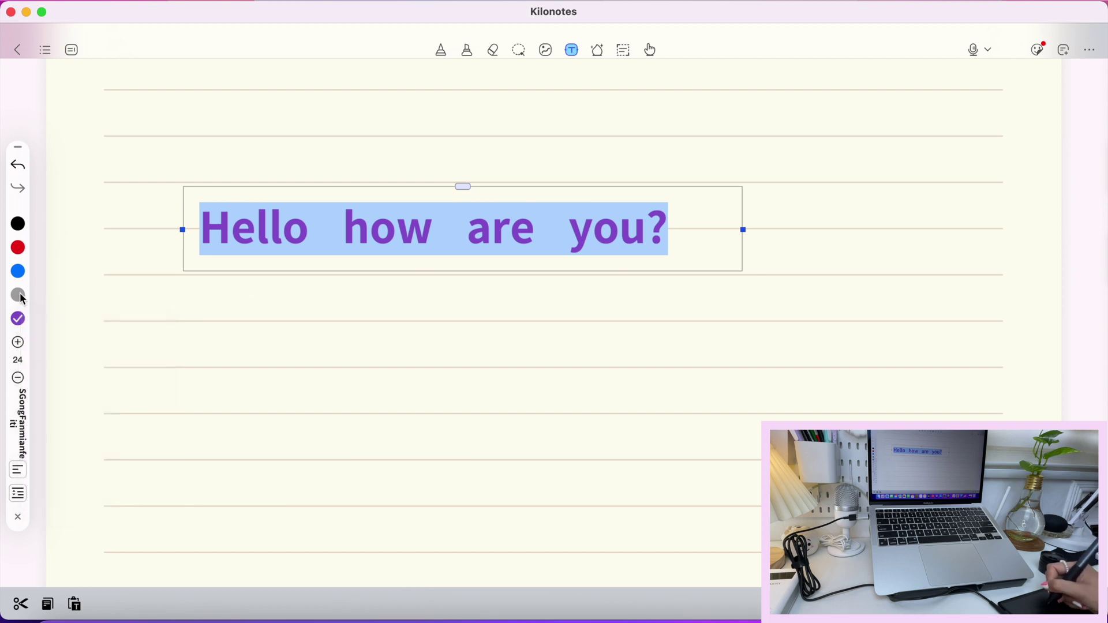
left_click(20, 295)
left_click(21, 273)
left_click(20, 269)
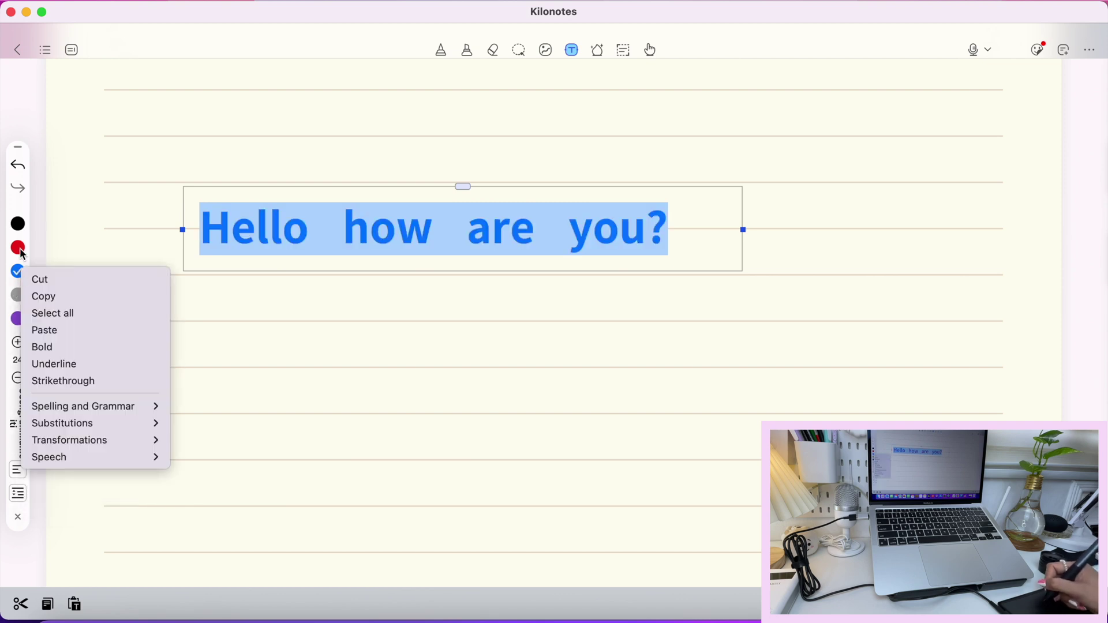
Set the colour of the "Hello how are you?" text to purple
left_click(18, 320)
left_click(18, 321)
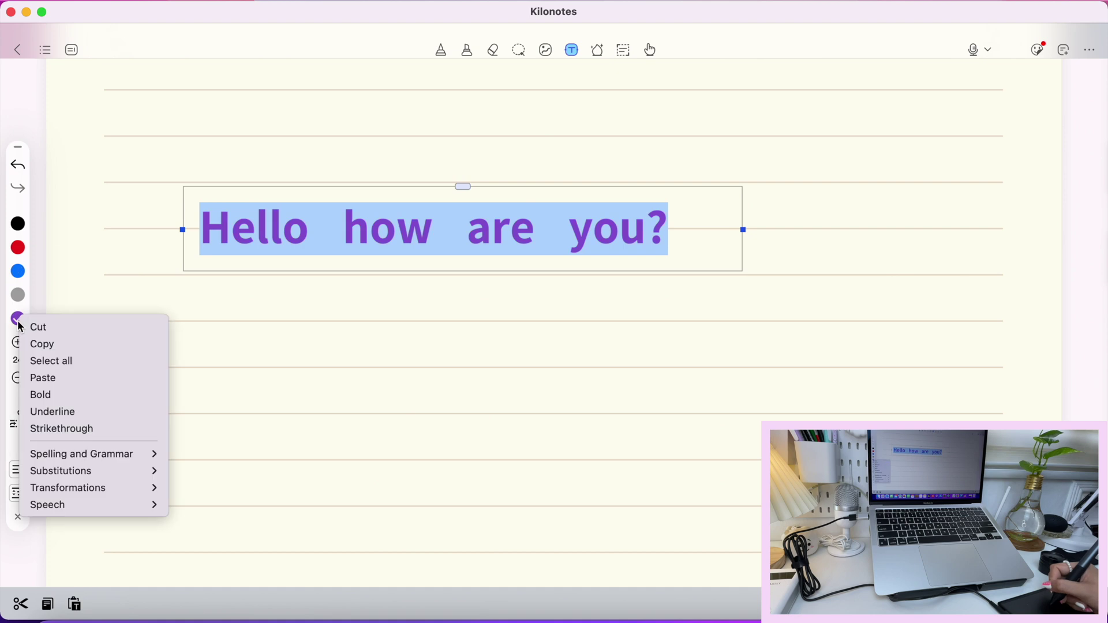
left_click(78, 231)
left_click(43, 264)
Move the text box up and left to the page's left margin, and widen it to the right end of the ruled lines
left_click_drag(465, 190, 379, 122)
left_click(390, 262)
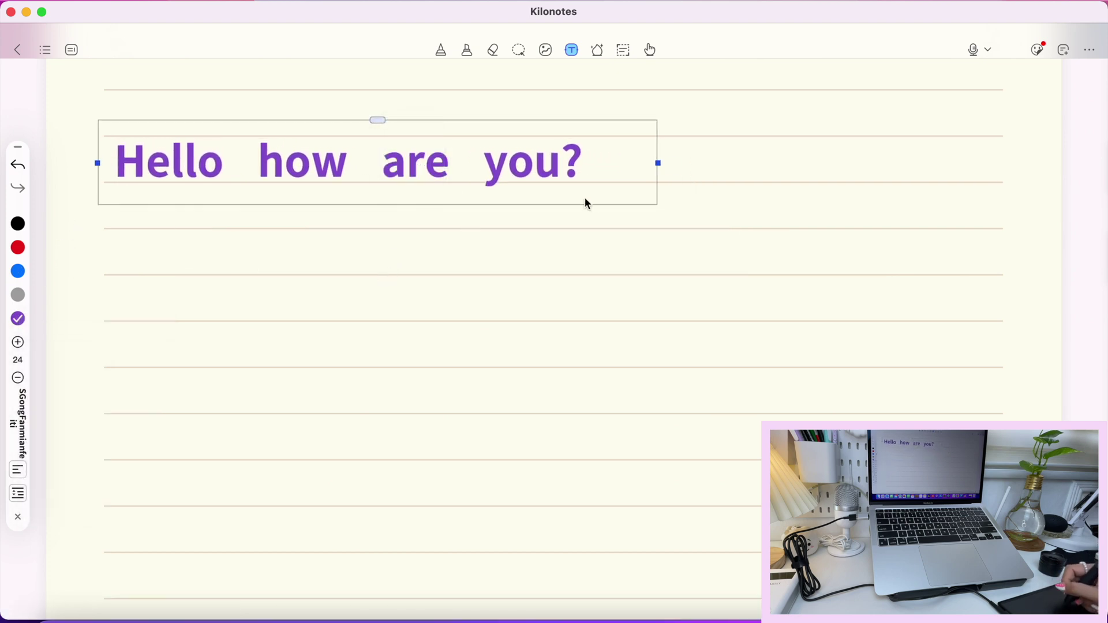
left_click_drag(659, 166, 999, 164)
Add a second line reading "what are you doing?" below "Hello how are you?" in the text box
left_click(665, 152)
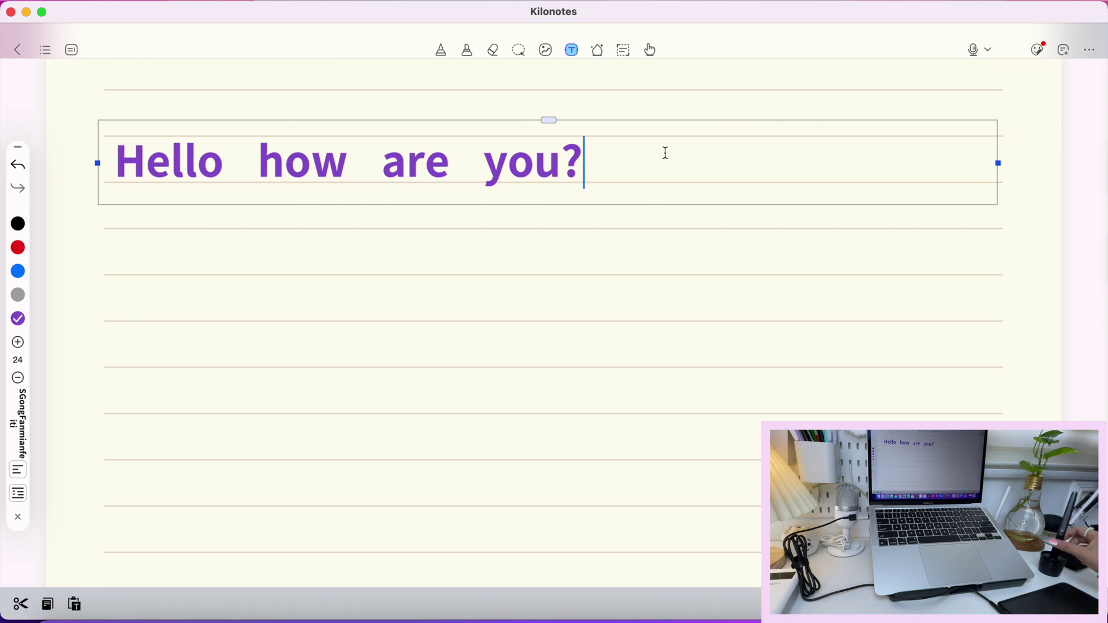
key("Return")
type("what")
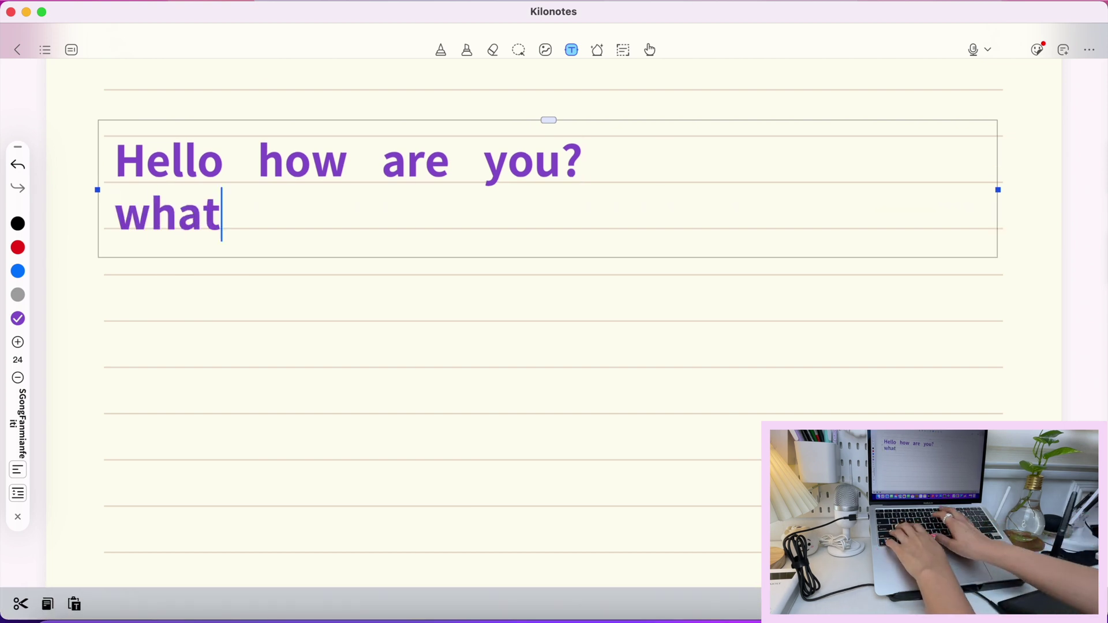
type(" are you doing?")
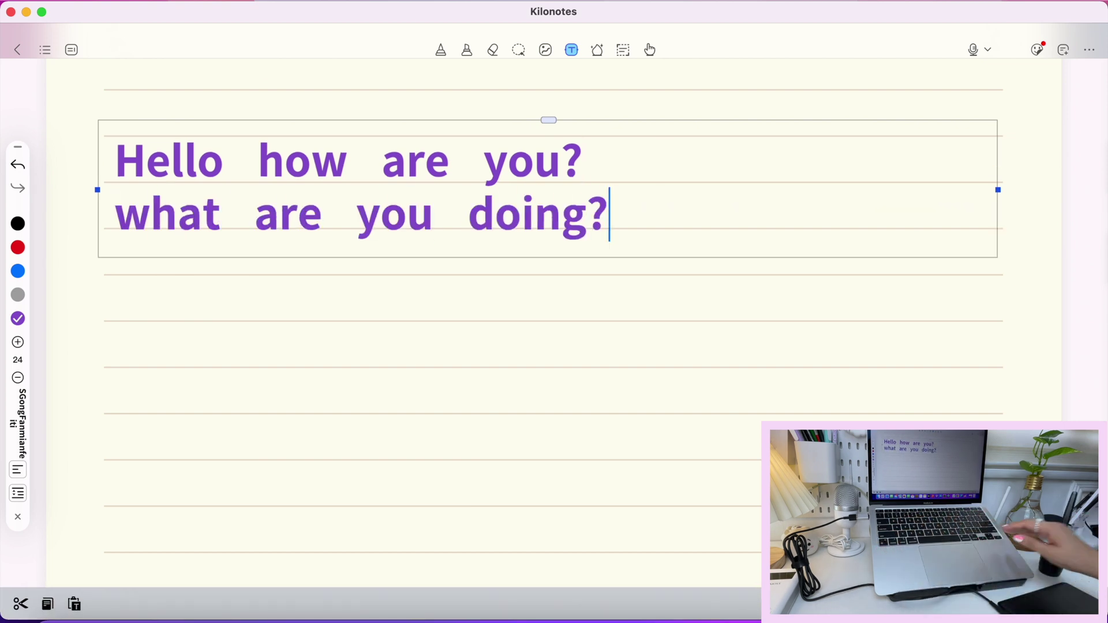
Try to select the word "doing?" at the end of the text box's second line
right_click(589, 212)
left_click(623, 218)
left_click(621, 217)
right_click(616, 214)
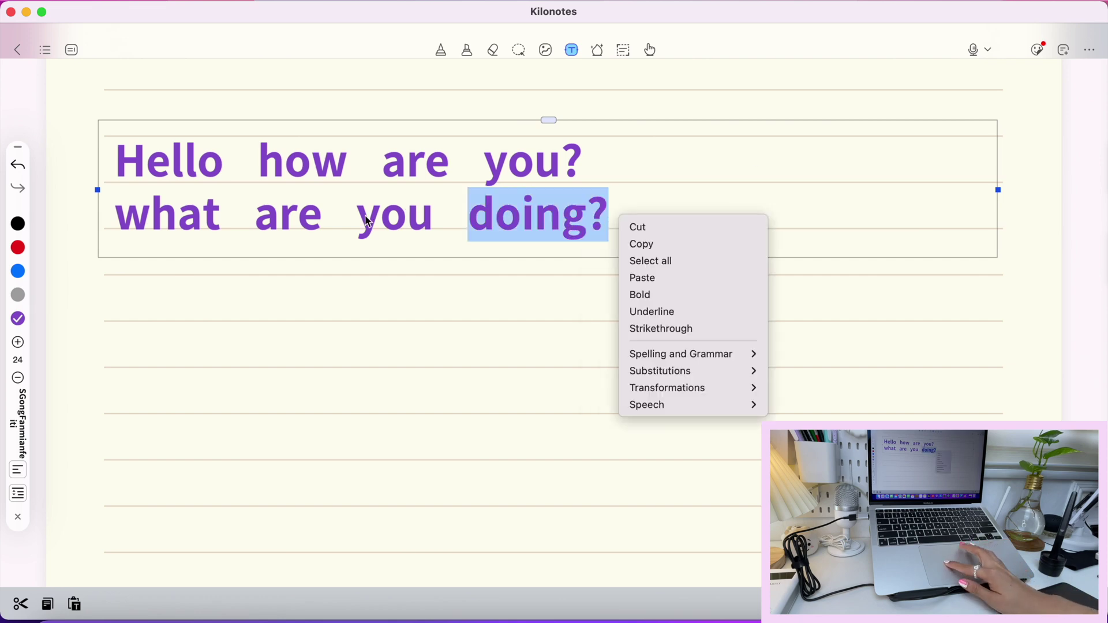
left_click(368, 221)
left_click(379, 218)
right_click(371, 218)
left_click(647, 205)
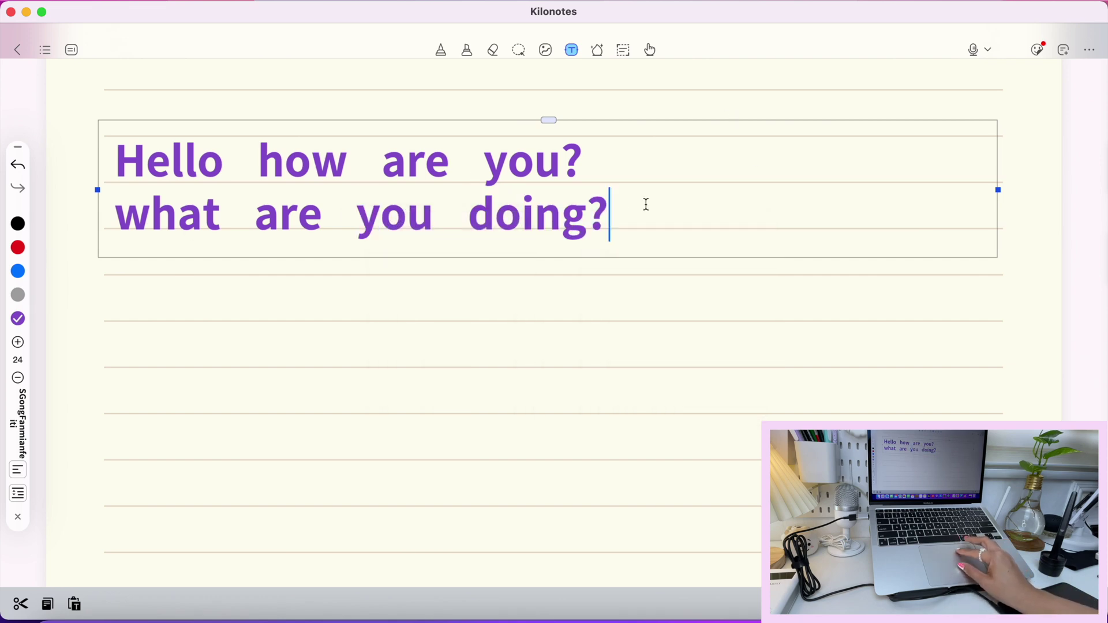
Try to extend a text selection backwards, character by character, from the end of the second line
right_click(616, 209)
left_click(177, 212)
right_click(635, 203)
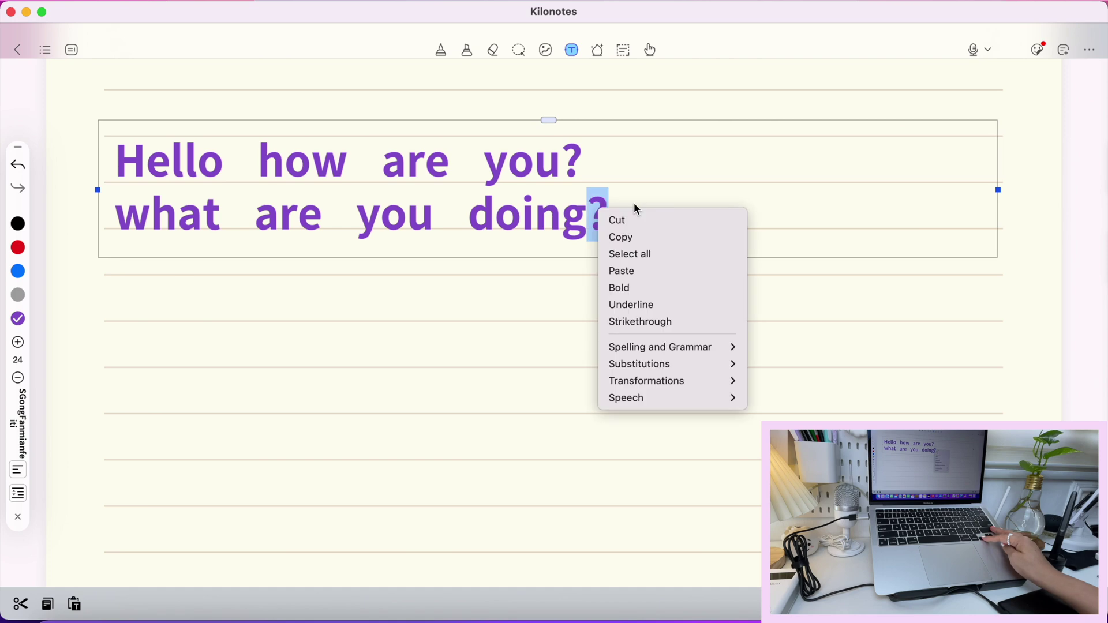
left_click(644, 181)
right_click(644, 182)
key("shift+Left")
key("shift+Left")
key("shift+Left")
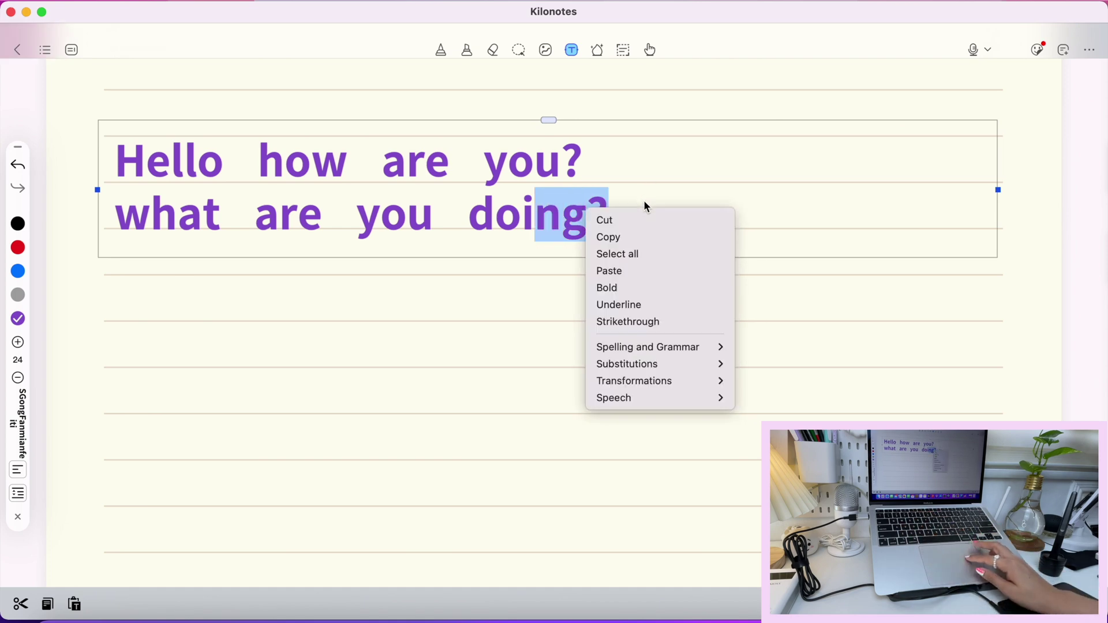
key("shift+Left")
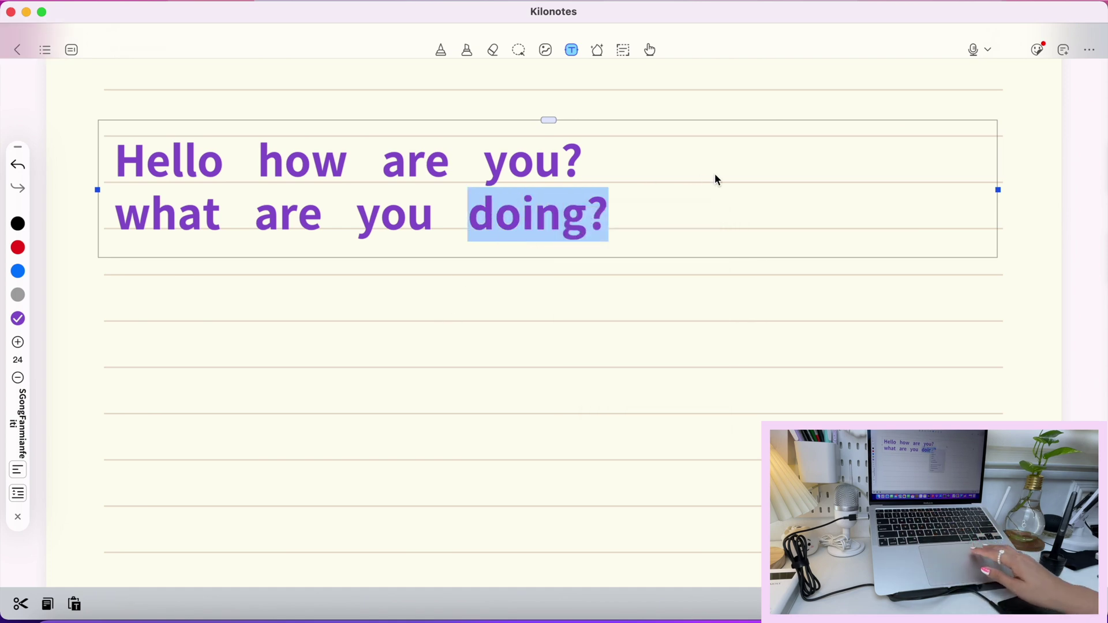
key("shift+Left")
left_click(737, 213)
key("shift+Left")
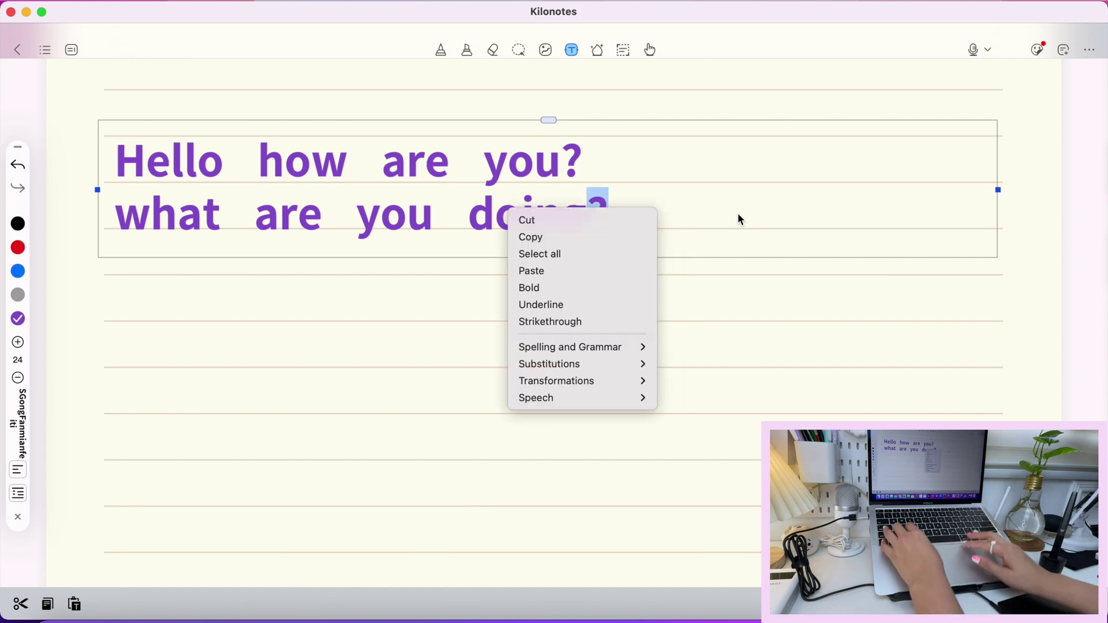
left_click(601, 434)
Add a third line reading "It's not that responsive in MacOS." below "what are you doing?" in the text box
key("Right")
key("Return")
type("It's not that respo")
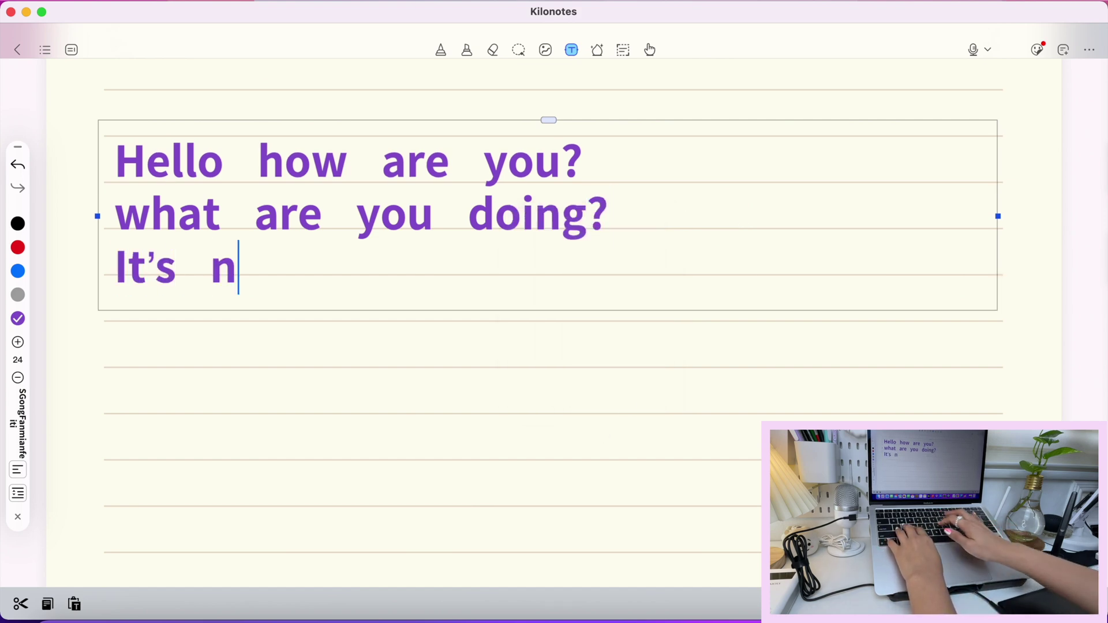
type("ns")
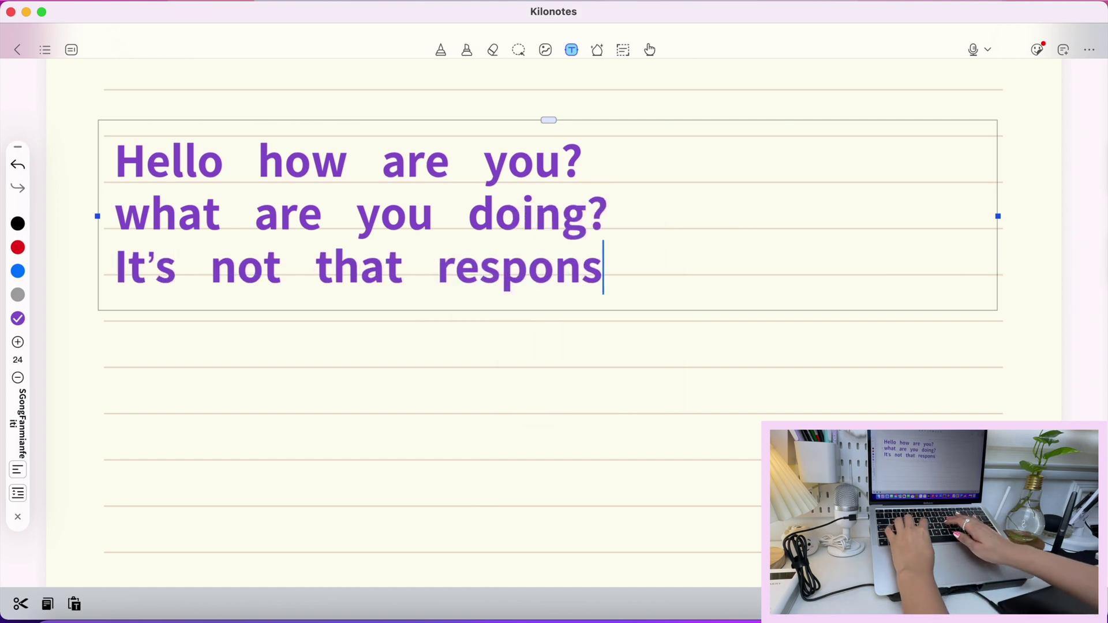
type("ive in Mac")
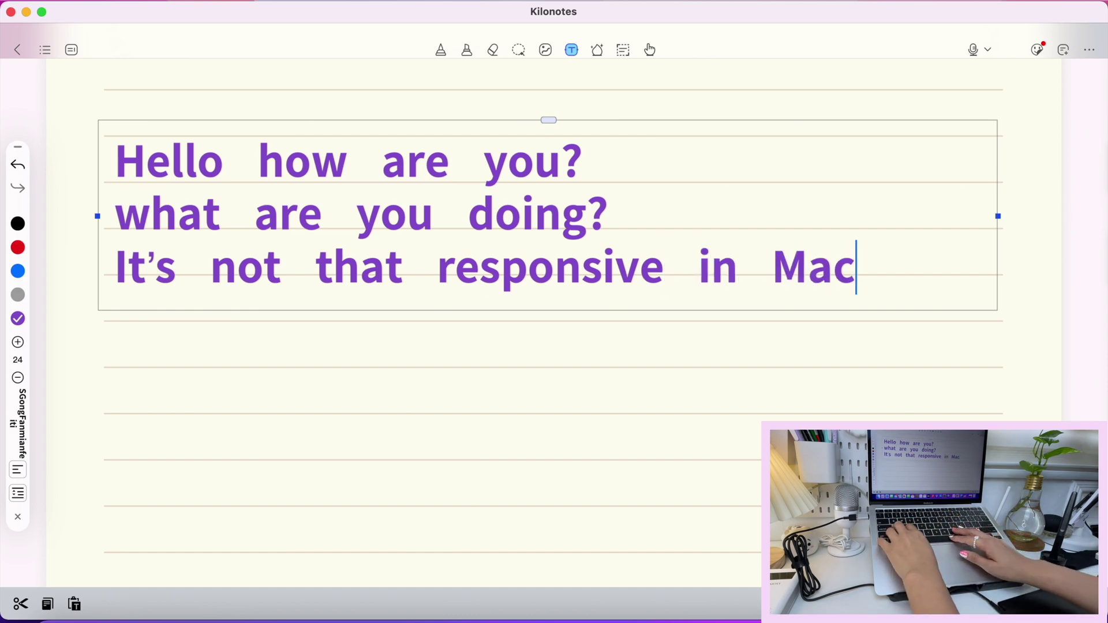
type("OS.")
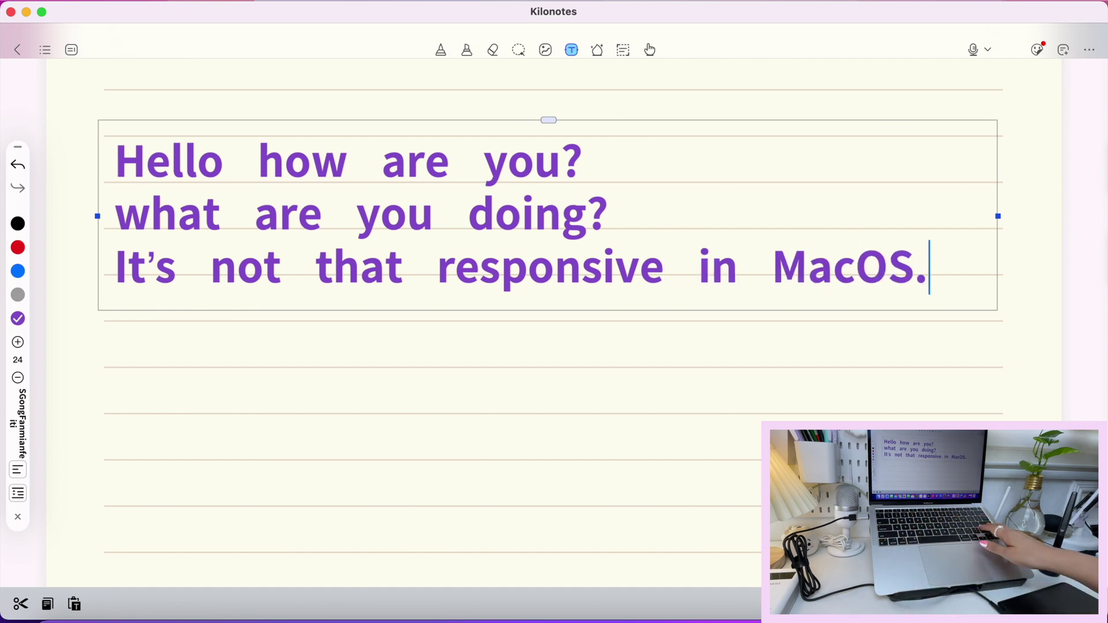
Set the font of all the text in the text box to Apple Chancery
key("super+a")
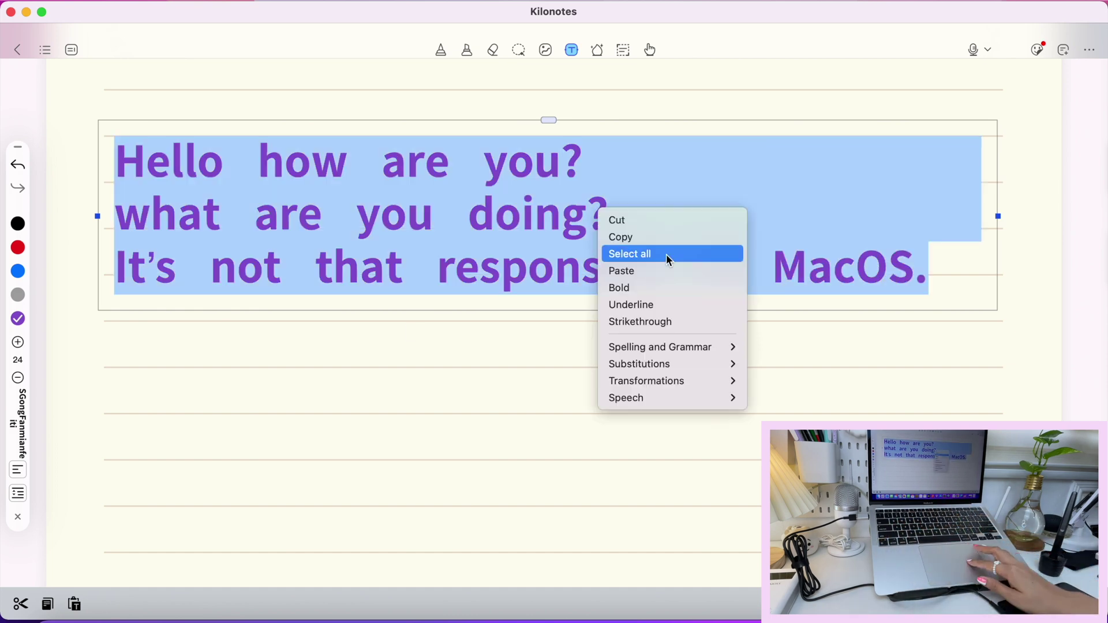
left_click(21, 432)
left_click(24, 427)
scroll(62, 441, "down", 10)
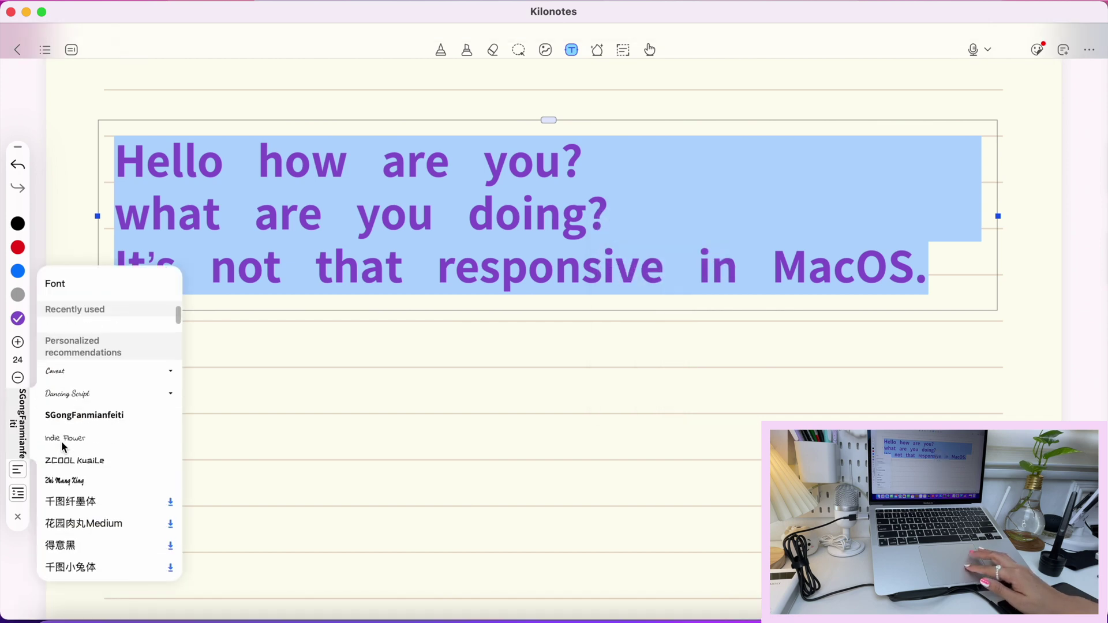
scroll(79, 496, "down", 5)
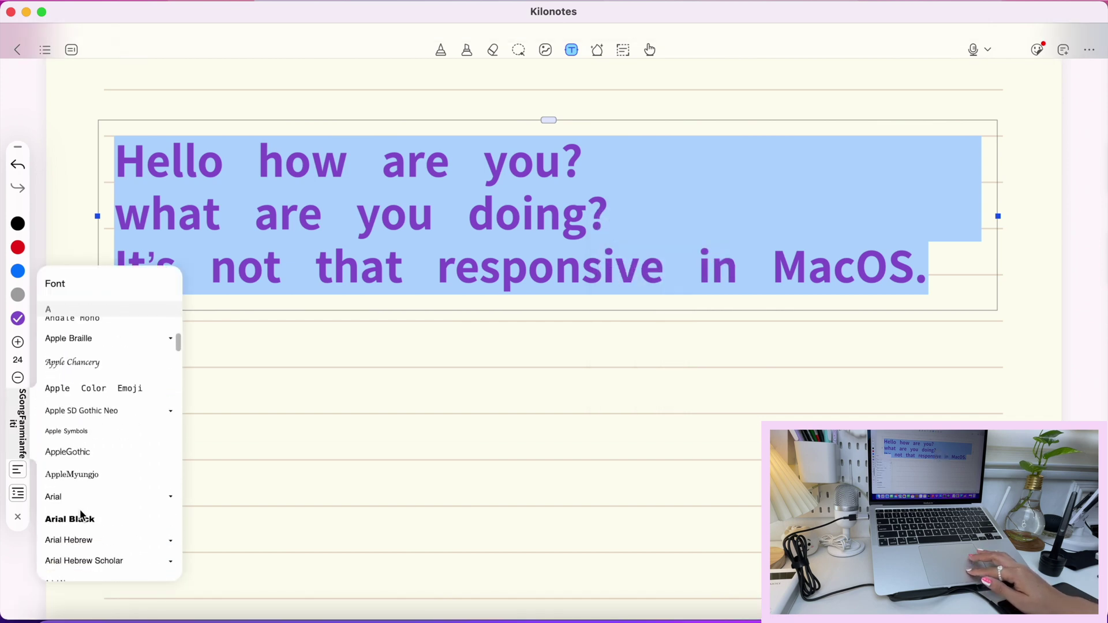
left_click(93, 363)
left_click(133, 385)
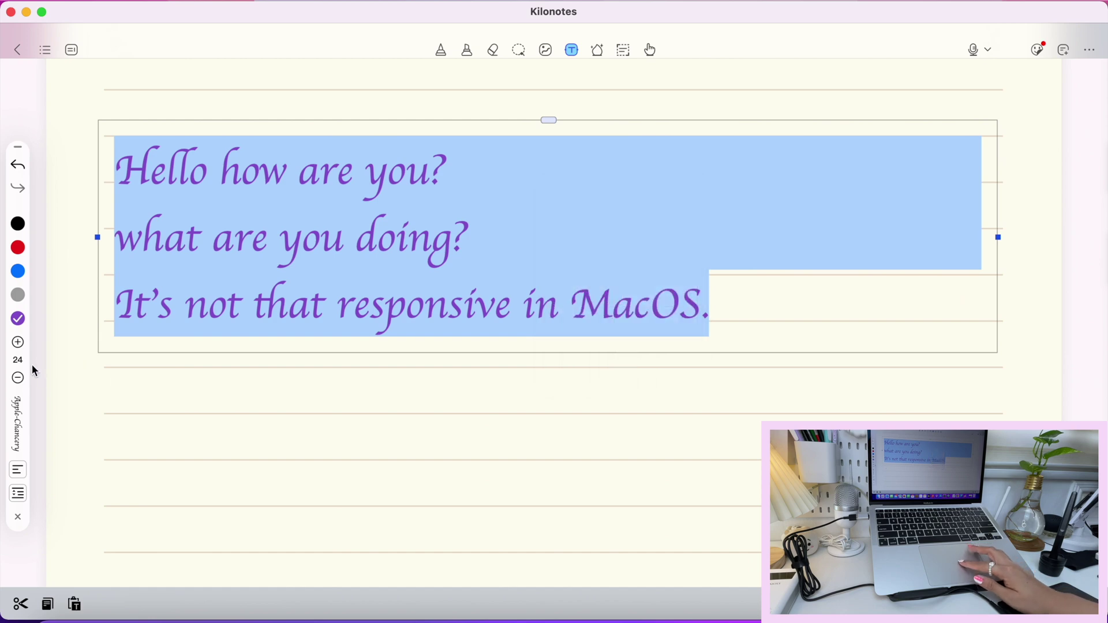
Increase the size of the selected three lines of text to 31
left_click(18, 343)
left_click(18, 342)
left_click(18, 343)
left_click(18, 342)
left_click(18, 342)
left_click(18, 343)
left_click(18, 343)
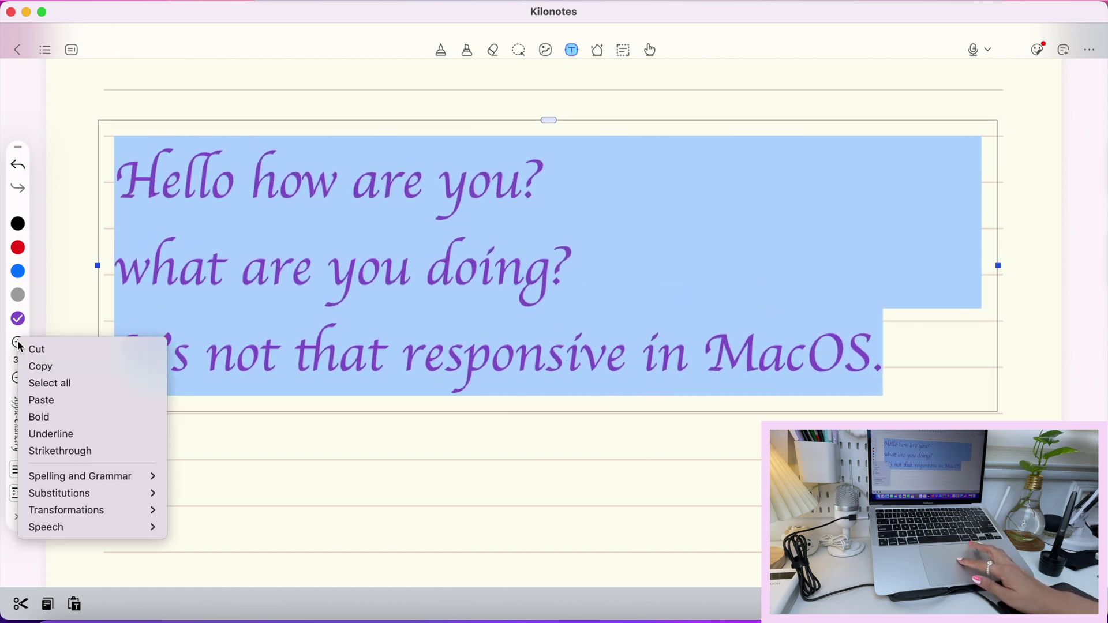
Try right alignment on the three lines of text, centre them, and deselect the text box
left_click(12, 479)
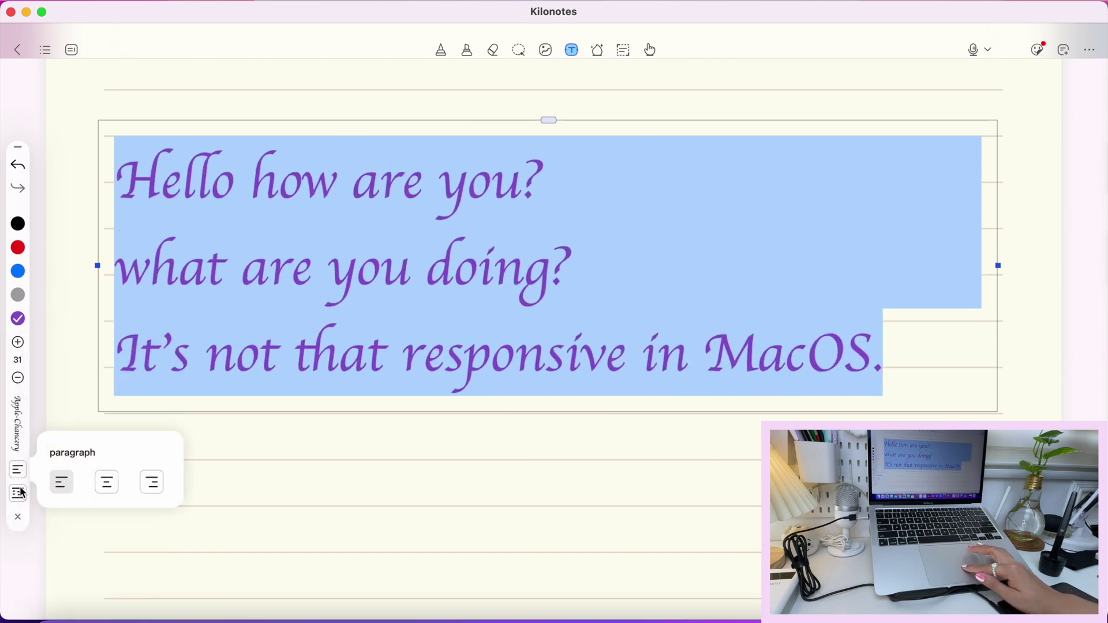
left_click(105, 486)
left_click(159, 488)
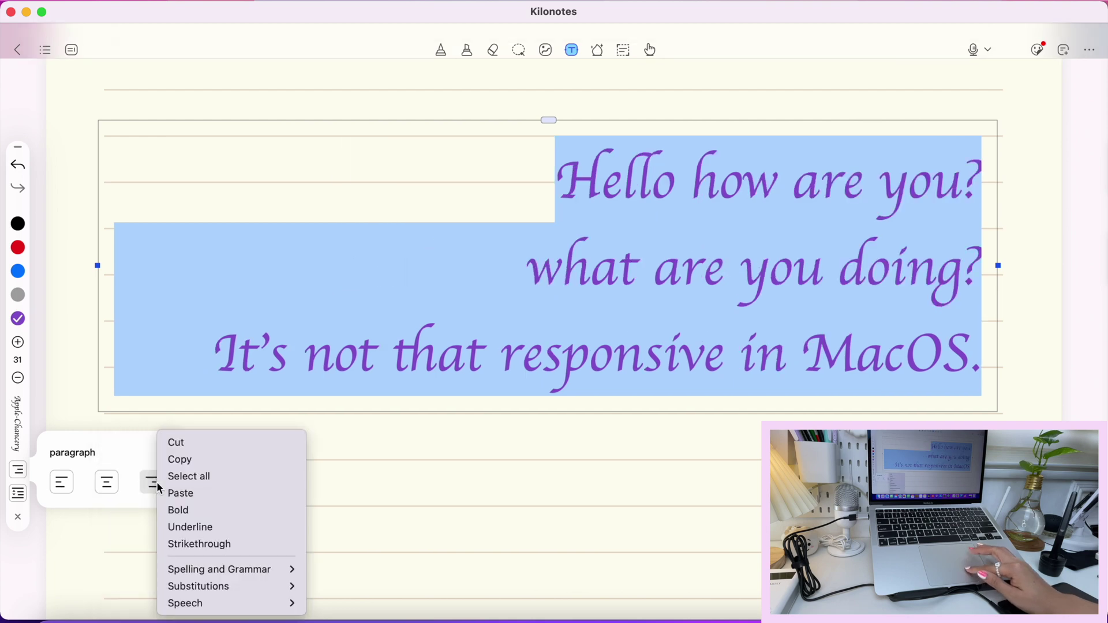
left_click(107, 482)
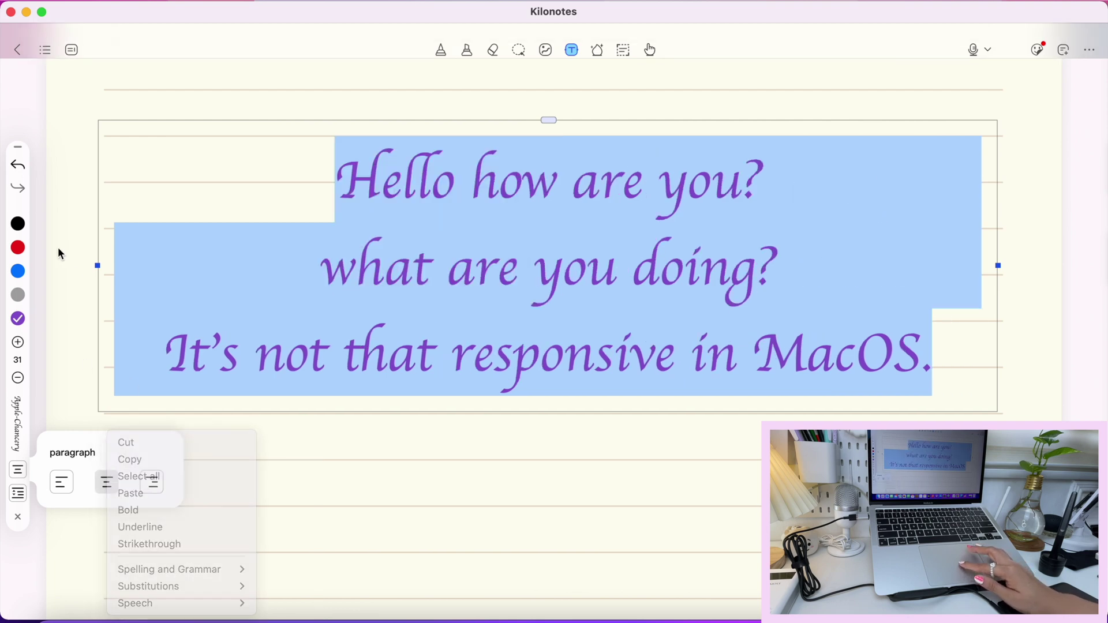
left_click(699, 125)
Try to use the decorative pattern tool on the page above the text, and dismiss the membership offer
left_click(599, 51)
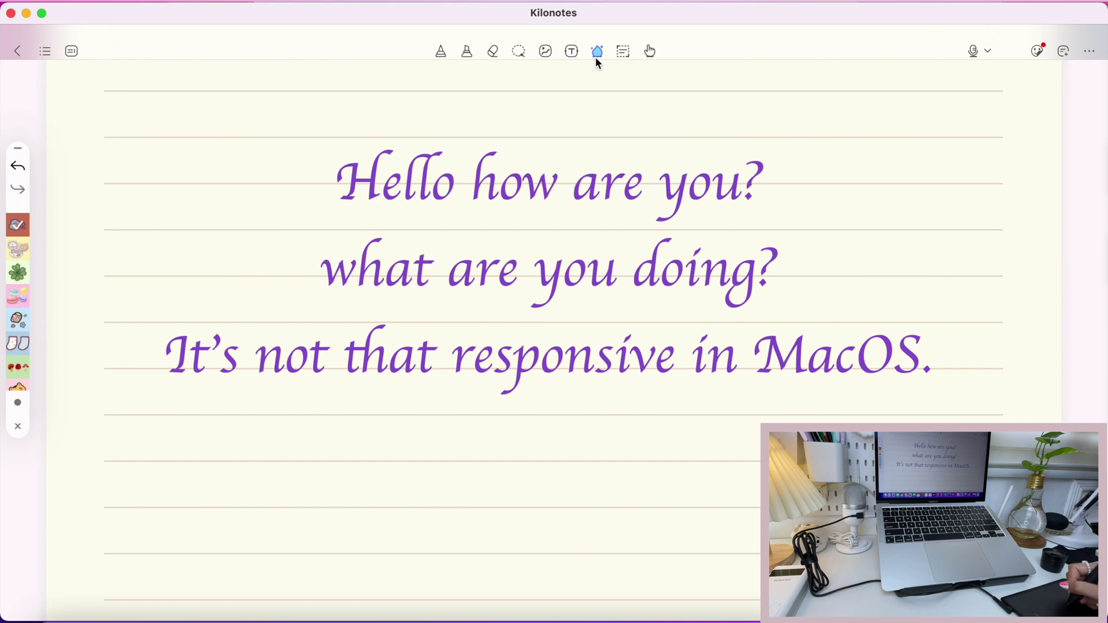
left_click(589, 111)
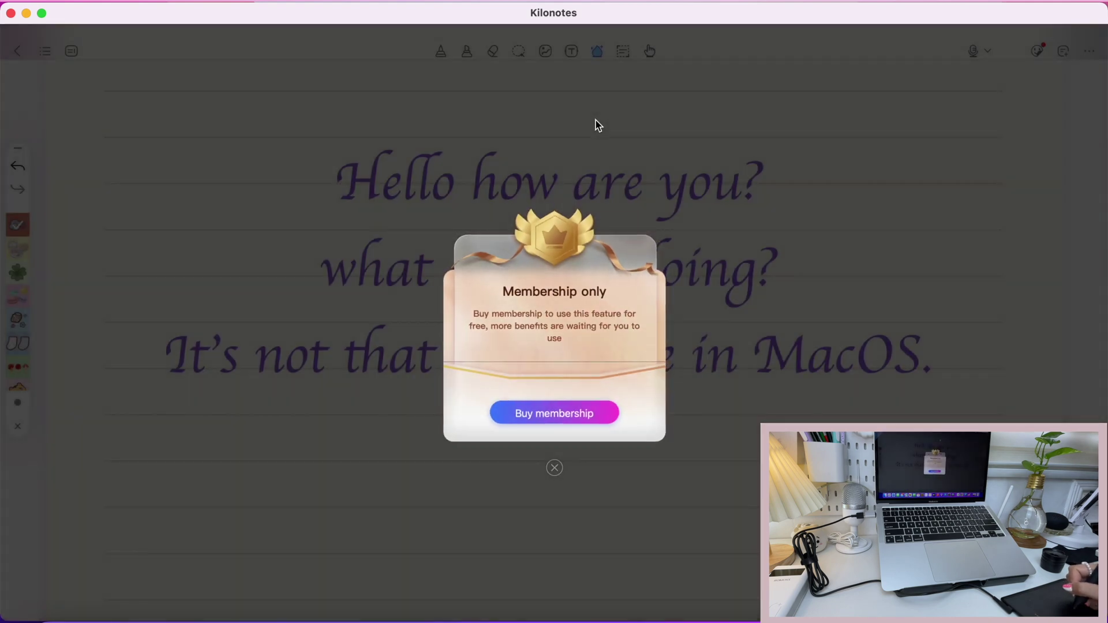
left_click(560, 474)
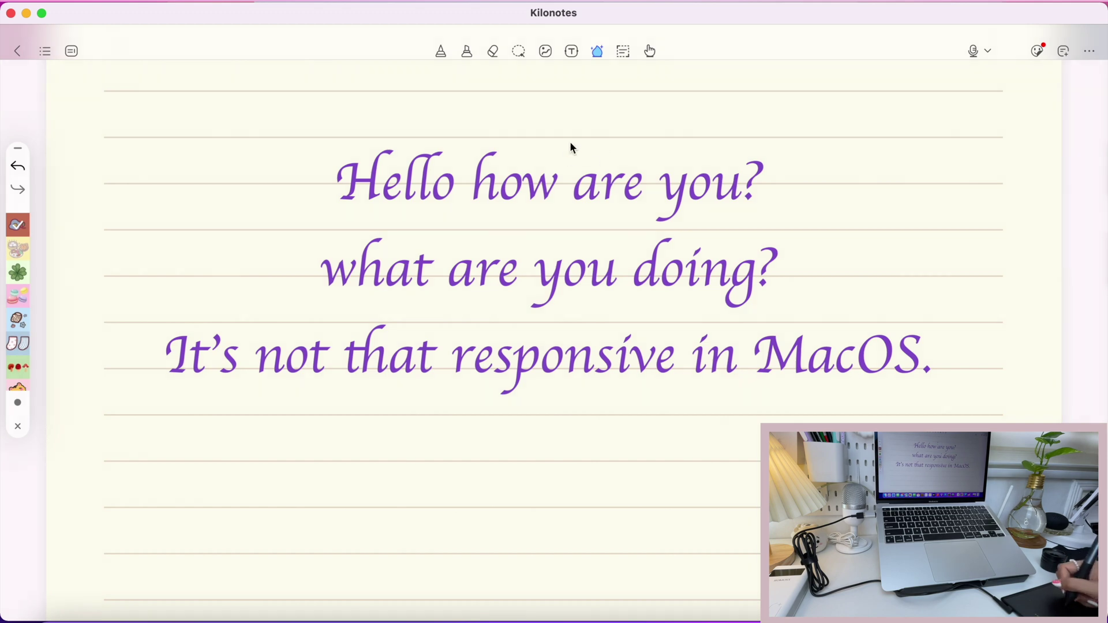
Extract the "Hello how are you?" line as a card by framing it, and acknowledge the hint
left_click(629, 57)
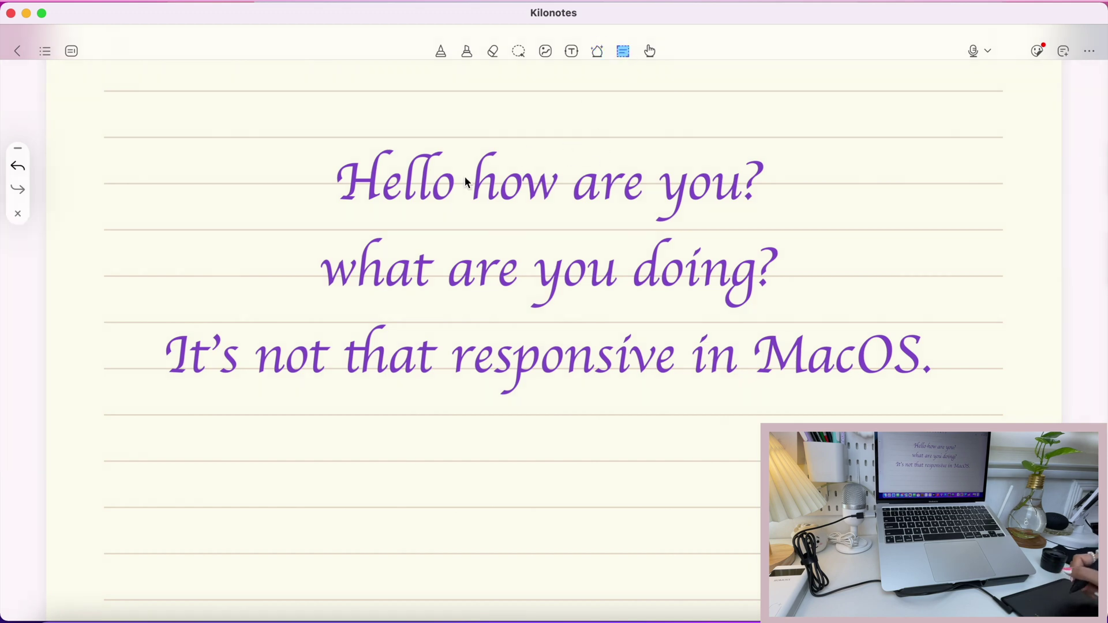
left_click_drag(332, 137, 789, 231)
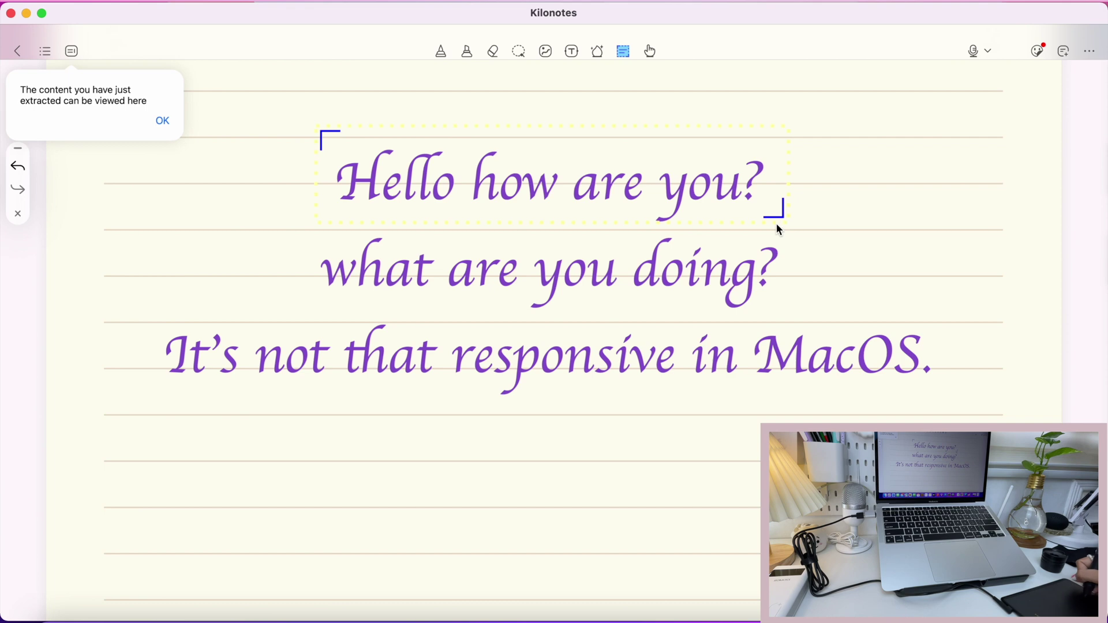
left_click(160, 121)
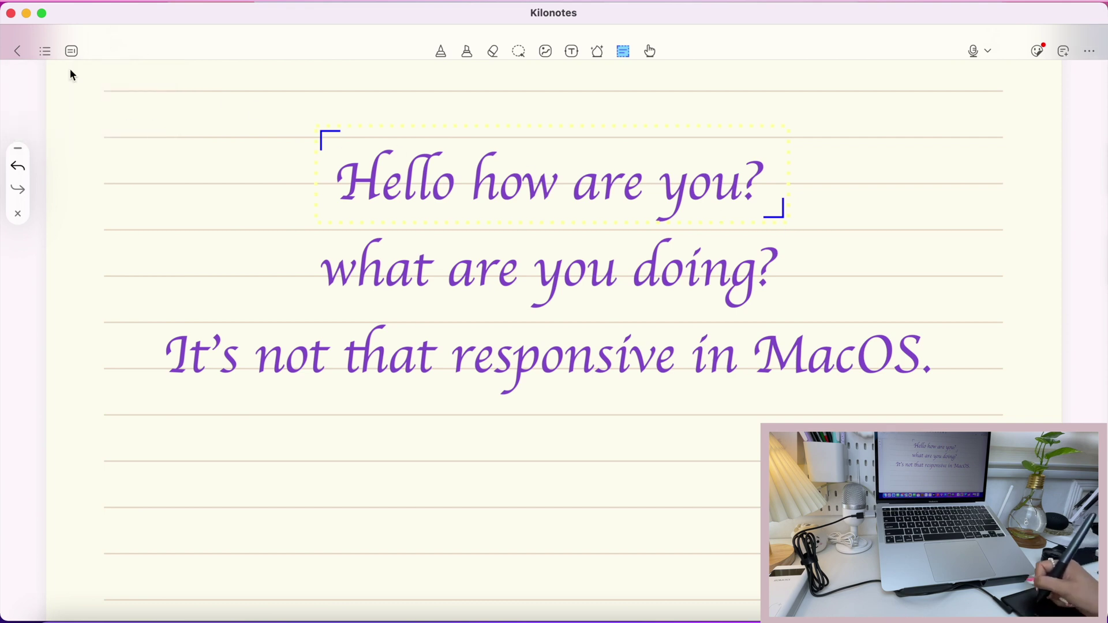
View the yellow extracted cards under all labels, close the card list and return to the notebook library
left_click(72, 51)
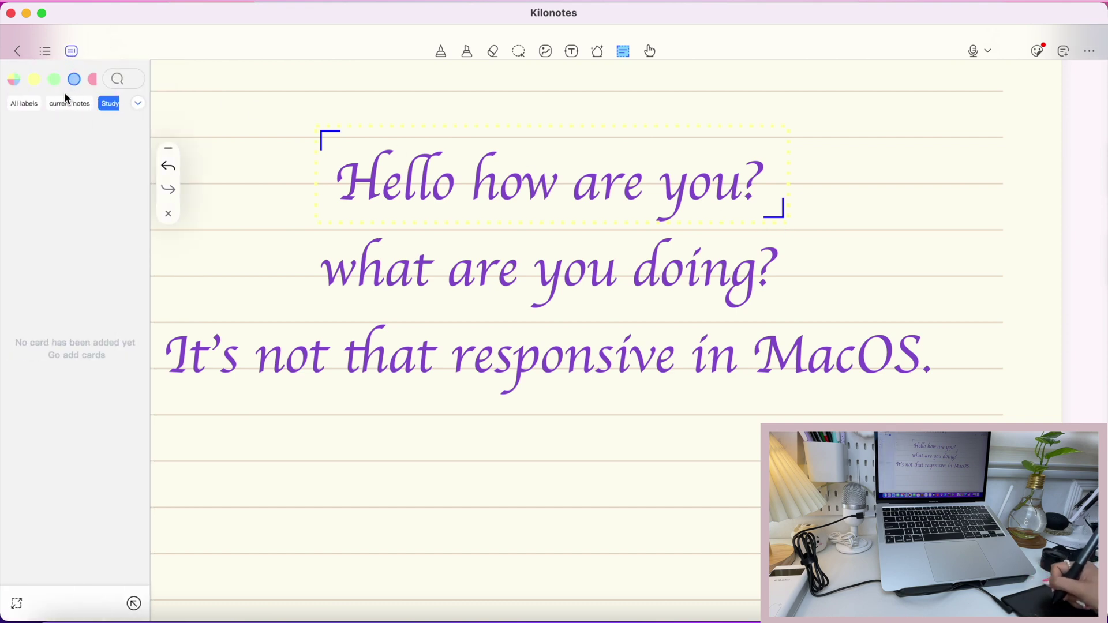
left_click(31, 104)
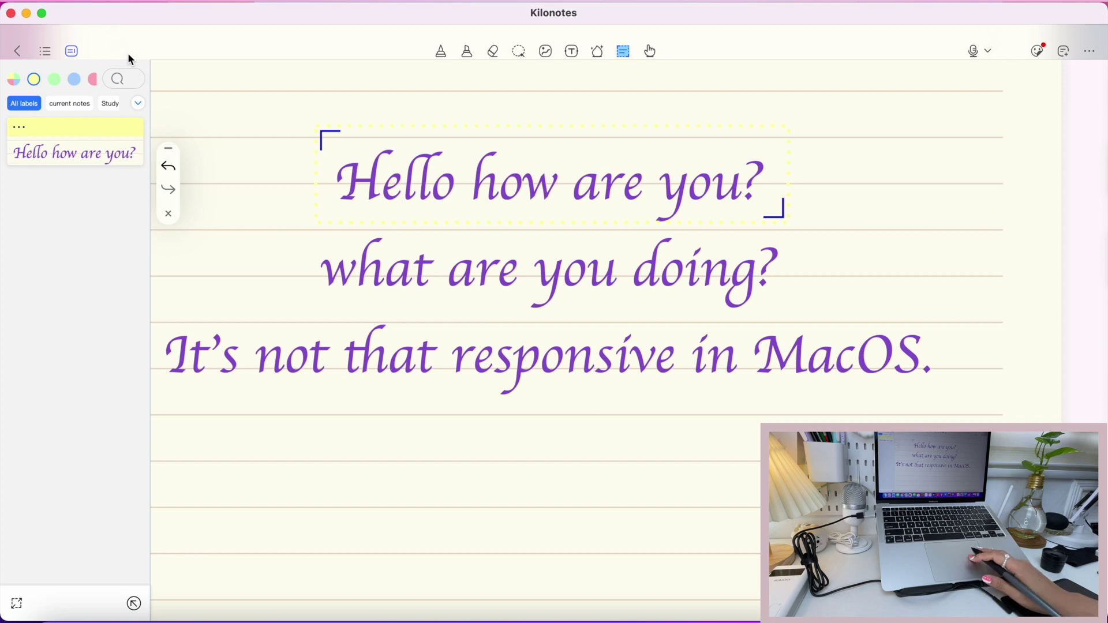
left_click(74, 51)
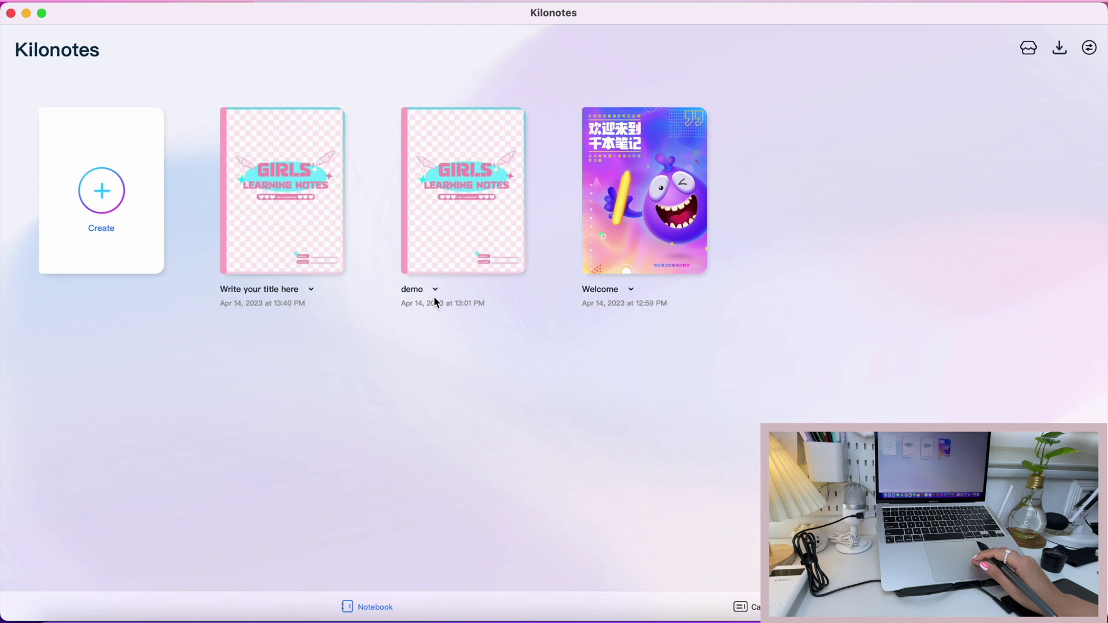
Try to delete the "demo" notebook from the library
left_click(434, 292)
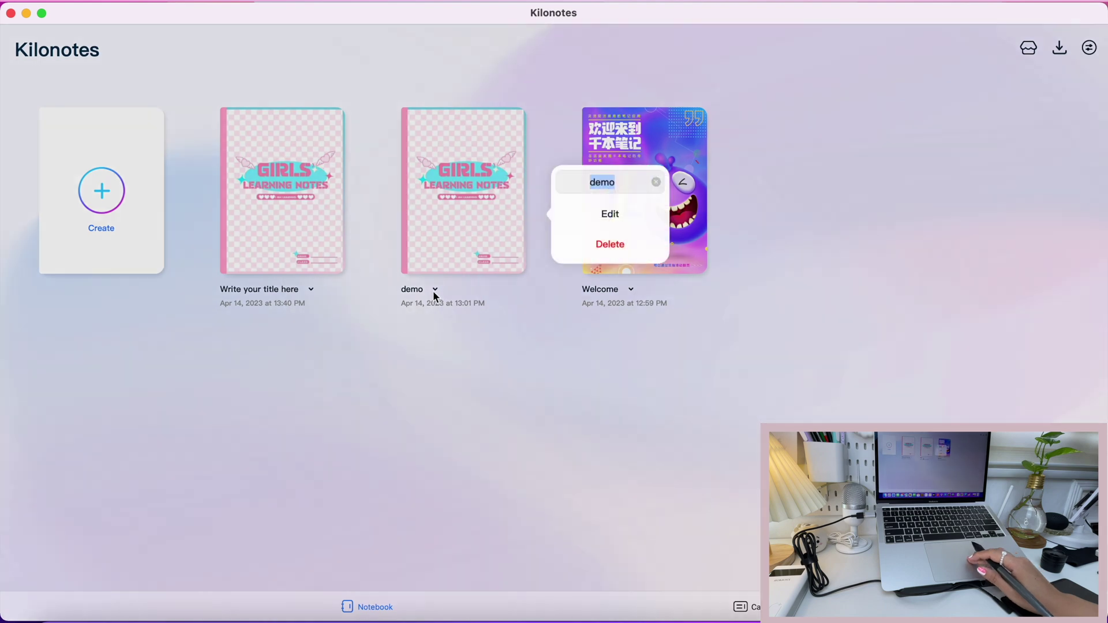
left_click(625, 247)
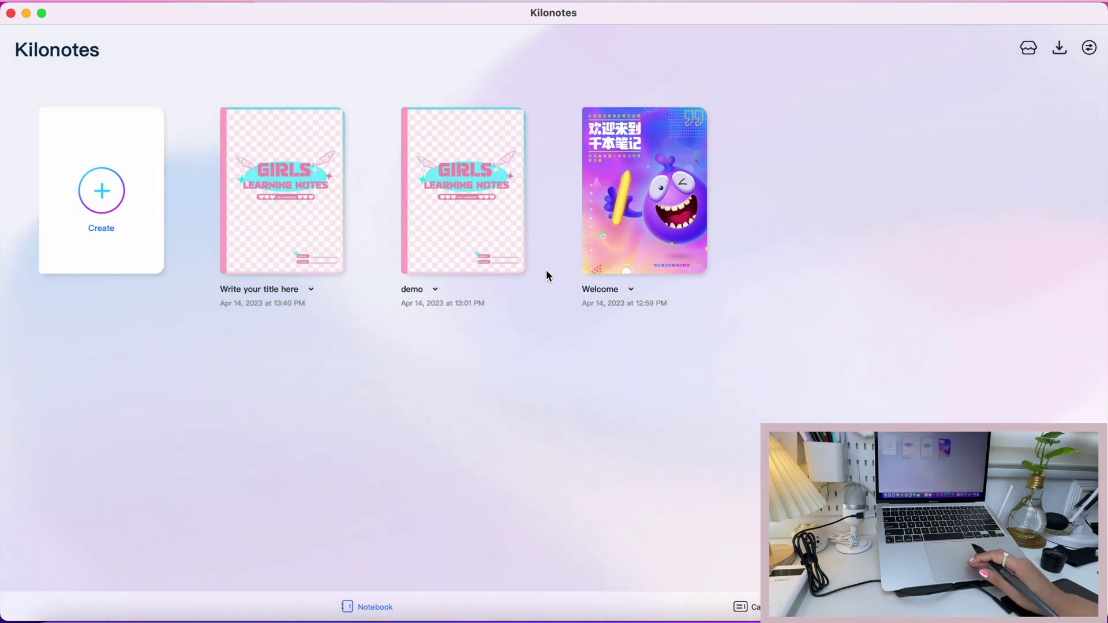
left_click(435, 291)
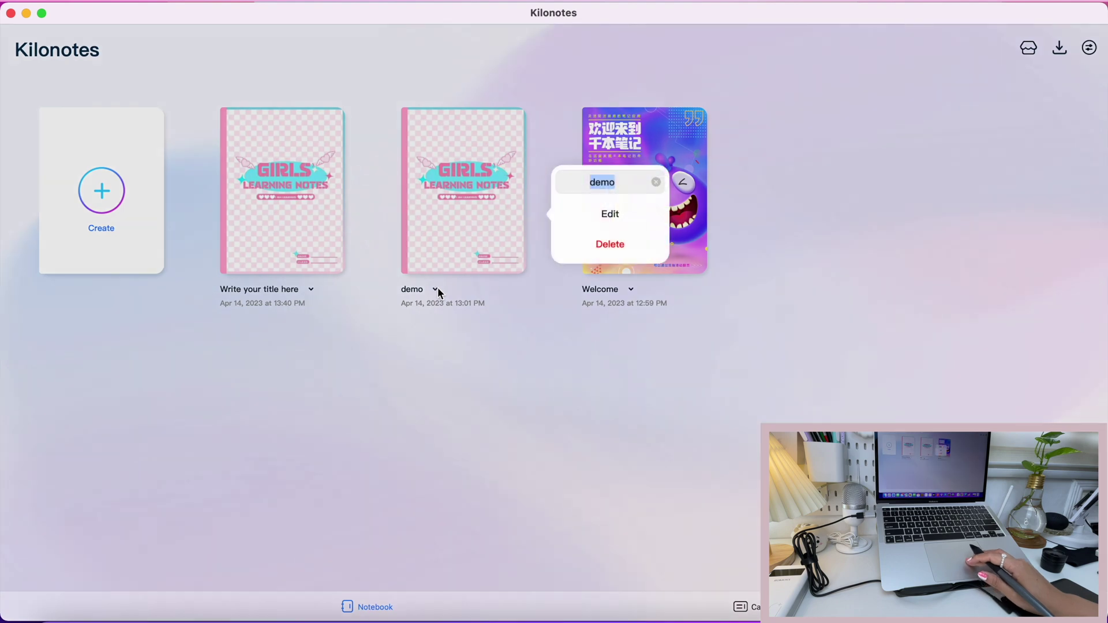
left_click(611, 244)
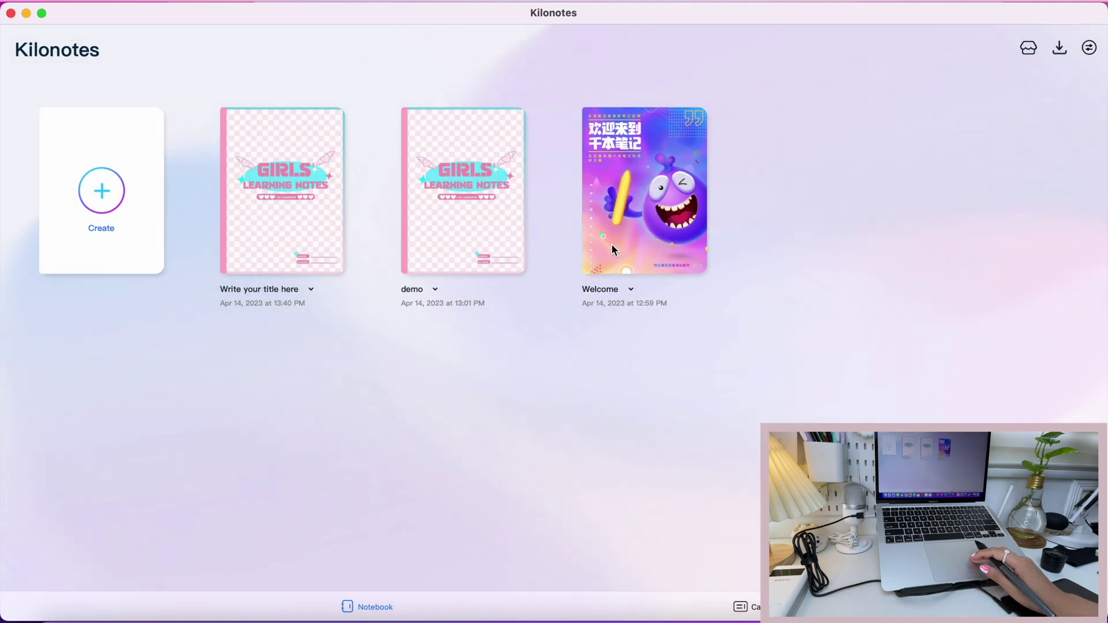
Import PCR.pdf from the Downloads folder as a notebook and turn to its second page
left_click(1061, 51)
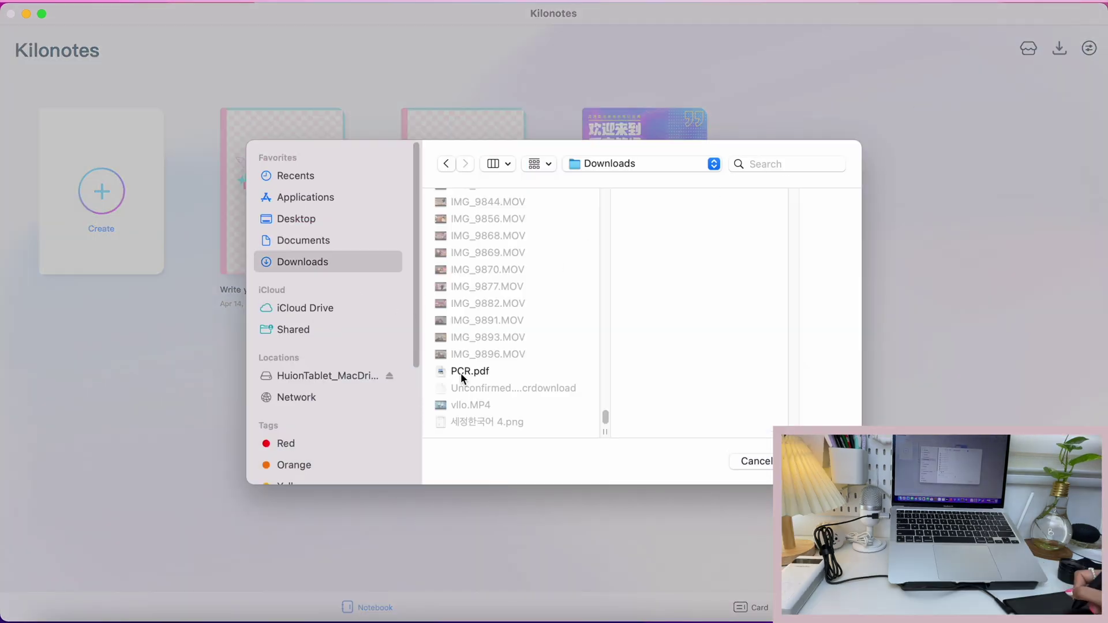
left_click(461, 373)
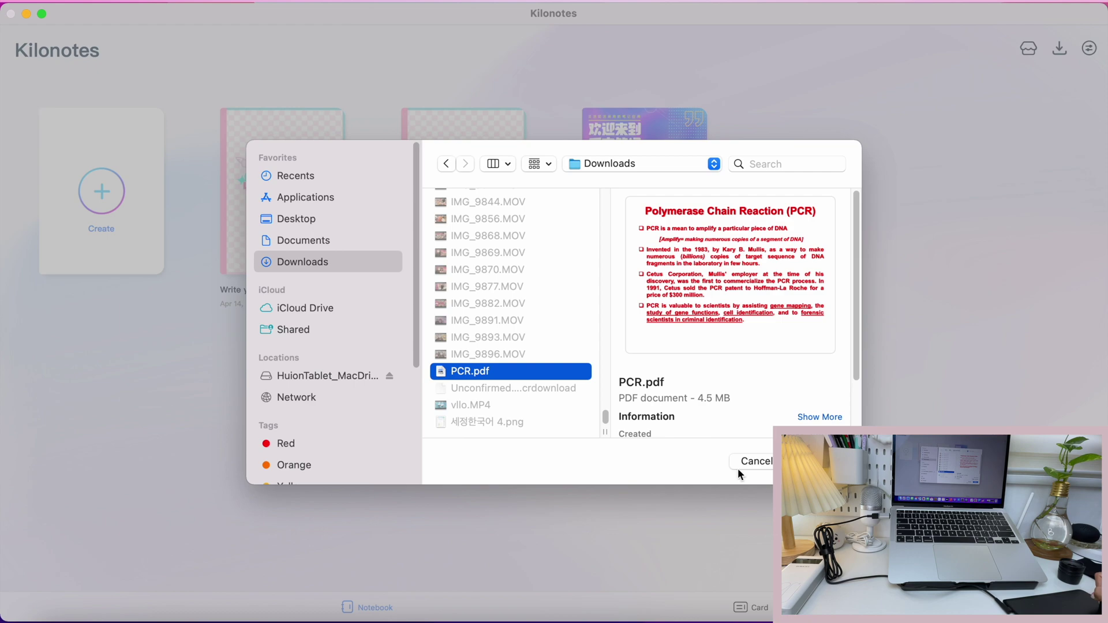
key("Return")
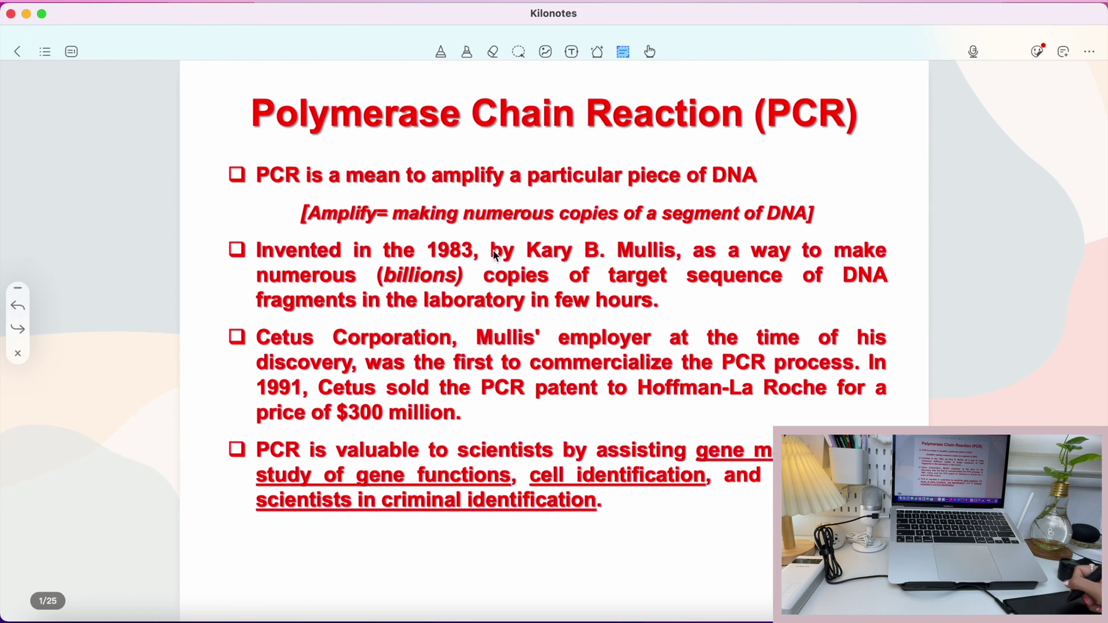
left_click_drag(725, 417, 717, 327)
scroll(735, 297, "right", 10)
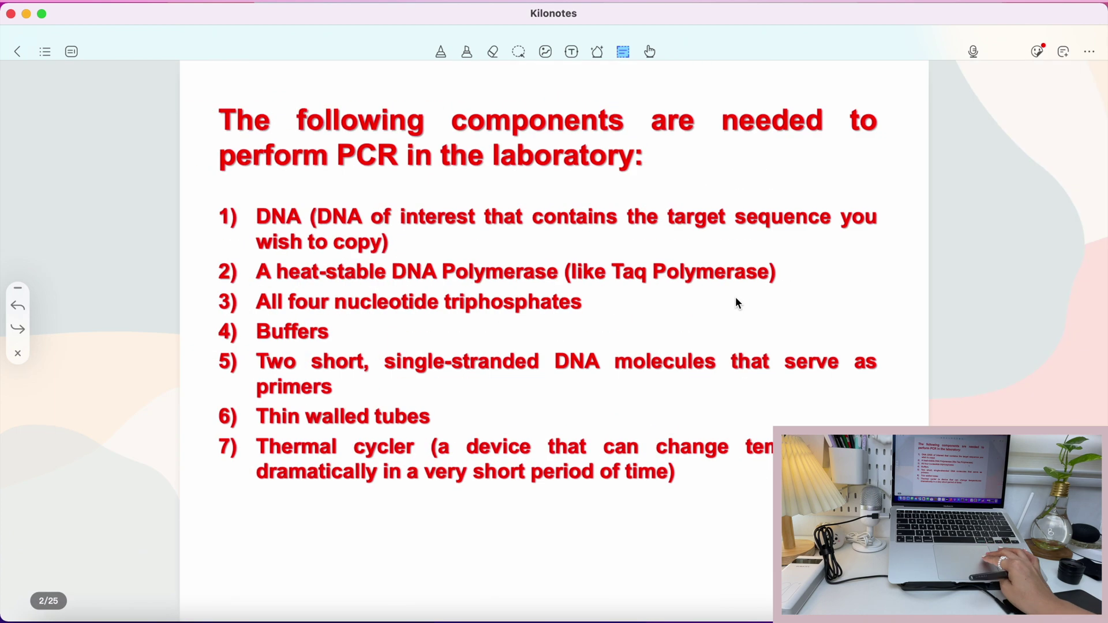
Return to the first page and highlight the "Polymerase Chain Reaction (PCR)" title in yellow
scroll(735, 297, "left", 3)
left_click(467, 53)
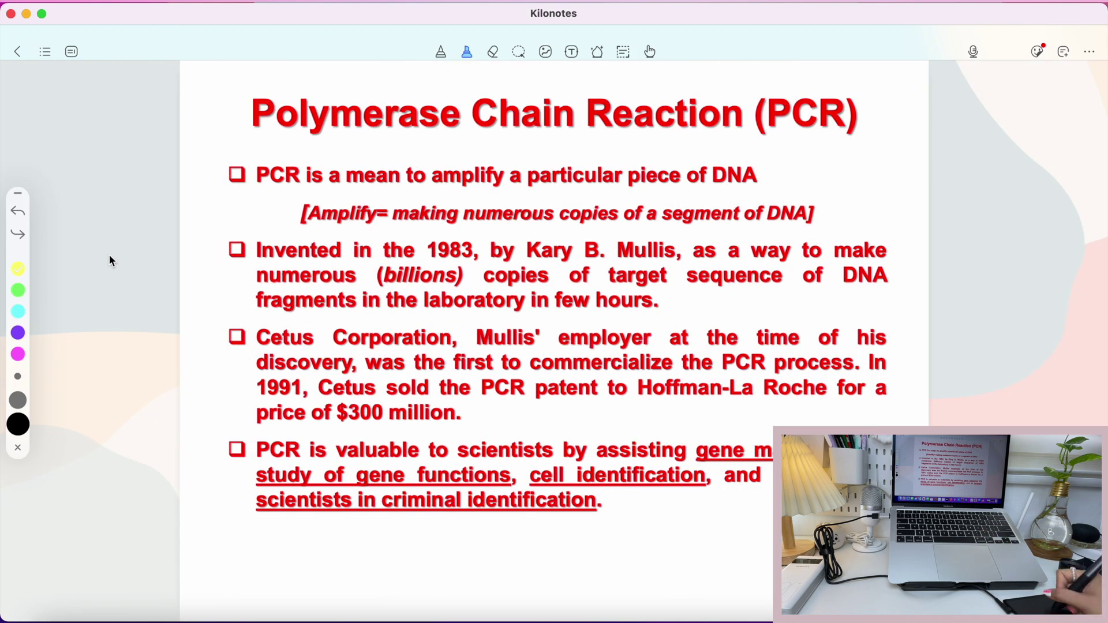
left_click(22, 270)
left_click(274, 112)
left_click_drag(252, 113, 756, 133)
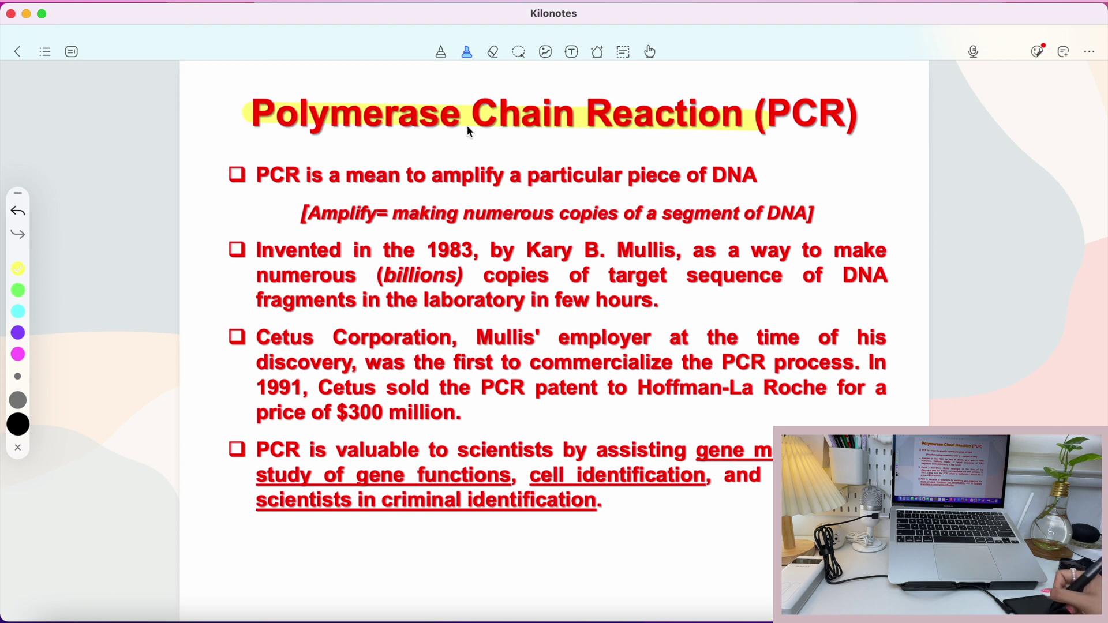
Handwrite "annotate here" in purple pen just below the PCR title
left_click(441, 52)
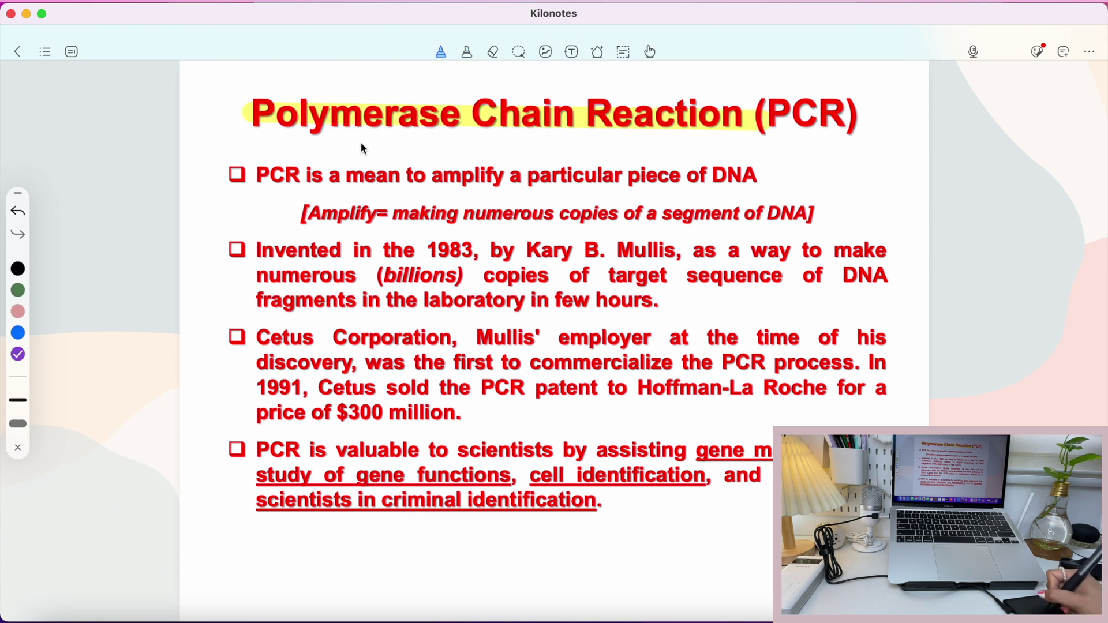
left_click_drag(351, 151, 439, 157)
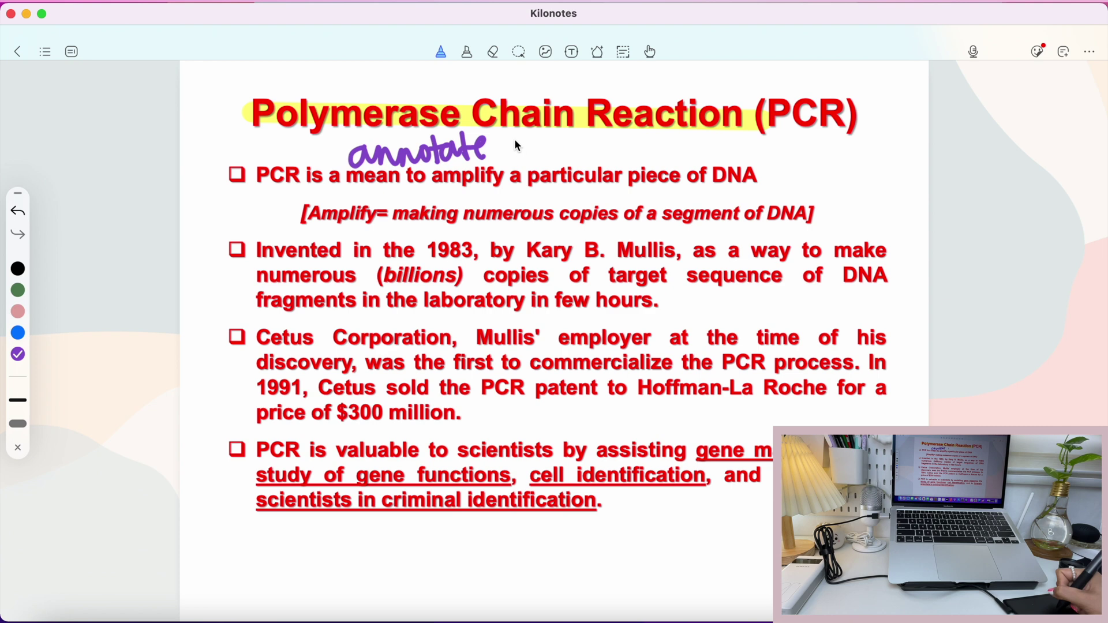
left_click_drag(518, 132, 569, 147)
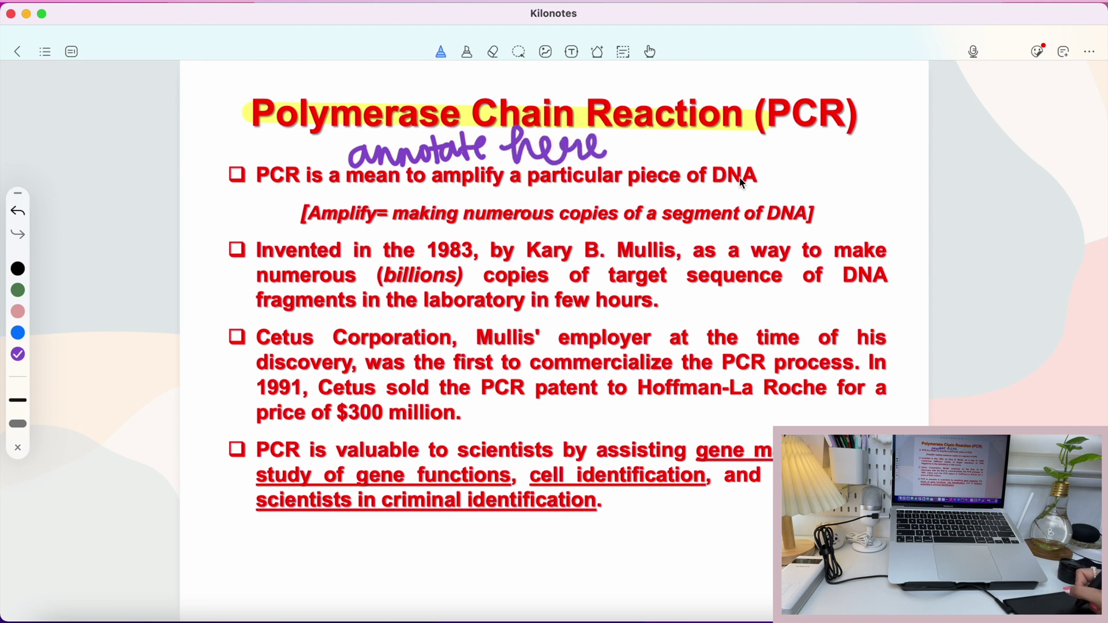
Extract the first bullet about amplifying DNA, with its bracketed "Amplify" note, as a card by framing it
left_click(624, 52)
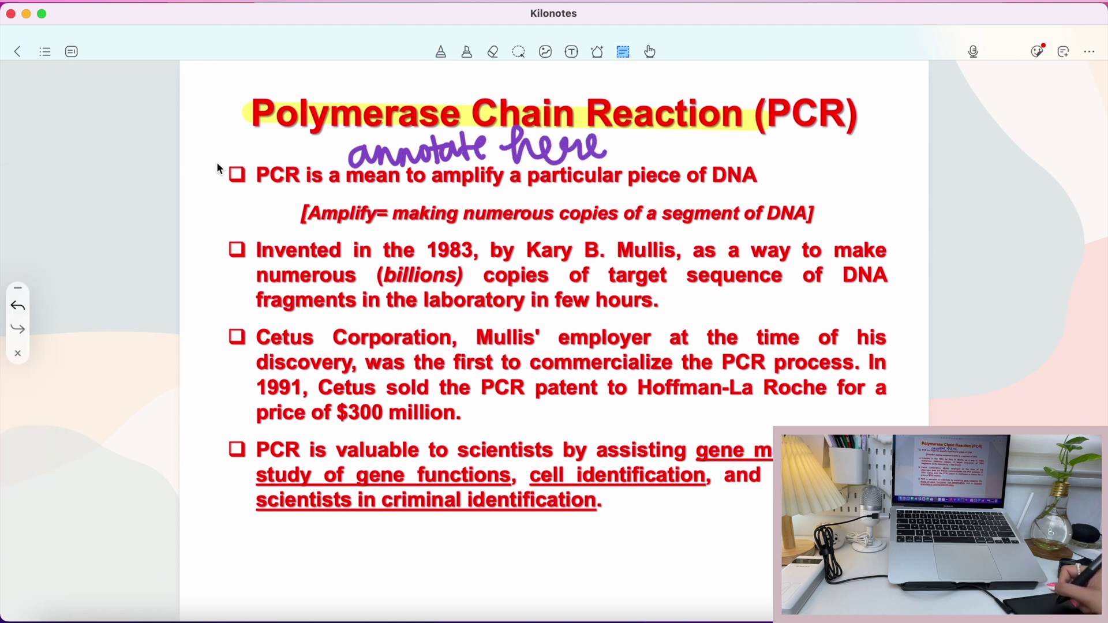
left_click_drag(219, 157, 824, 243)
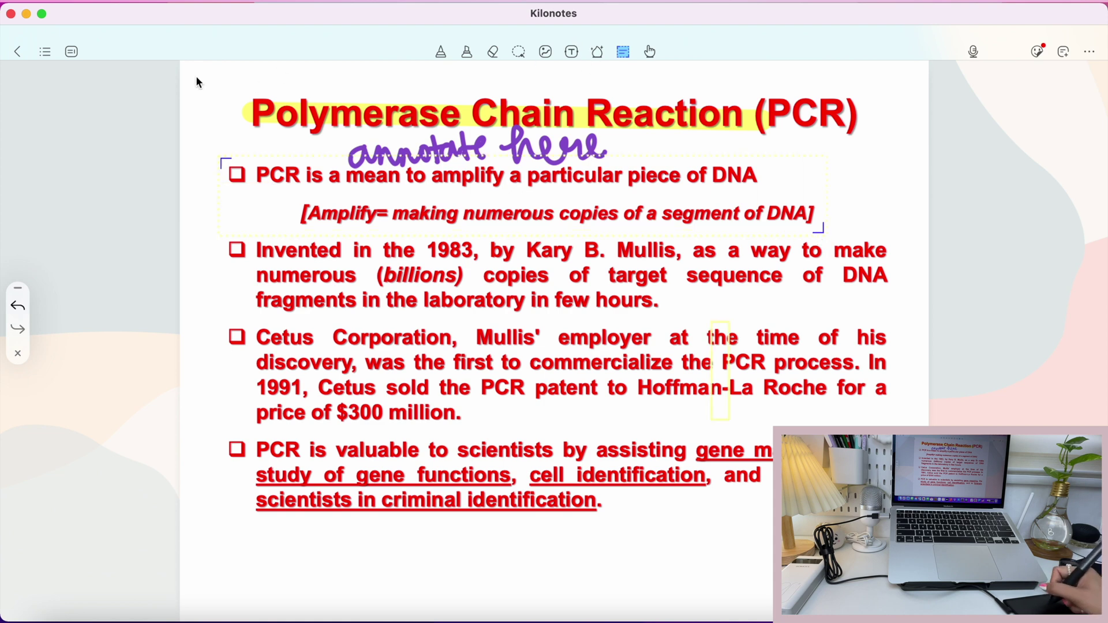
On page 11, lasso the double-stranded DNA helix, turn the selection into a picture and copy that picture
left_click(44, 51)
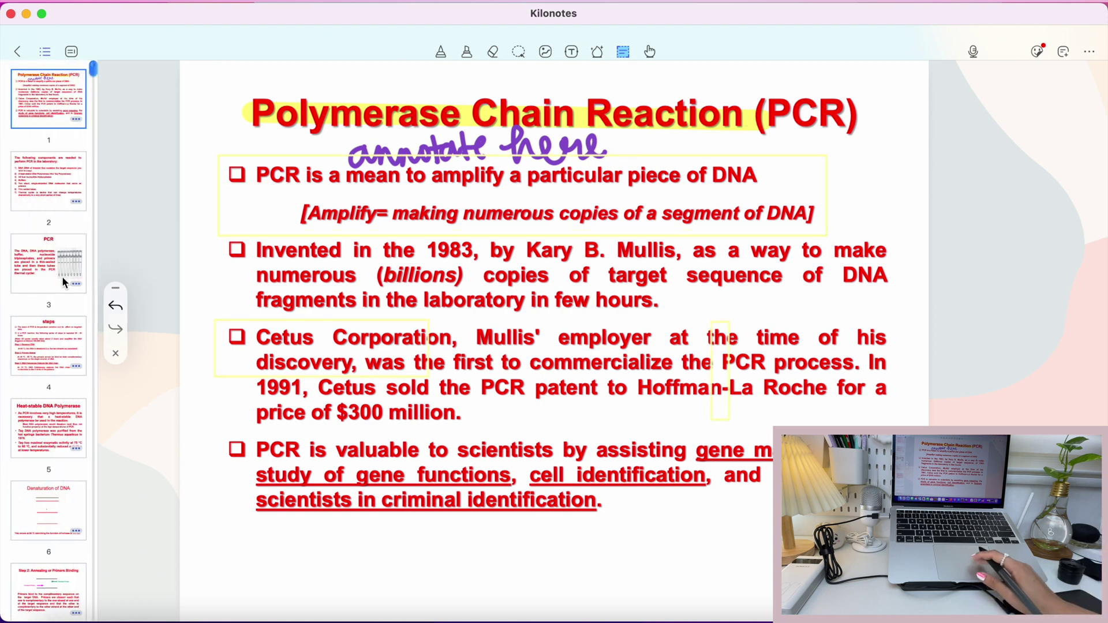
scroll(65, 282, "down", 10)
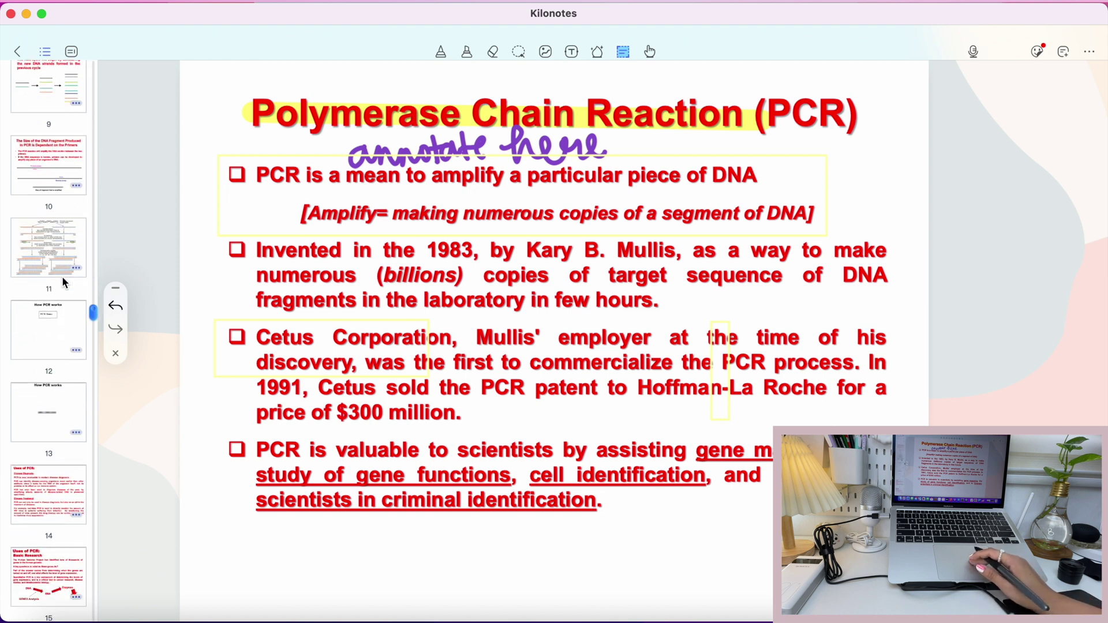
left_click(67, 261)
left_click(521, 55)
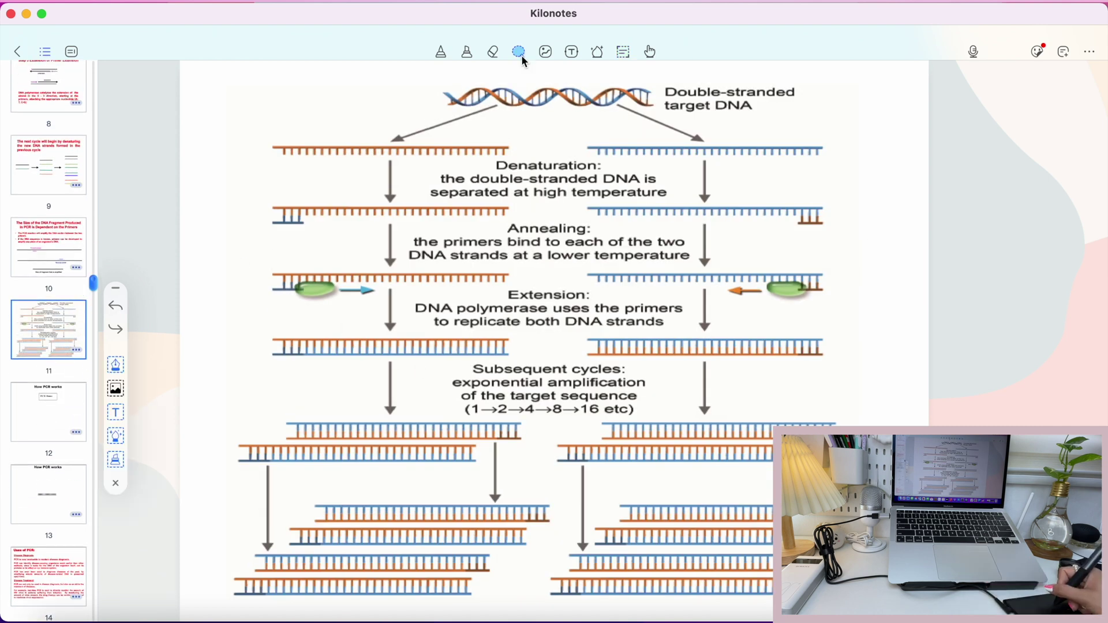
mouse_move(432, 94)
left_mouse_down()
mouse_move(523, 146)
mouse_move(660, 138)
mouse_move(630, 89)
mouse_move(463, 85)
left_mouse_up()
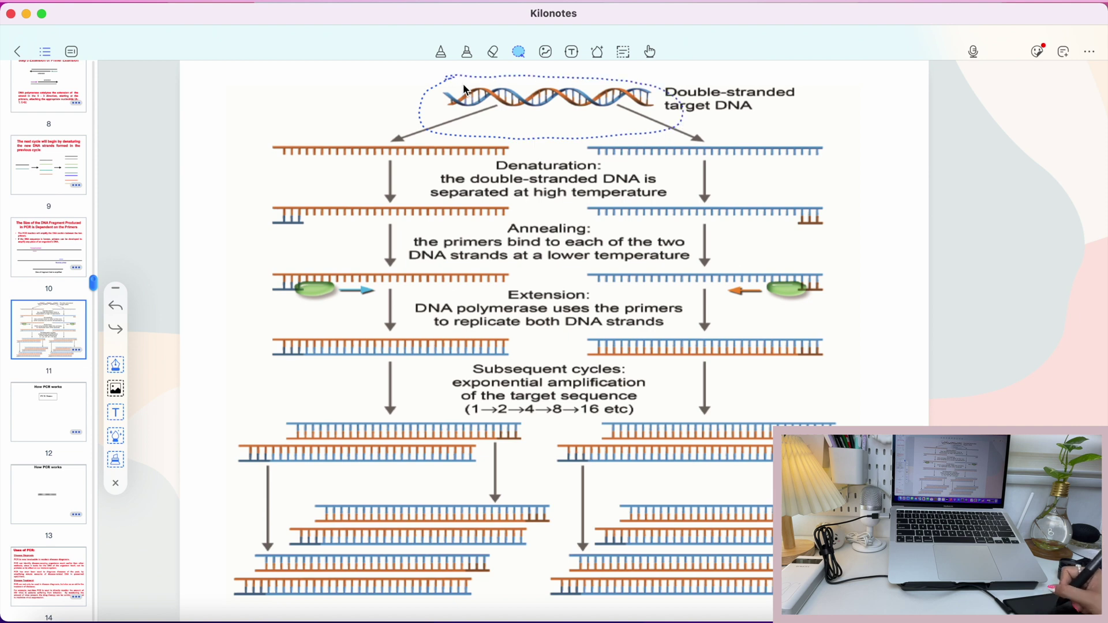
left_click(611, 117)
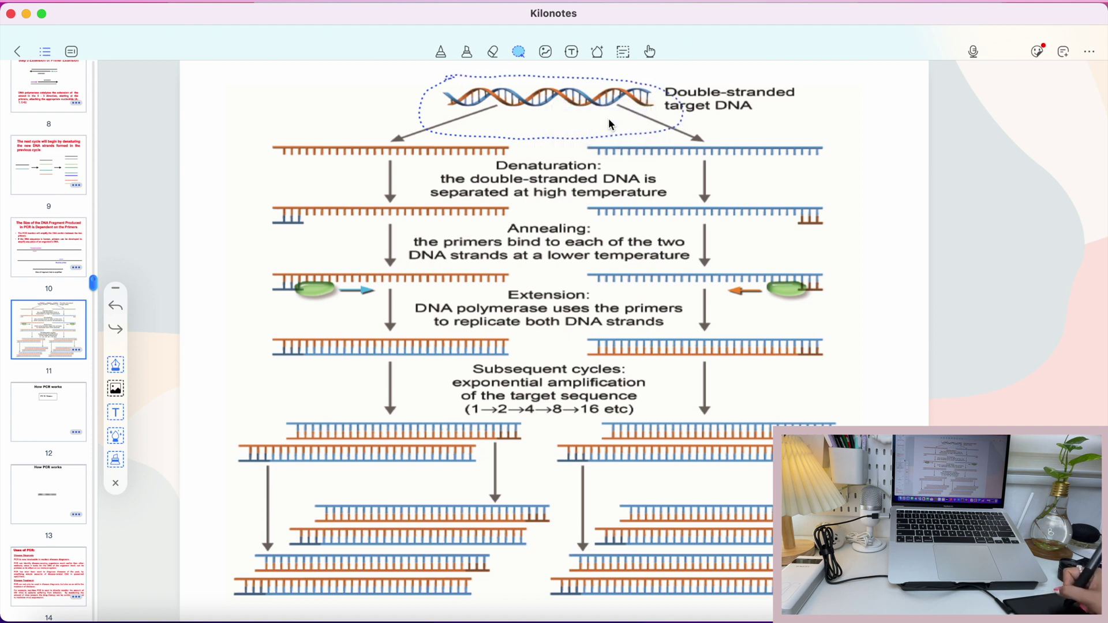
left_click(507, 139)
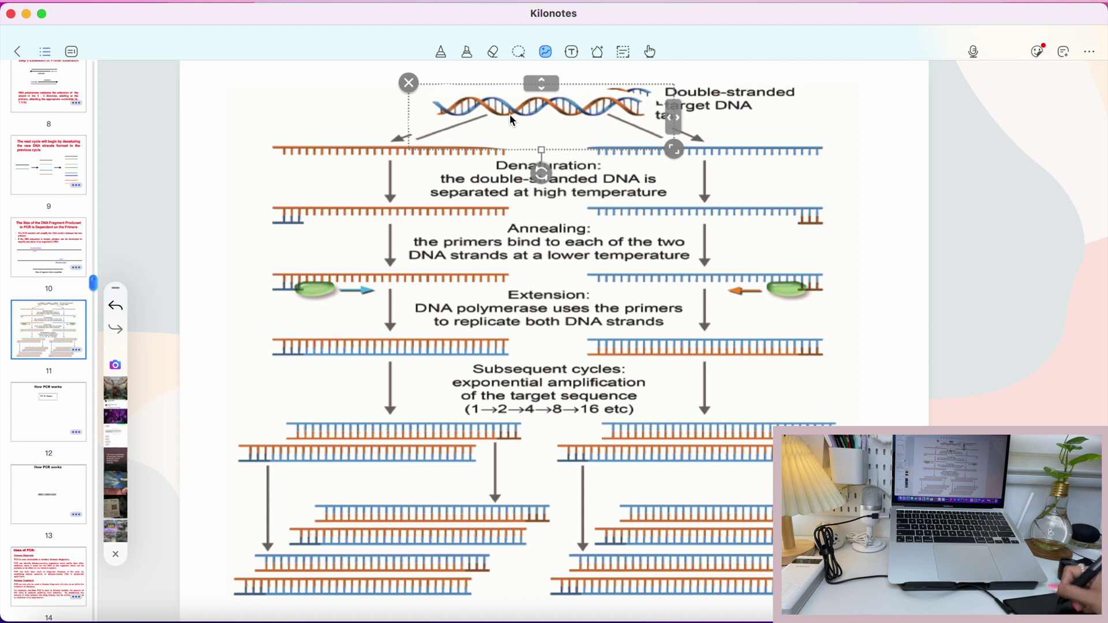
left_click(503, 107)
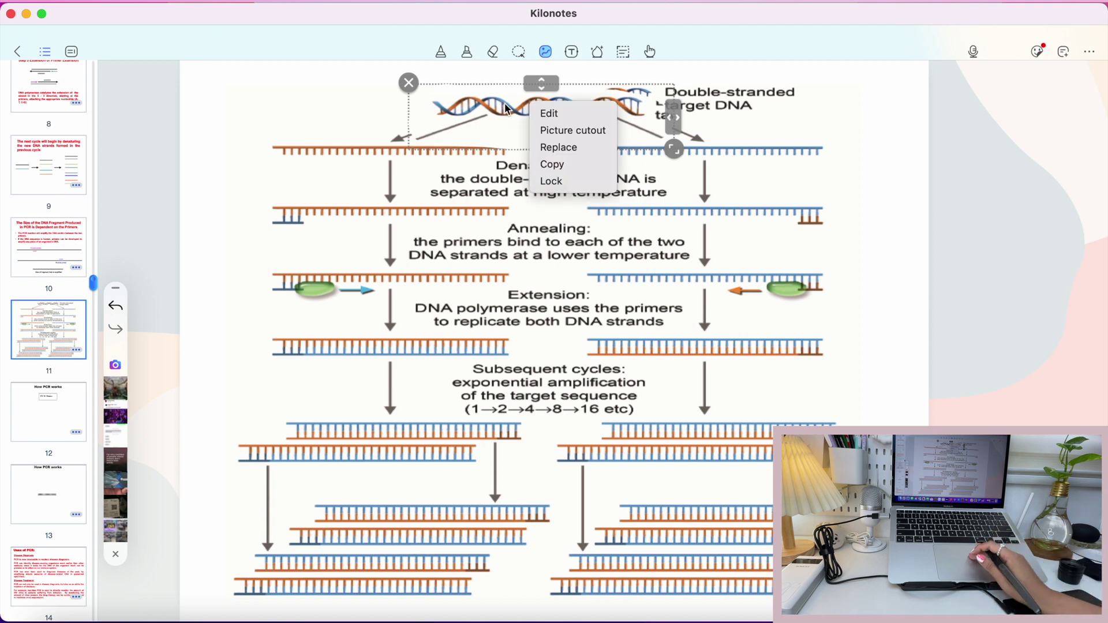
left_click(588, 166)
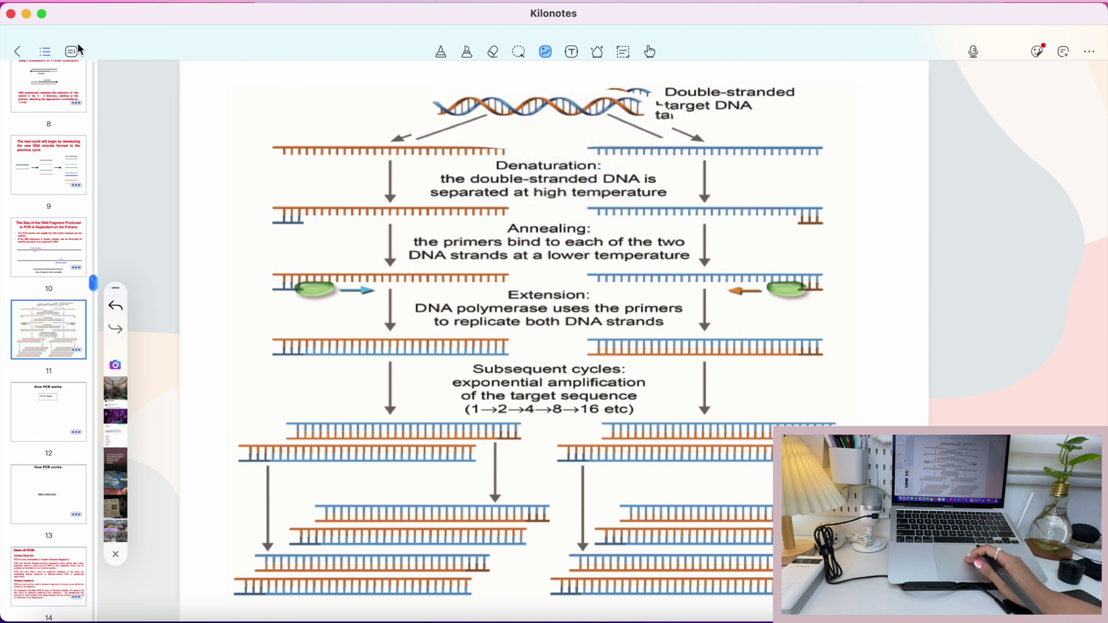
Paste the copied DNA helix picture into the "Write your title here" notebook, below the last text line
left_click(19, 52)
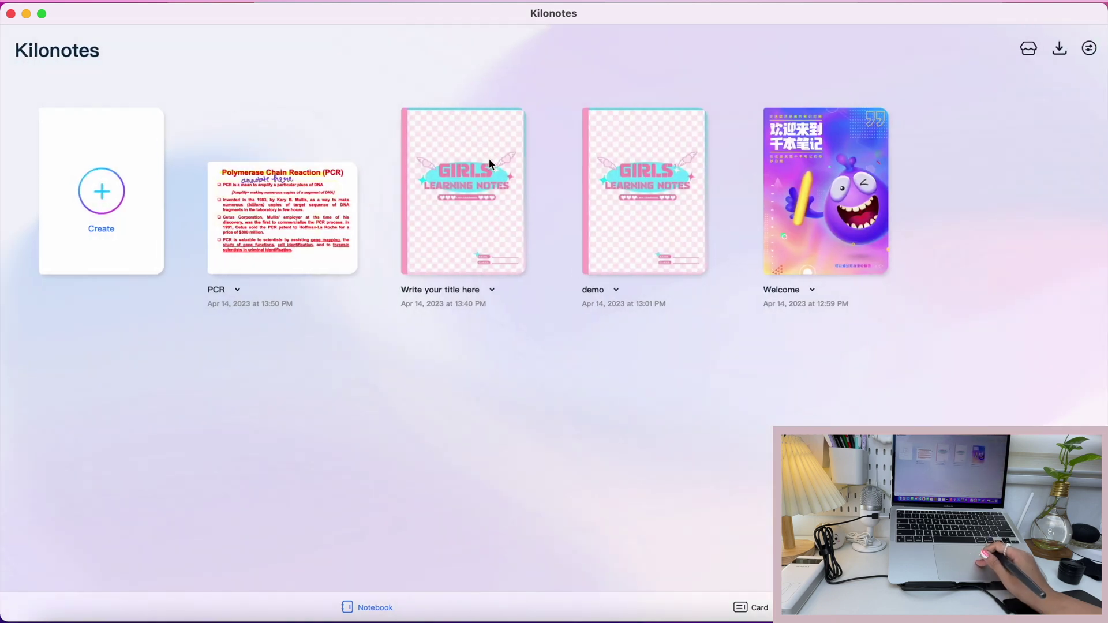
left_click(490, 162)
right_click(529, 273)
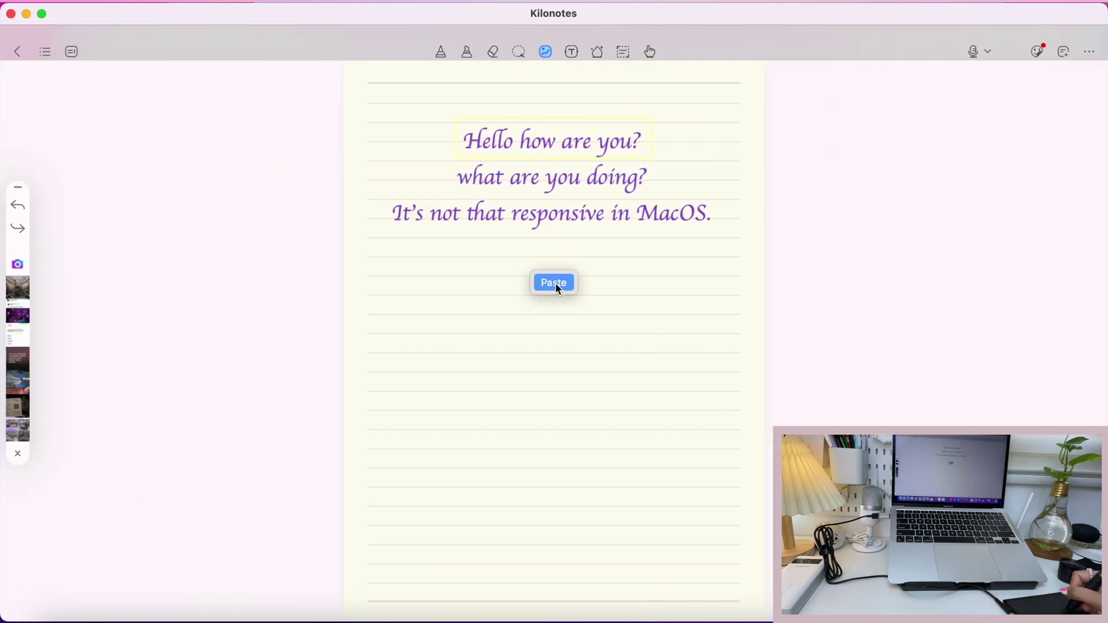
left_click(555, 282)
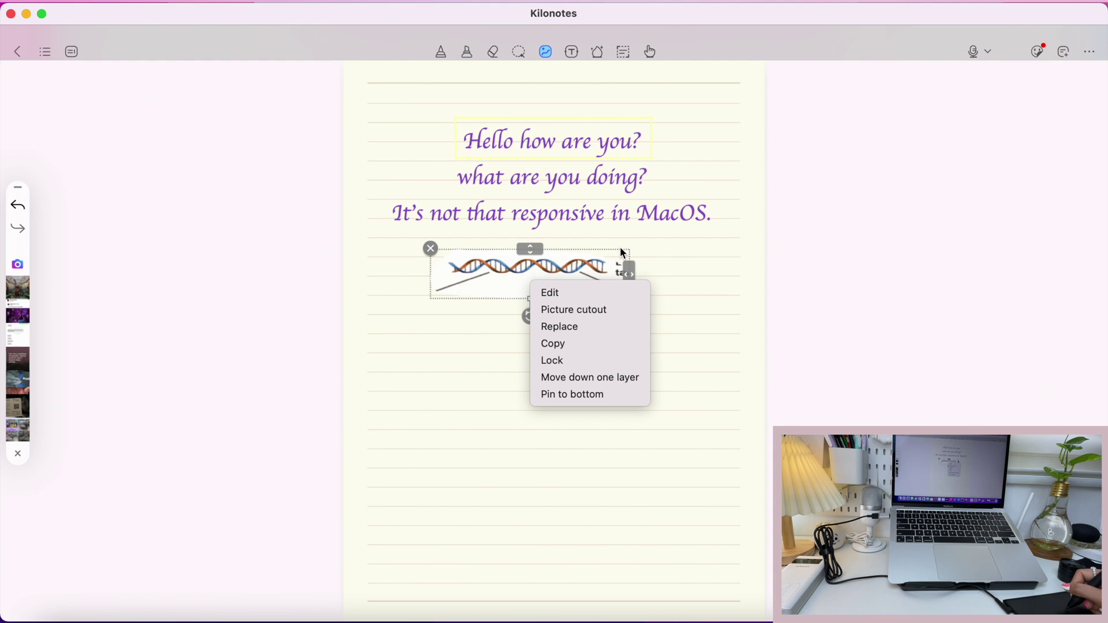
left_click(793, 259)
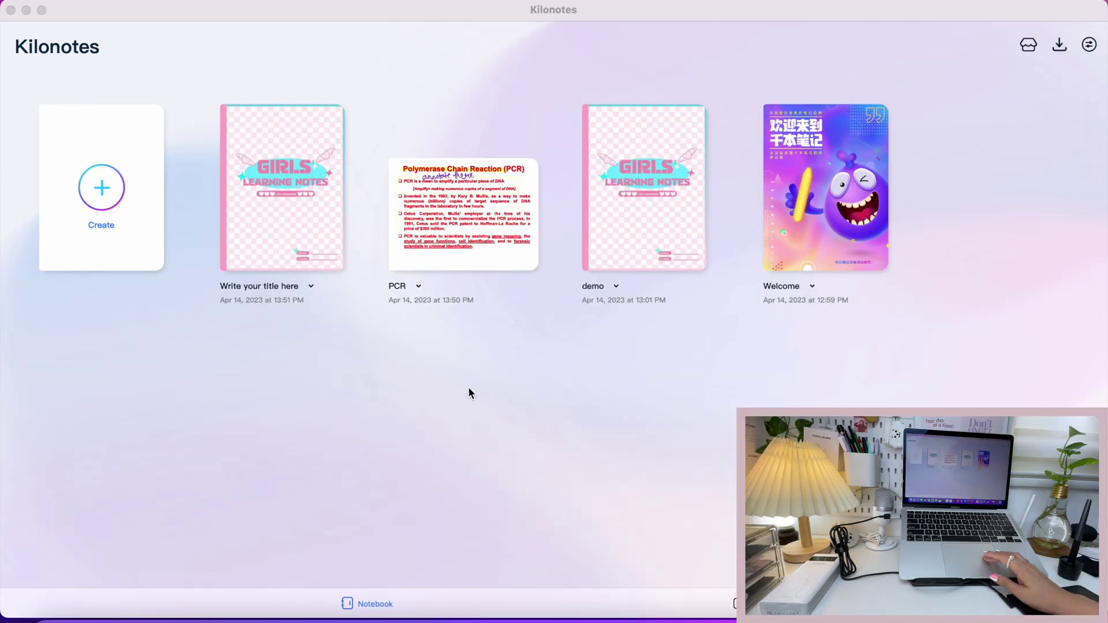
Try to create another notebook from the library and view the permanent membership offer
left_click(95, 194)
left_click(98, 199)
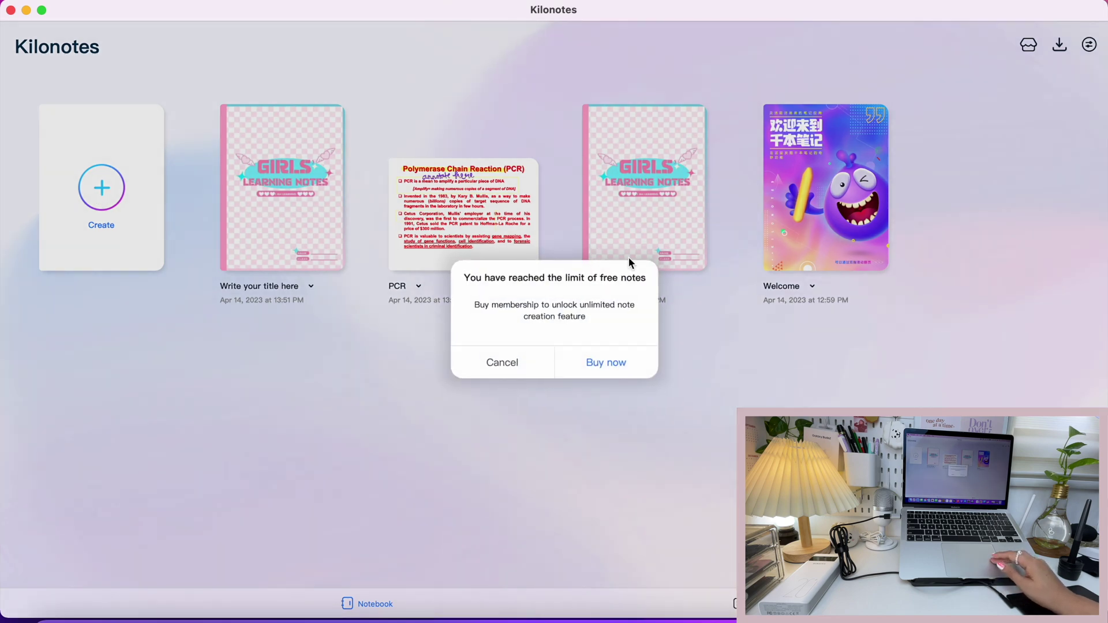
left_click(622, 364)
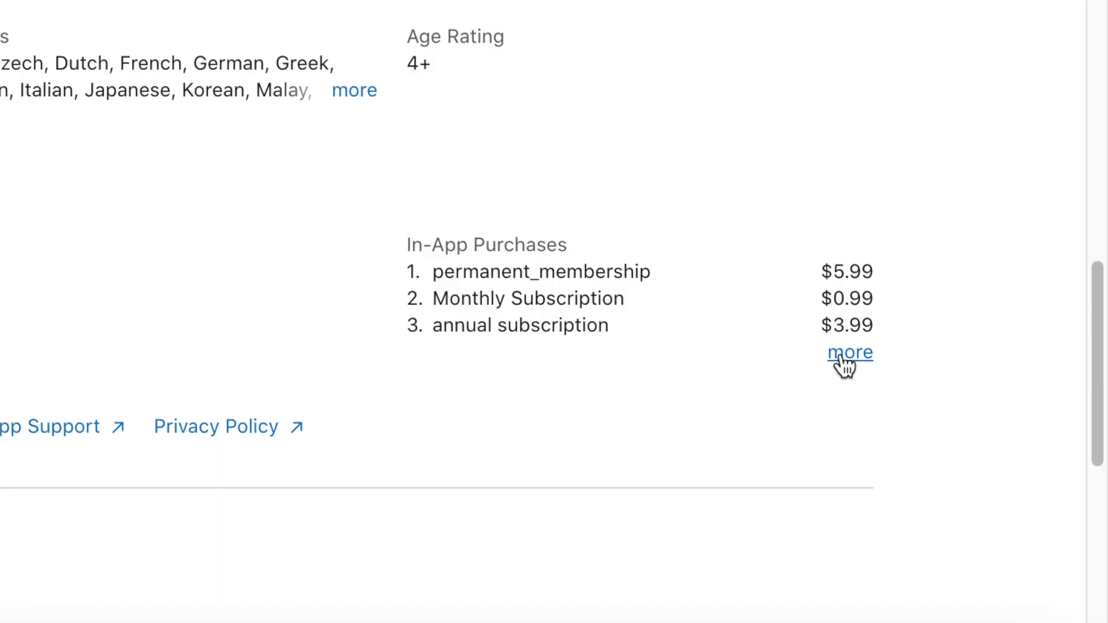
left_click(843, 358)
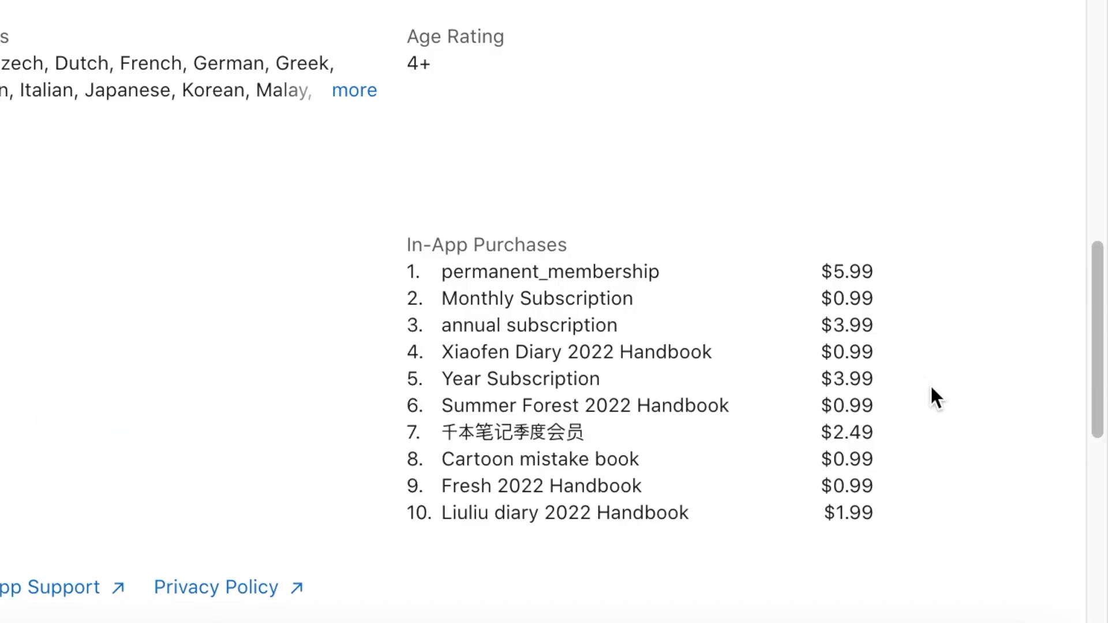
Review the list of in-app purchases and their prices on the app's store page
scroll(932, 391, "up", 1)
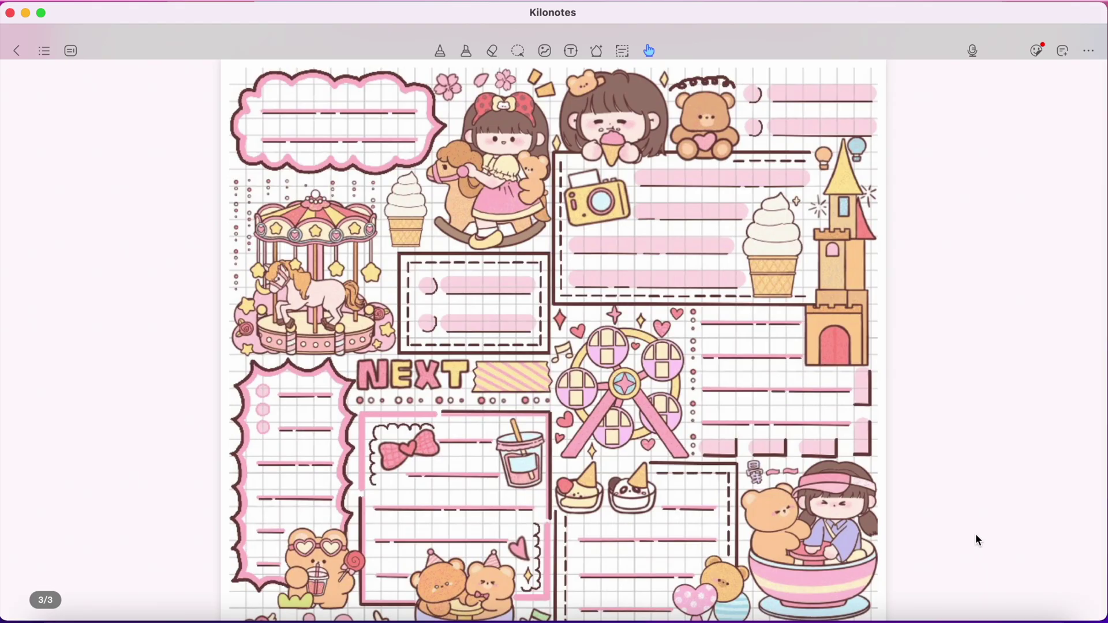
scroll(692, 387, "down", 5)
scroll(690, 381, "down", 5)
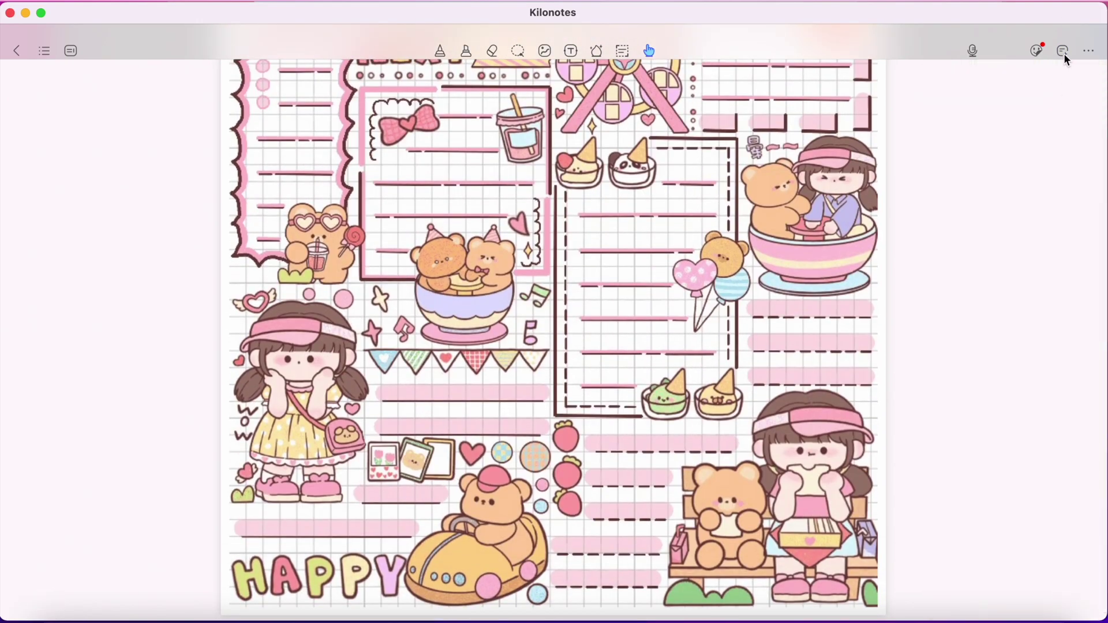
Browse the page template collection and look over the pink illustrated planner page up close
left_click(1063, 51)
left_click(1024, 537)
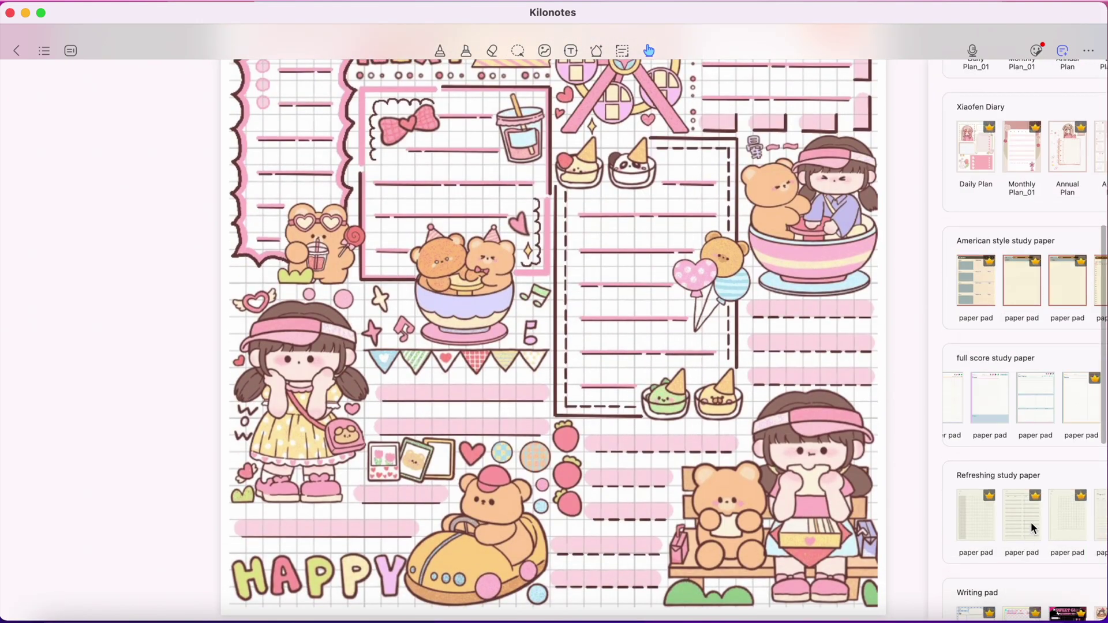
scroll(650, 357, "down", 5)
scroll(650, 357, "up", 15)
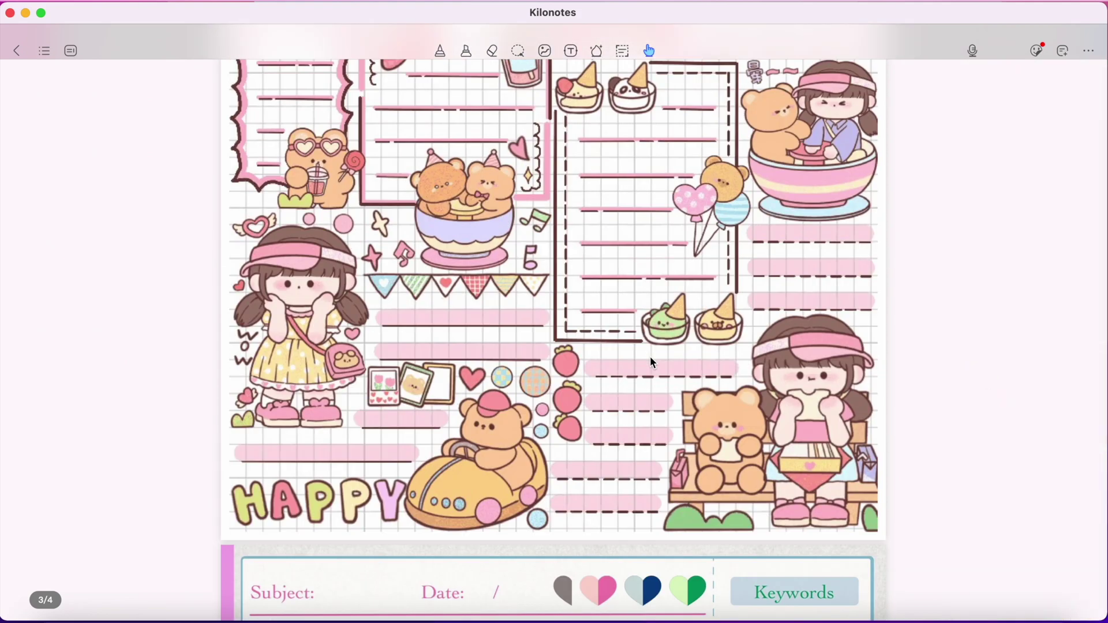
left_click(1089, 51)
left_click(1011, 201)
left_click(644, 278)
scroll(643, 278, "up", 5)
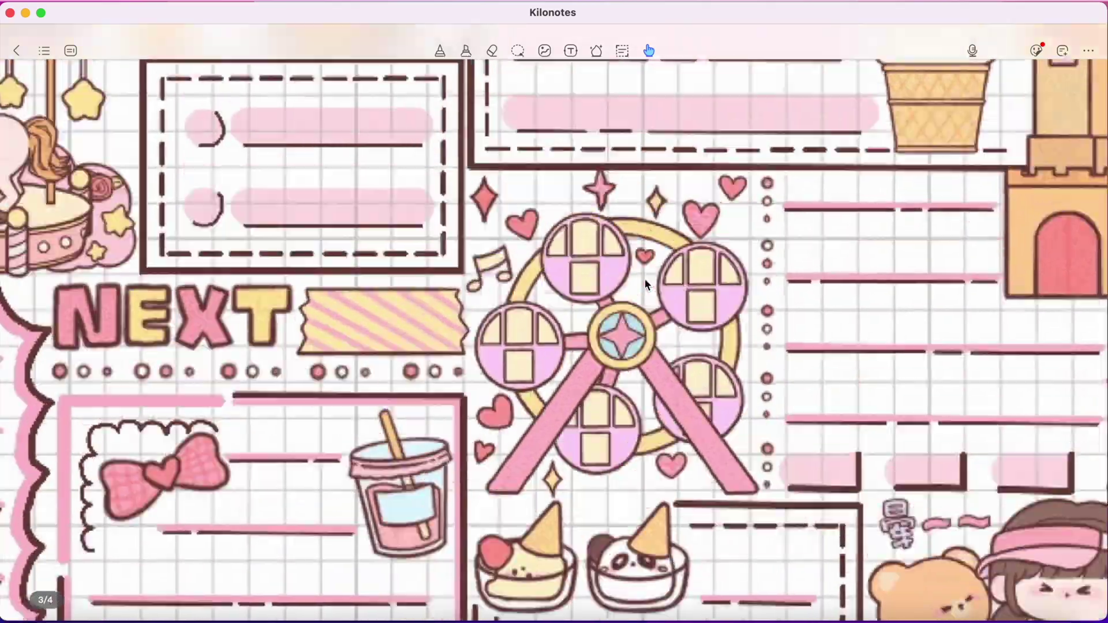
scroll(644, 278, "up", 5)
scroll(631, 287, "down", 3)
Add a two-column "Schedule" page from the Simple Cornell templates and look it over
left_click(1063, 50)
scroll(1034, 351, "down", 10)
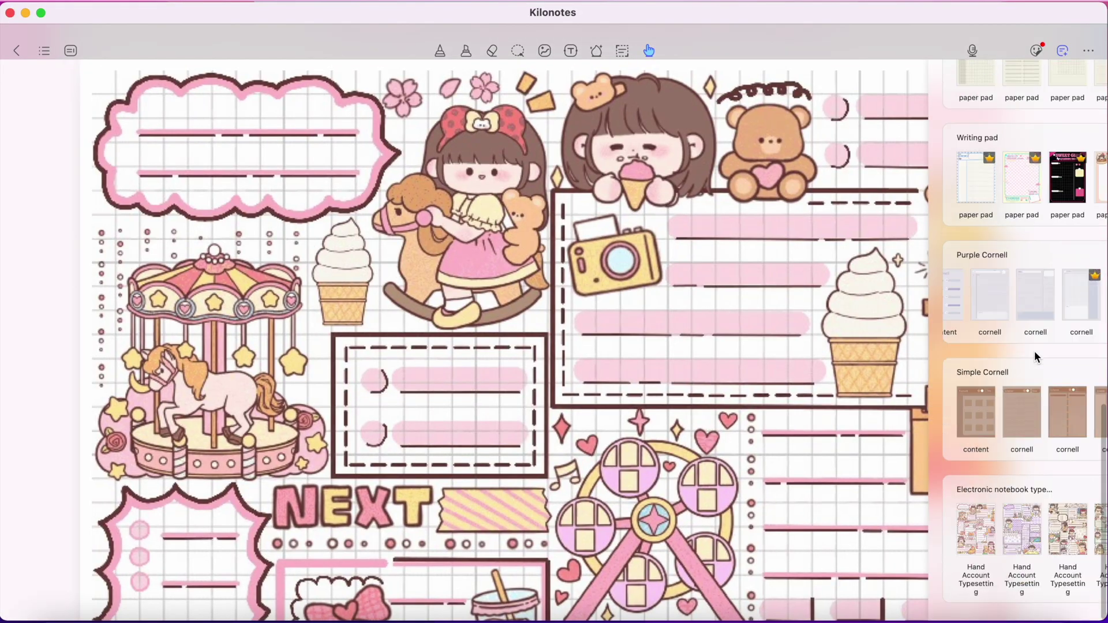
scroll(1036, 555, "right", 5)
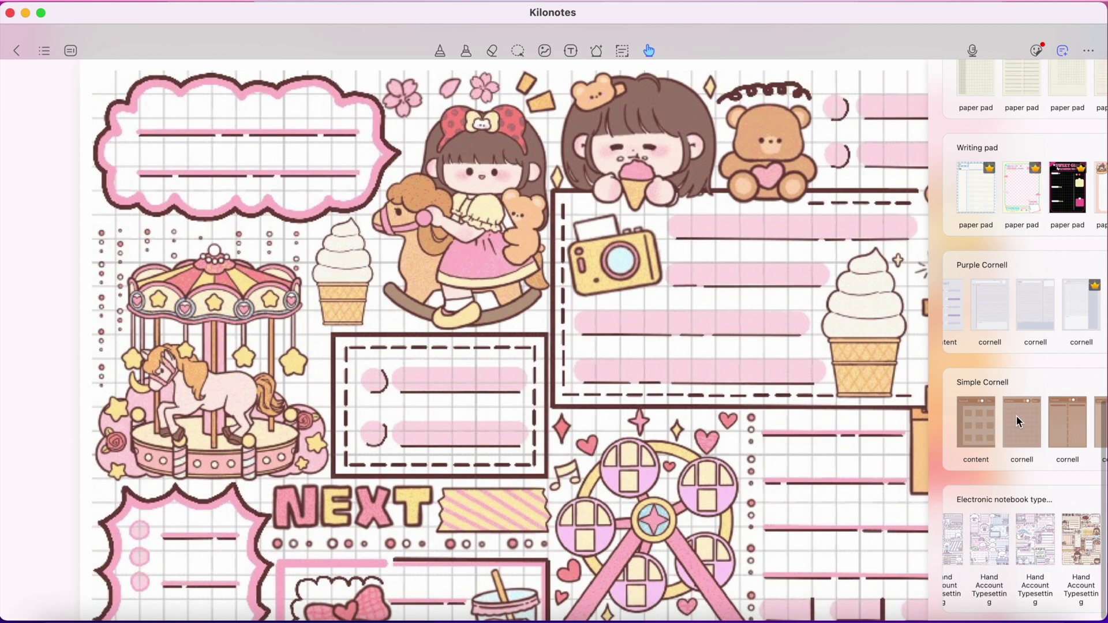
scroll(1031, 312, "left", 2)
scroll(1024, 310, "right", 2)
scroll(1009, 410, "right", 2)
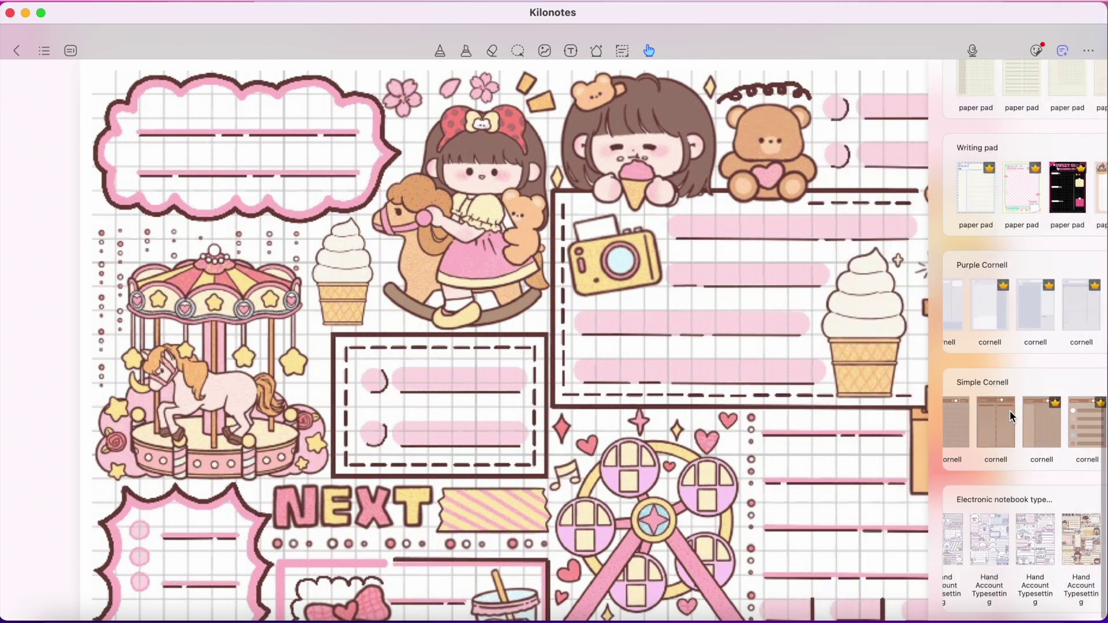
left_click(1009, 410)
scroll(607, 344, "down", 5)
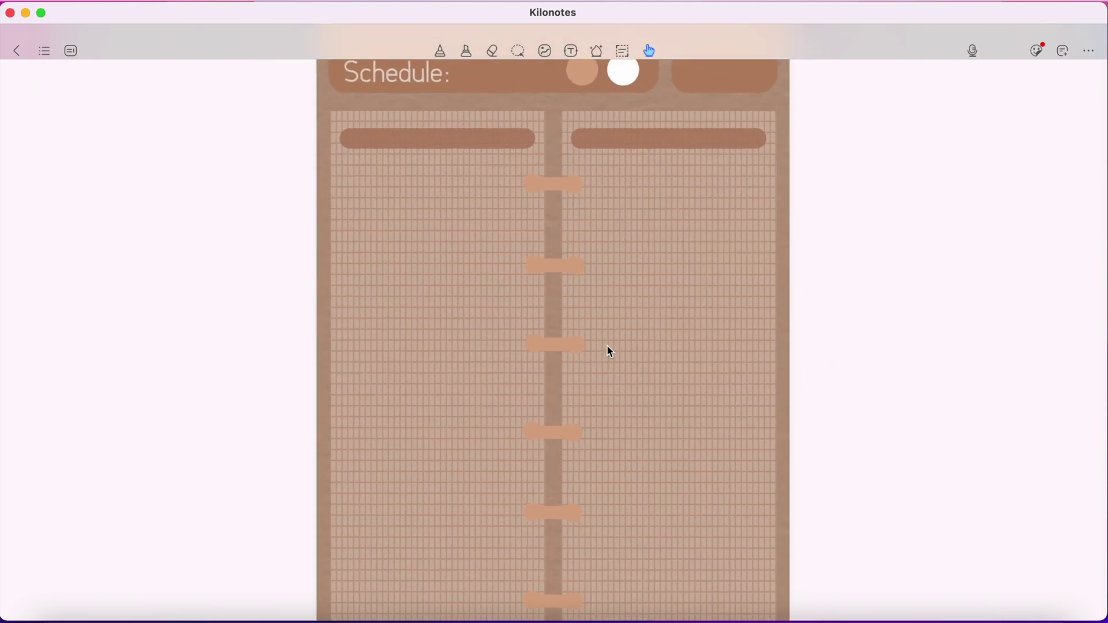
scroll(582, 216, "up", 5)
Add the purple astronaut Hand Account Typesetting page from the electronic notebook templates
left_click(1057, 51)
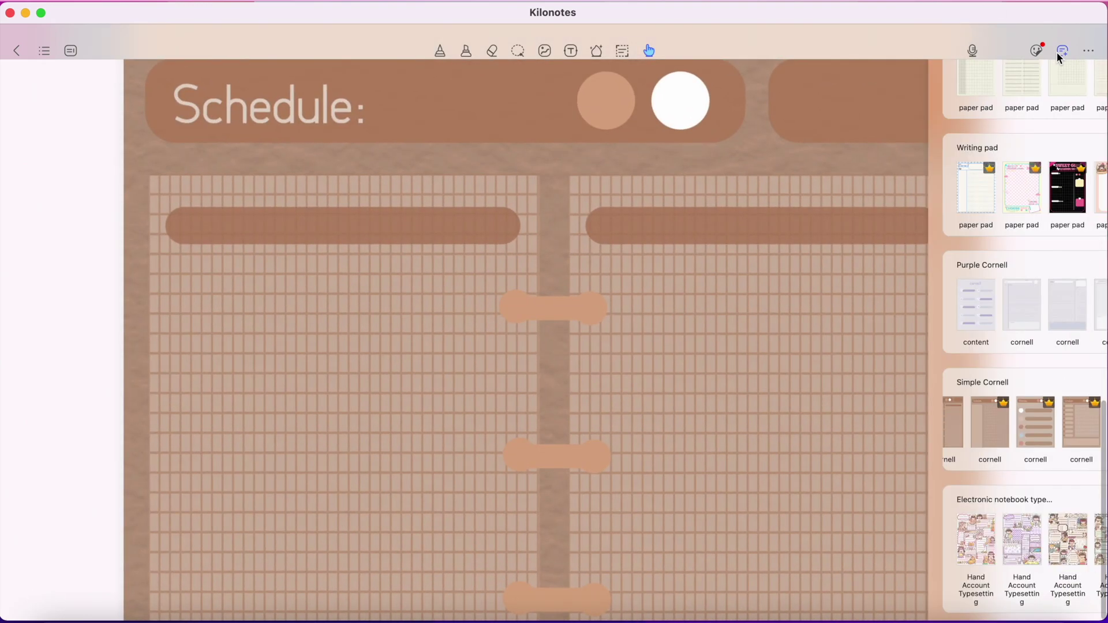
left_click(1038, 543)
scroll(677, 319, "down", 5)
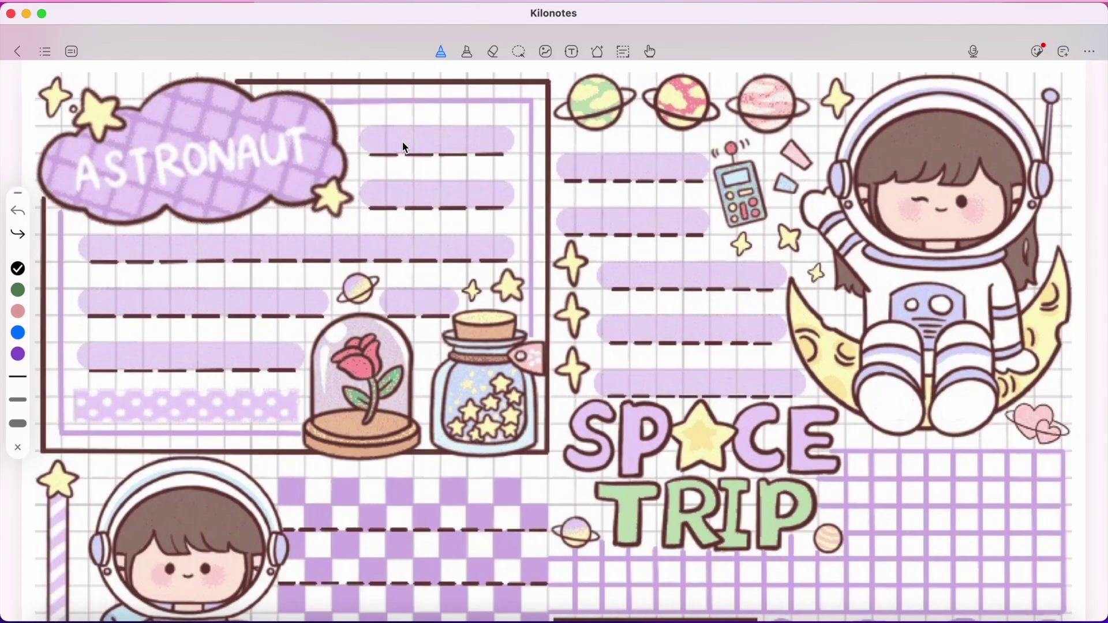
Handwrite "Sample" in black on the first line beside the "ASTRONAUT" heading and continue writing on the wide line below
left_click_drag(454, 153, 495, 152)
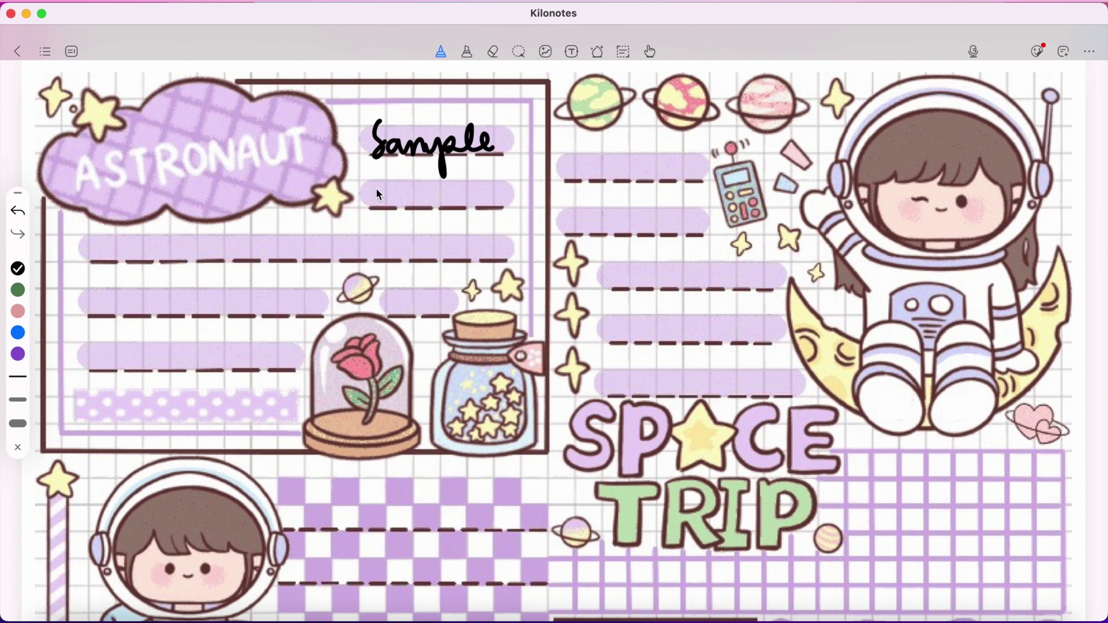
left_click_drag(105, 249, 228, 262)
left_click_drag(173, 231, 186, 229)
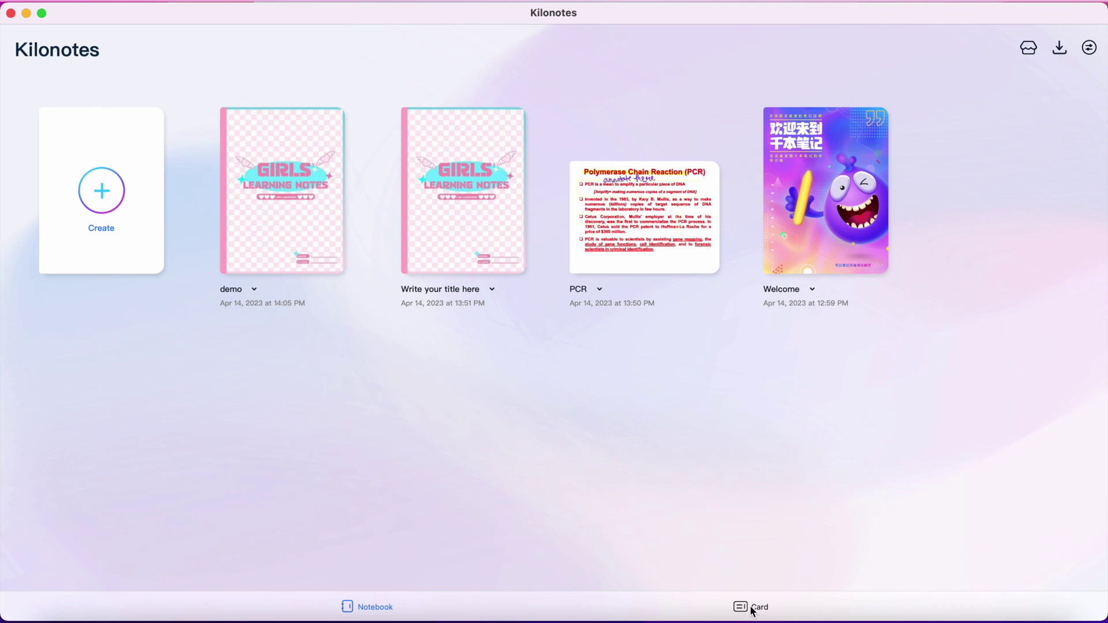
Switch from the notebook library to the card section
left_click(754, 612)
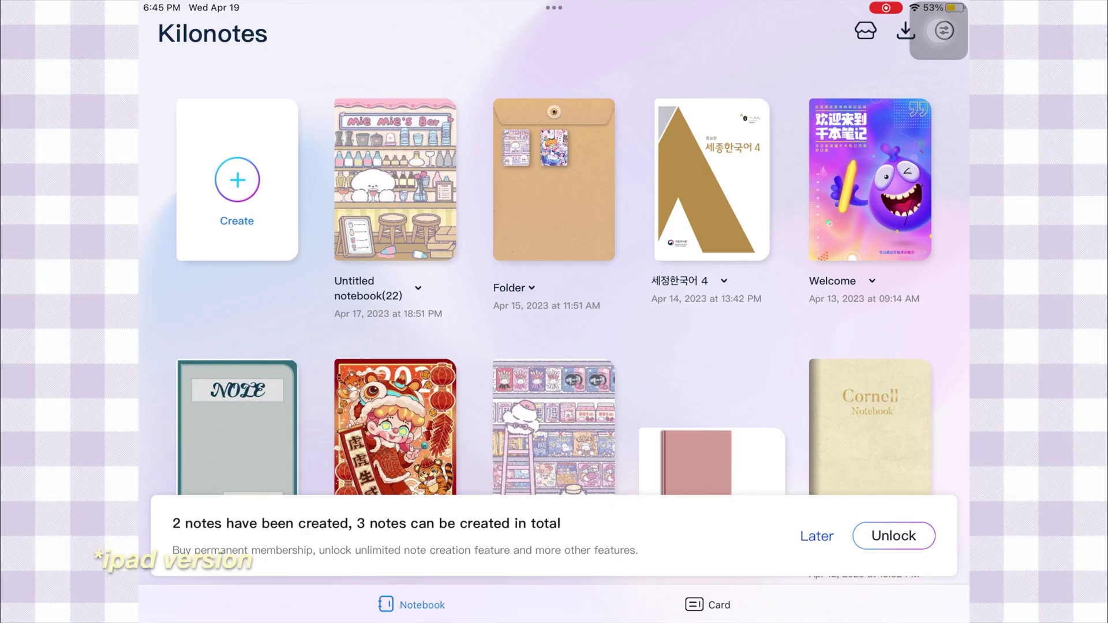
Combine the Cornell notebook with the illustrated shelf-cover notebook in a new folder titled "Name of the folder"
left_click_drag(870, 439, 534, 412)
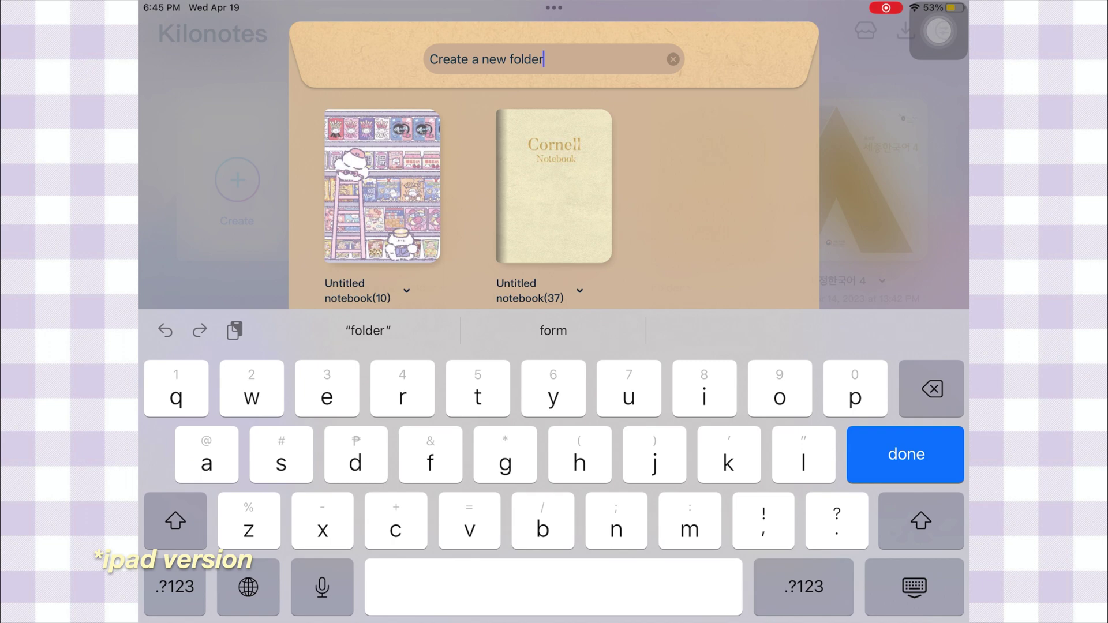
left_click(672, 59)
type("Name")
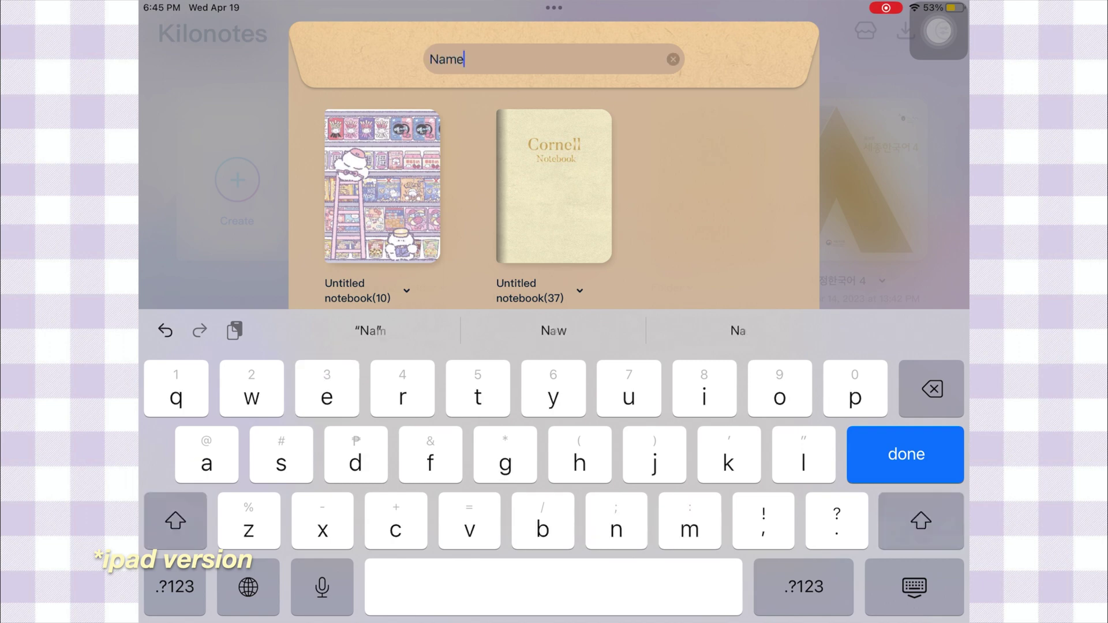
key("BackSpace")
key("BackSpace")
type("me of th")
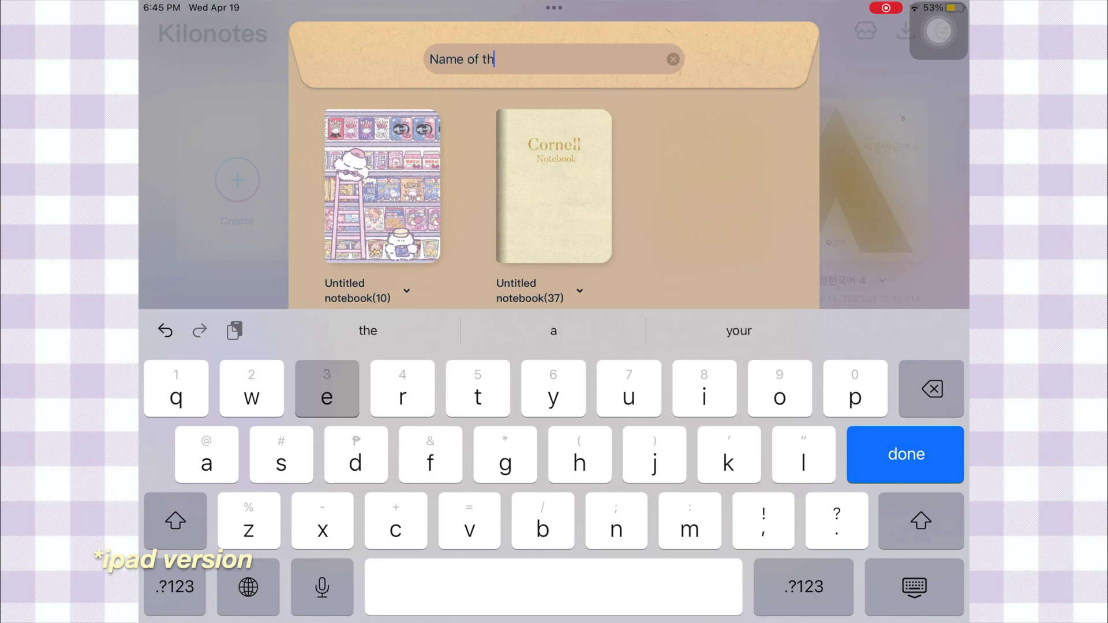
type("e folder")
key("Return")
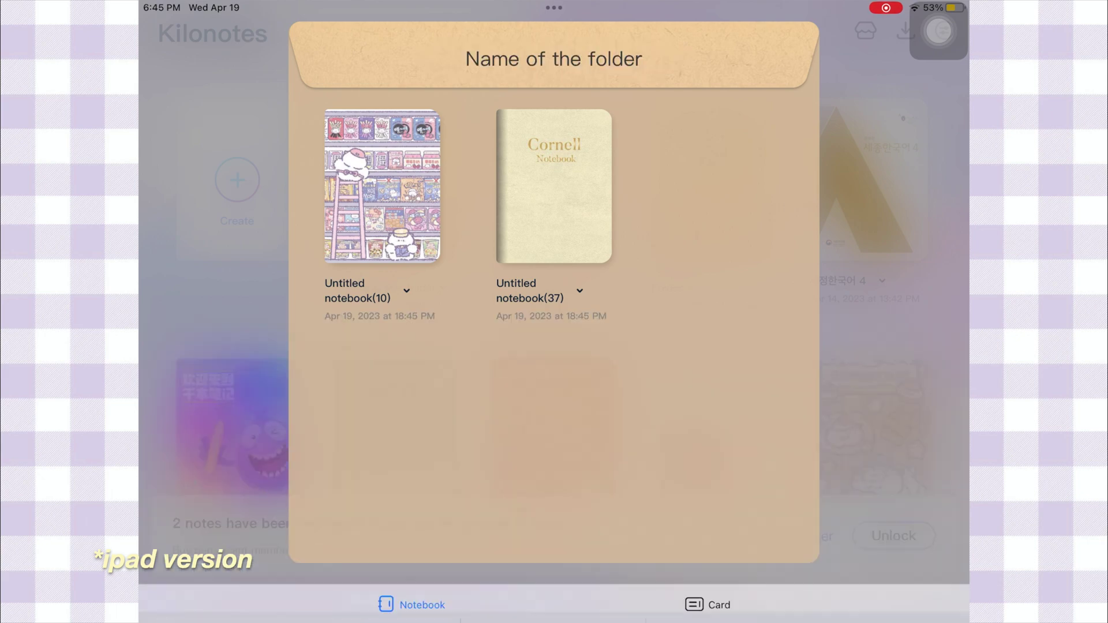
left_click(891, 340)
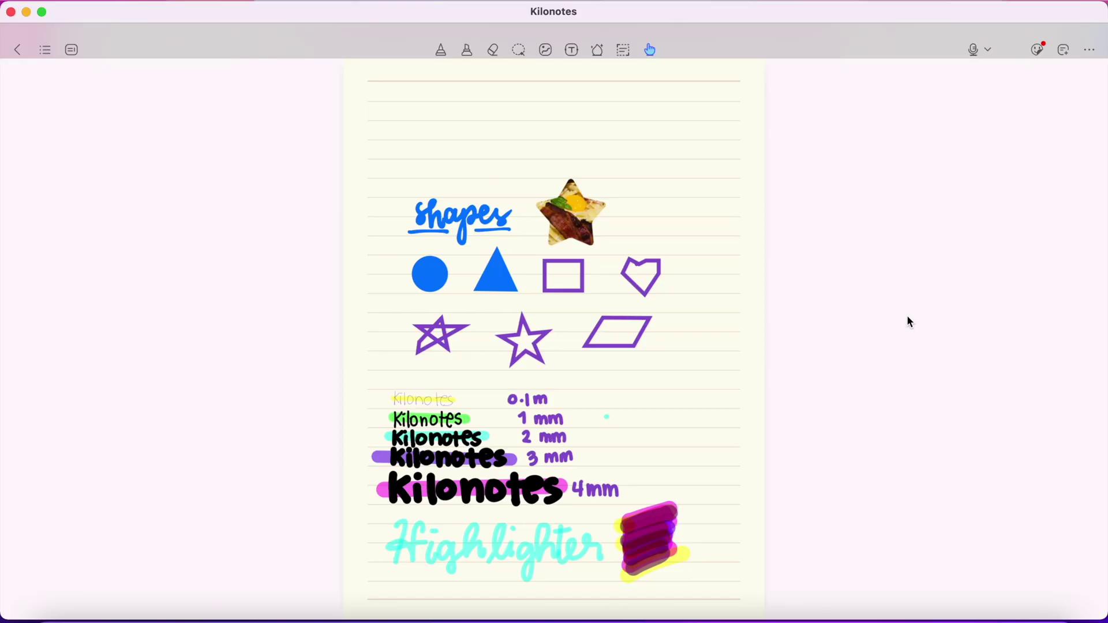
Go through exporting the notebook as a PDF with page range All, review its page selection, and bring up the sharing destinations
left_click(1093, 52)
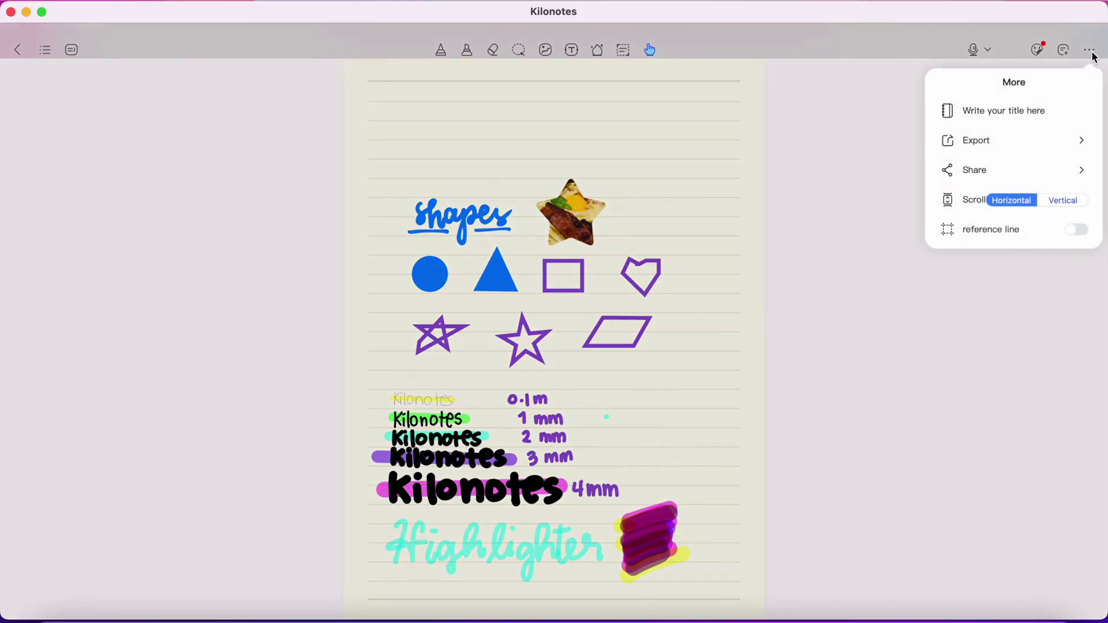
left_click(1084, 142)
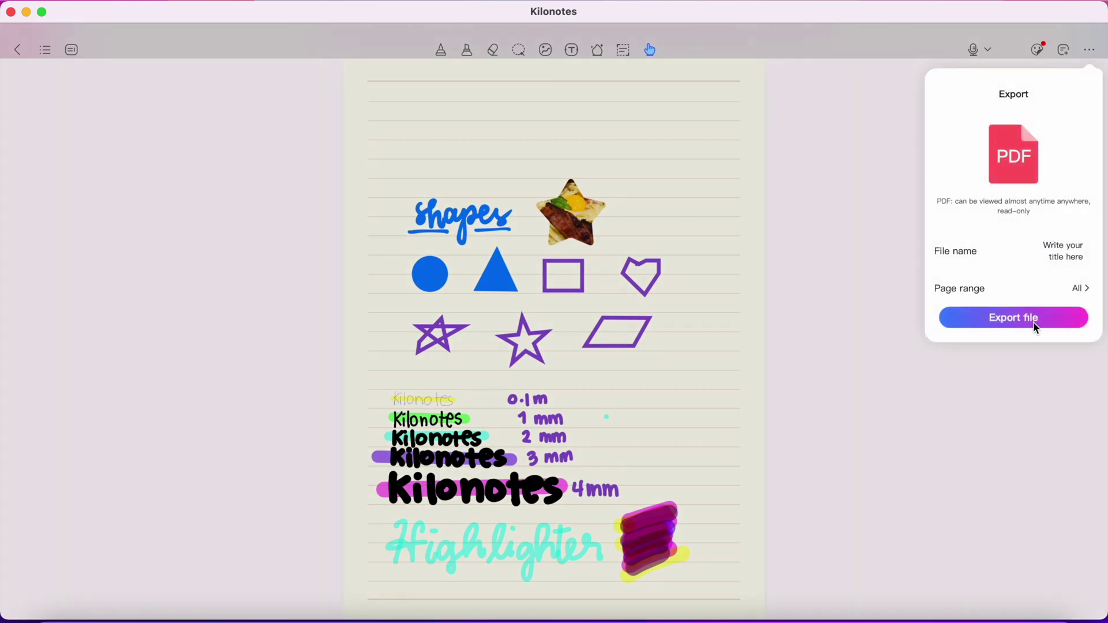
left_click(1079, 291)
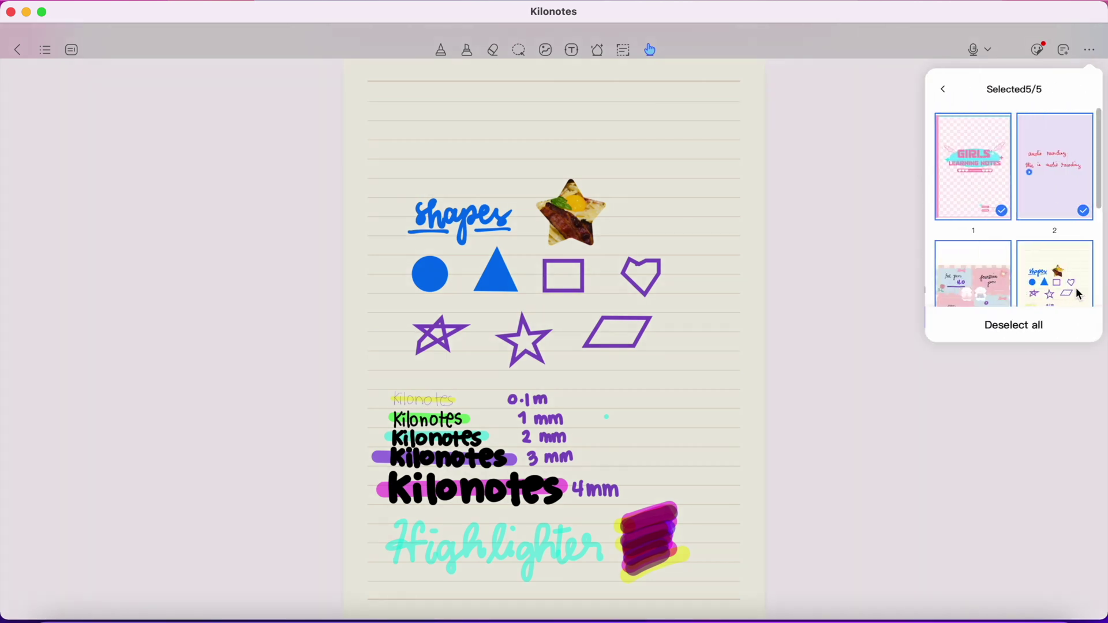
scroll(1071, 289, "down", 3)
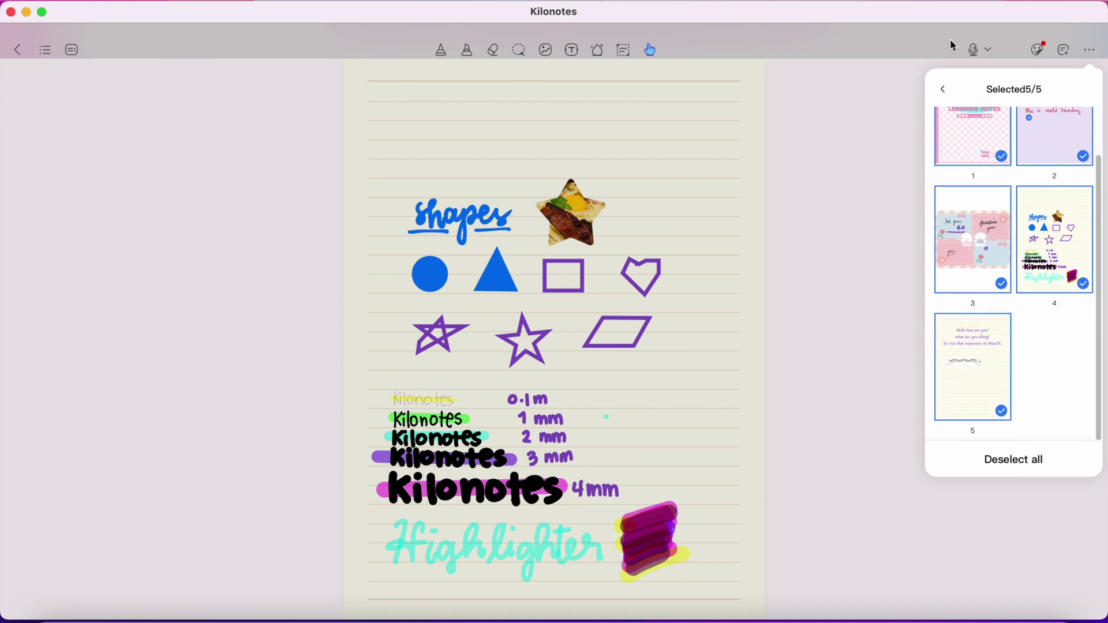
left_click(944, 88)
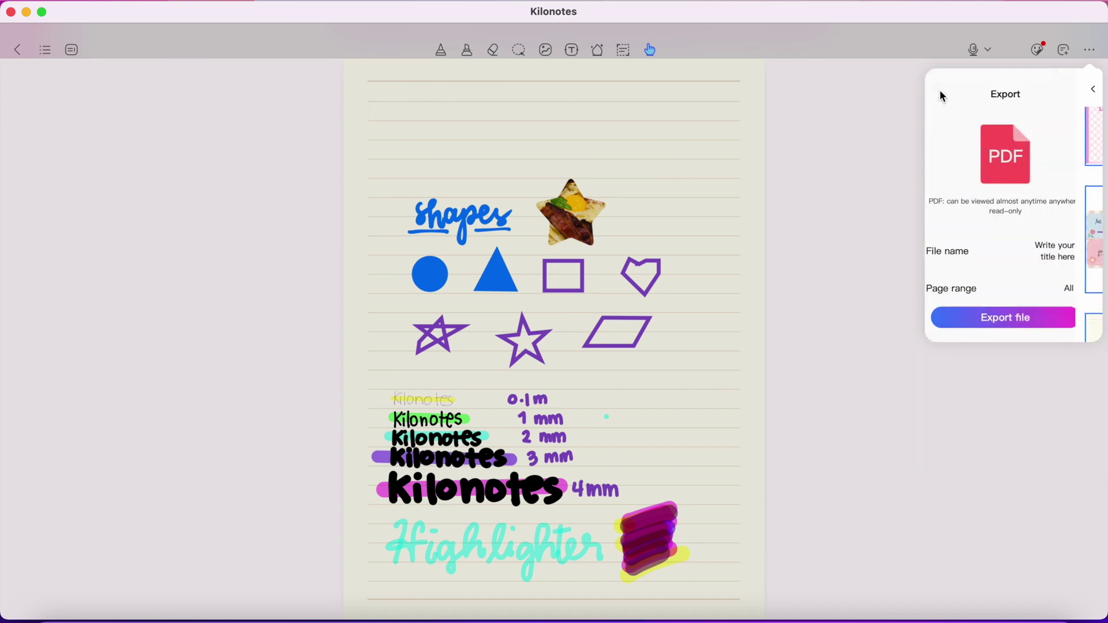
left_click(1020, 310)
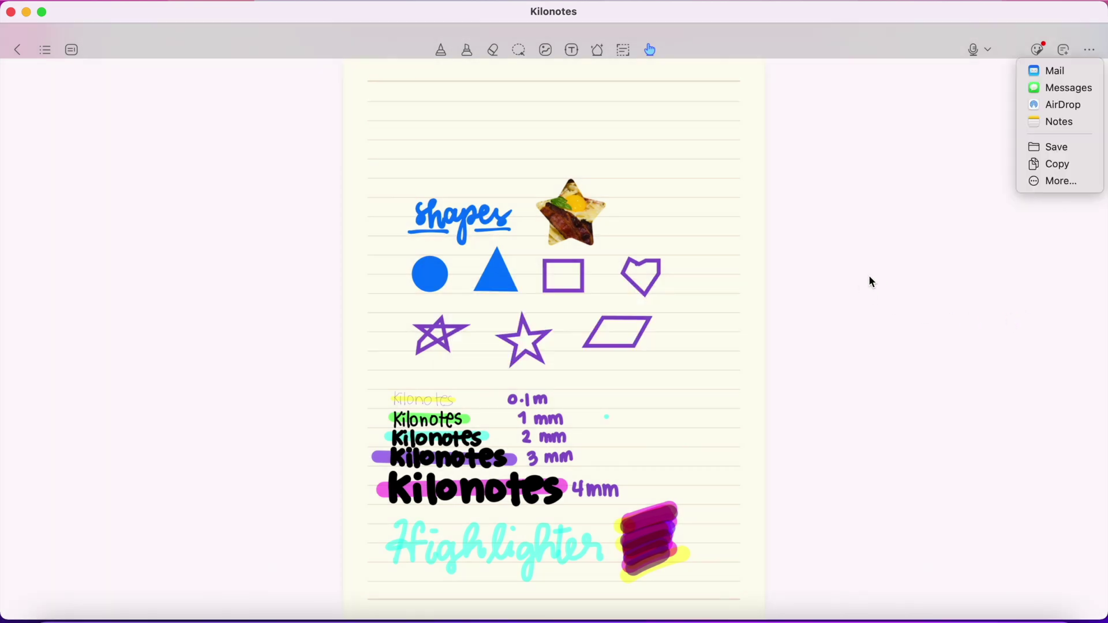
left_click(1088, 54)
Set the notebook's scroll direction to Vertical and try it between the shapes page and the following page
left_click(1087, 55)
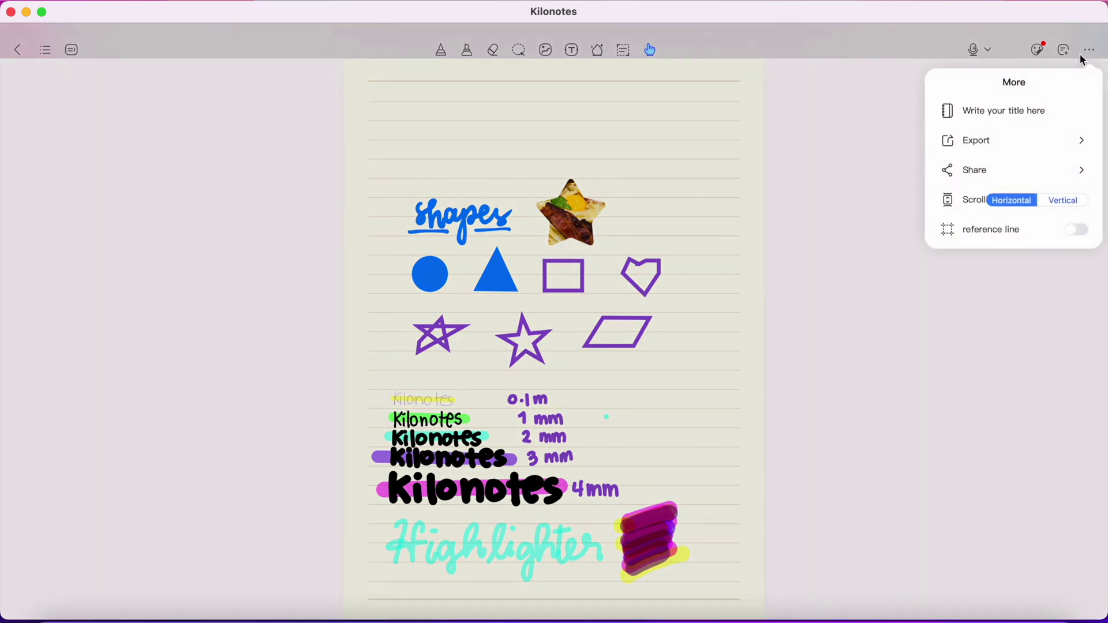
left_click(1067, 202)
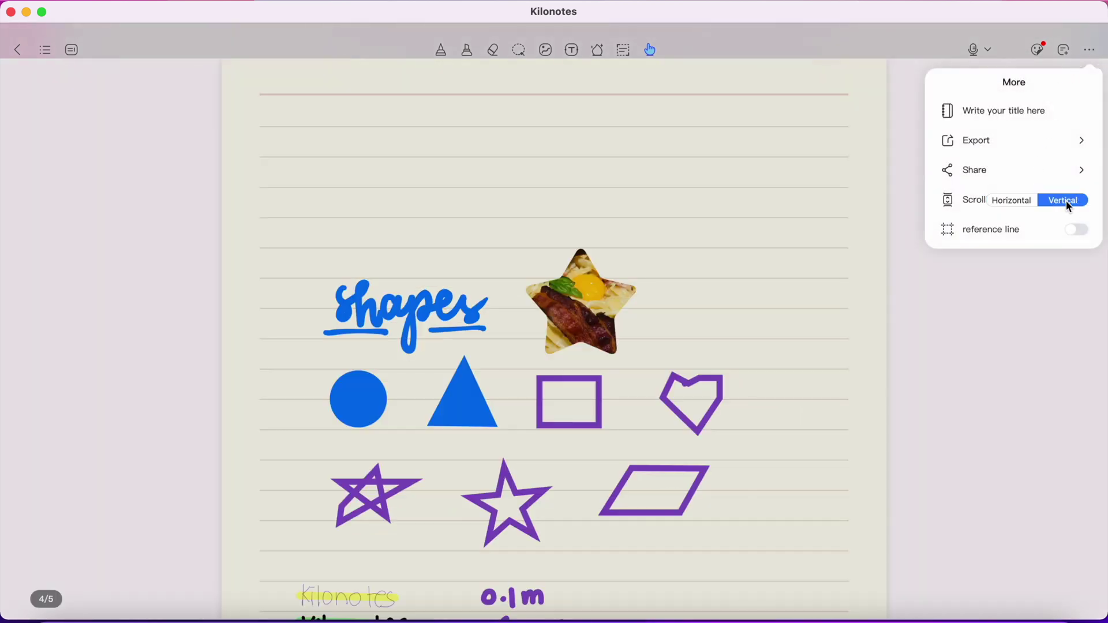
left_click(510, 381)
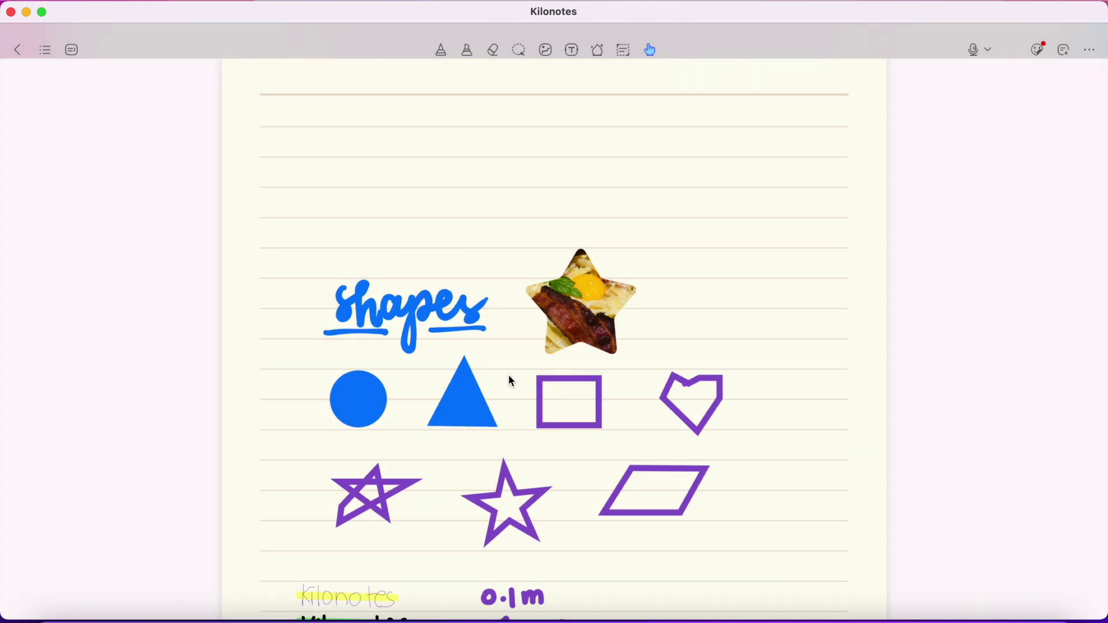
scroll(511, 381, "down", 5)
scroll(511, 380, "down", 15)
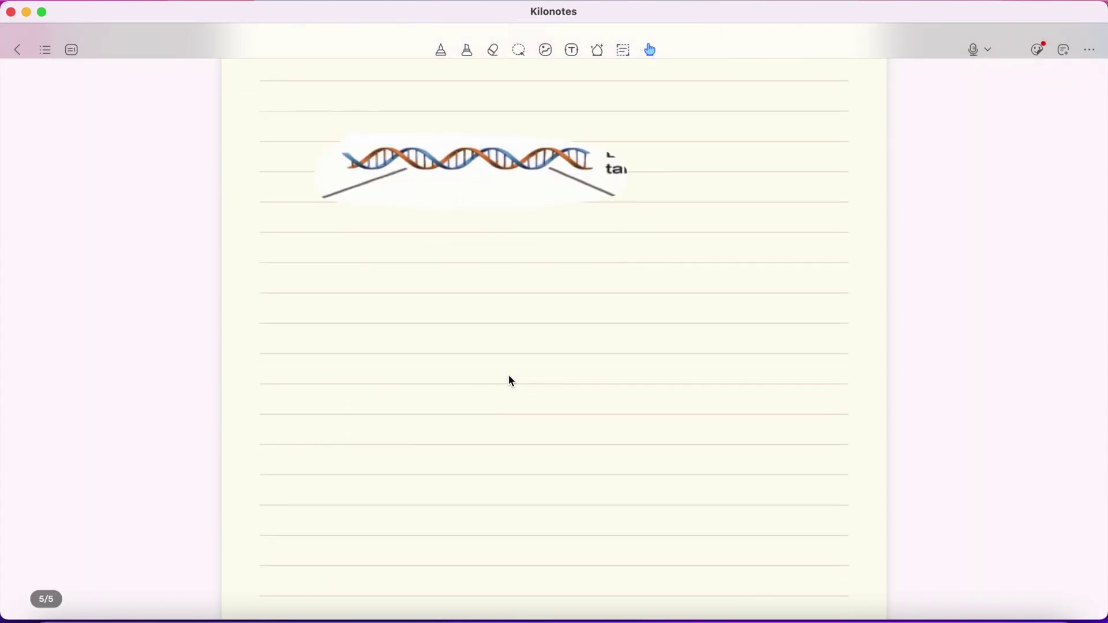
scroll(509, 381, "up", 15)
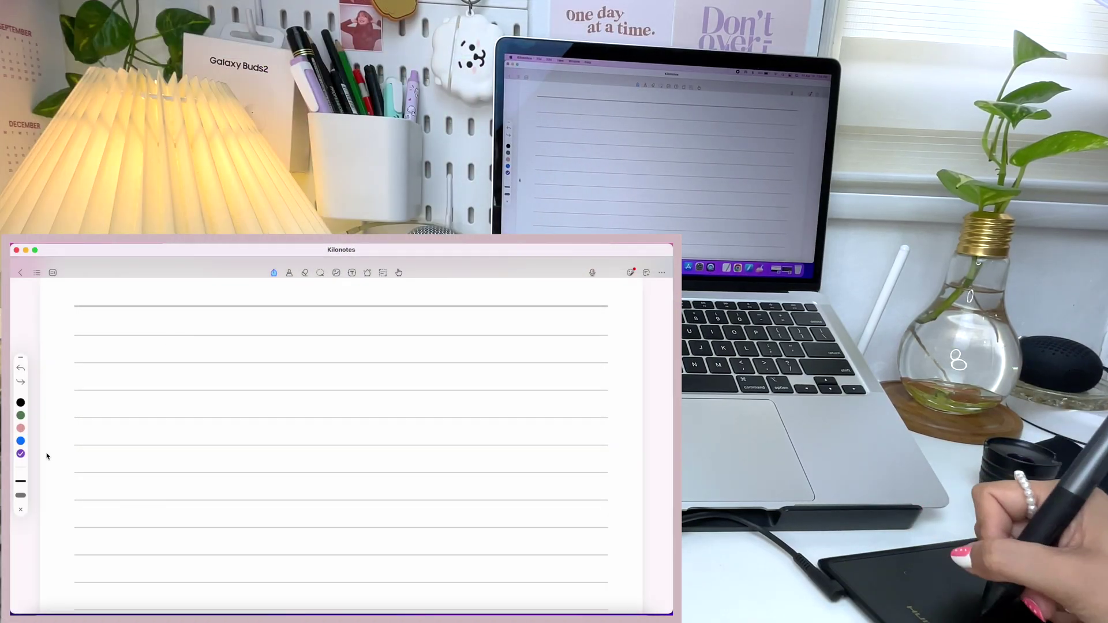
Handwrite the heading "Classes of RNA" in purple on the first line and highlight it in magenta
left_click(21, 481)
left_click_drag(60, 490, 54, 490)
left_click(102, 297)
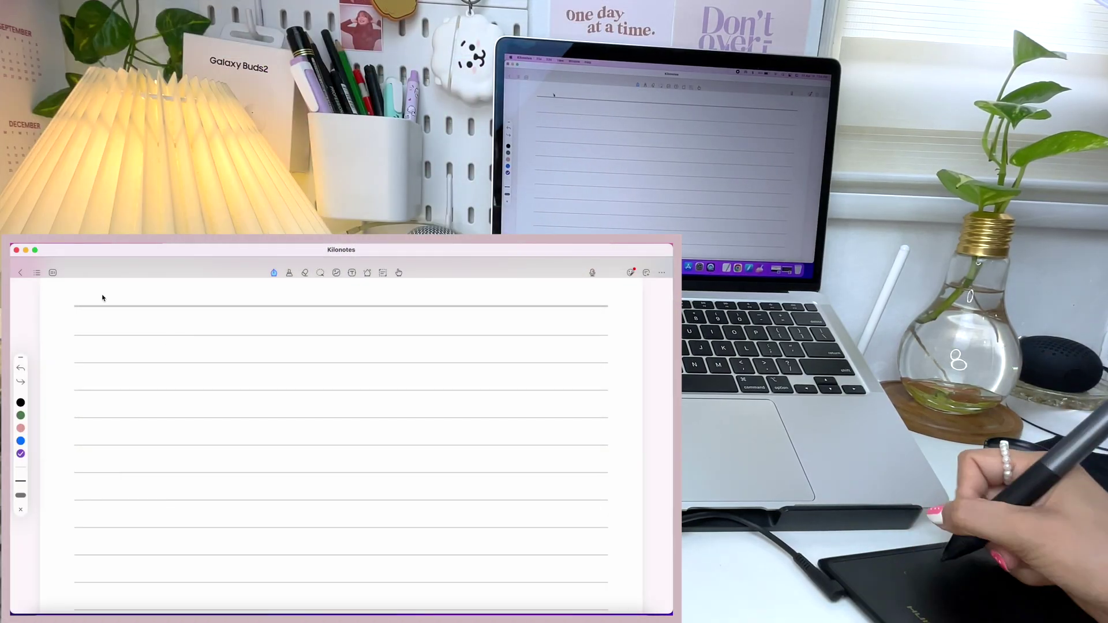
left_click_drag(101, 313, 100, 332)
left_click_drag(103, 329, 300, 322)
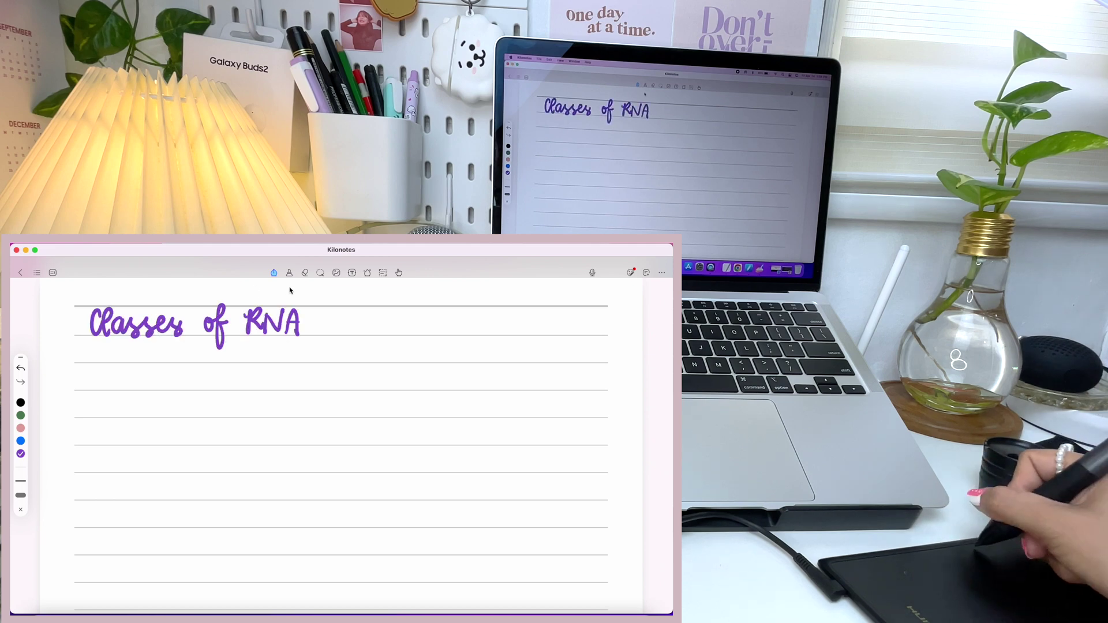
left_click(289, 272)
left_click_drag(72, 320, 325, 320)
Handwrite "MAJOR CLASSES" in black with bullets "messenger RNA (mRNA)", "transfer RNA (tRNA)" and "ribosomal (rNA)" below the heading
left_click(274, 272)
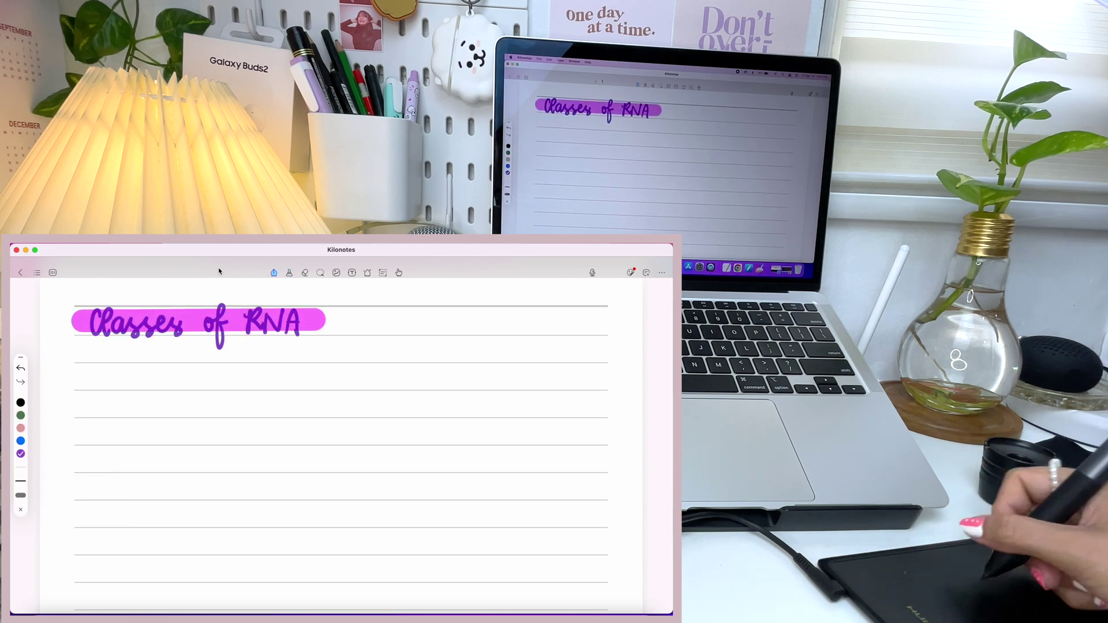
left_click(21, 495)
left_click(20, 403)
mouse_move(83, 382)
left_mouse_down()
mouse_move(210, 376)
mouse_move(99, 404)
mouse_move(195, 407)
left_mouse_up()
left_click(21, 368)
left_click(274, 273)
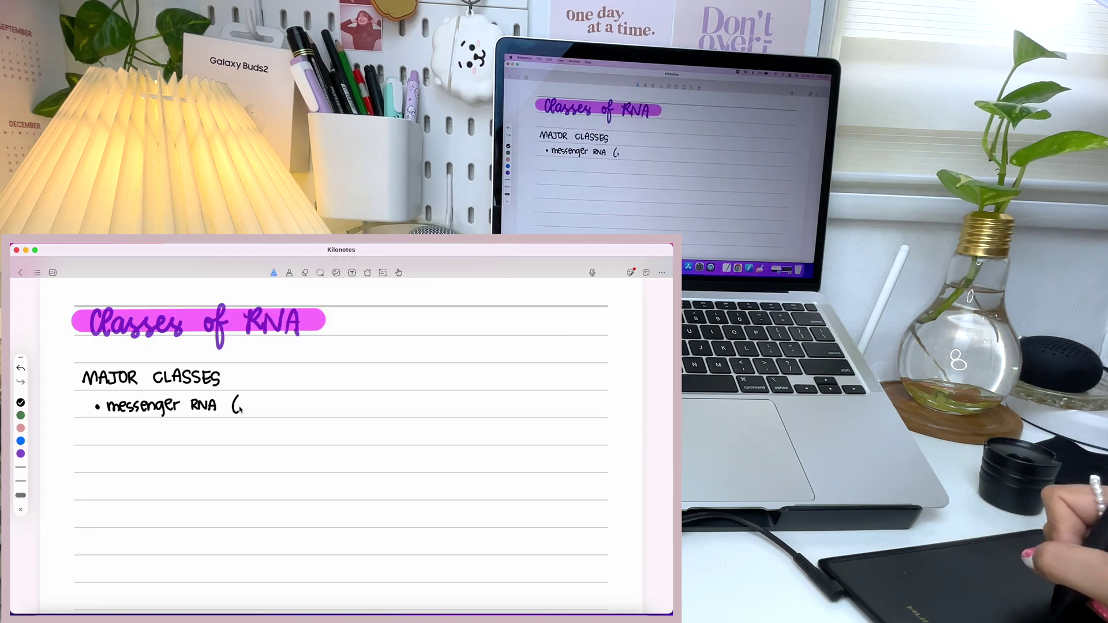
left_click_drag(240, 409, 287, 412)
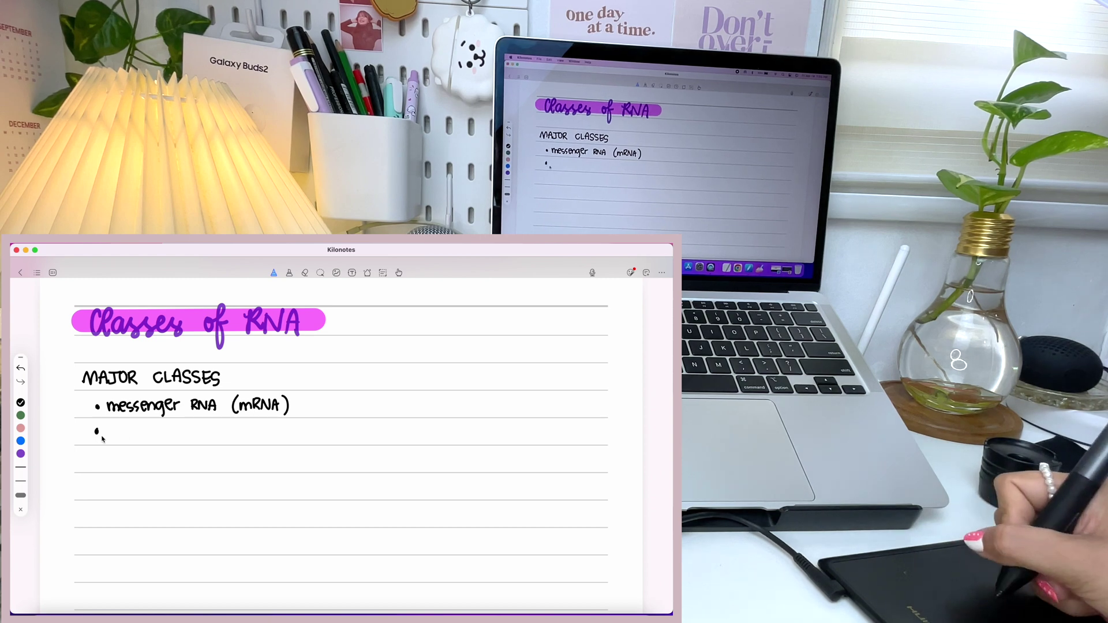
mouse_move(107, 430)
left_mouse_down()
mouse_move(203, 442)
mouse_move(118, 465)
mouse_move(244, 464)
left_mouse_up()
Handwrite the minor classes list beside it: "heterogeneous nuclear RNA (hnRNA)", "small nuclear RNA (snRNA)" and "small cytoplasmic RNA (scRNA)"
mouse_move(383, 372)
left_mouse_down()
mouse_move(485, 380)
mouse_move(368, 404)
mouse_move(426, 418)
mouse_move(619, 405)
left_mouse_up()
left_click(21, 368)
left_click(20, 368)
left_click(21, 368)
left_click_drag(360, 439, 565, 434)
left_click(326, 460)
left_click_drag(350, 459, 603, 474)
Handwrite the purple heading "TRANSFER RNA" below the class lists and enlarge it slightly with a lasso selection
scroll(115, 553, "down", 3)
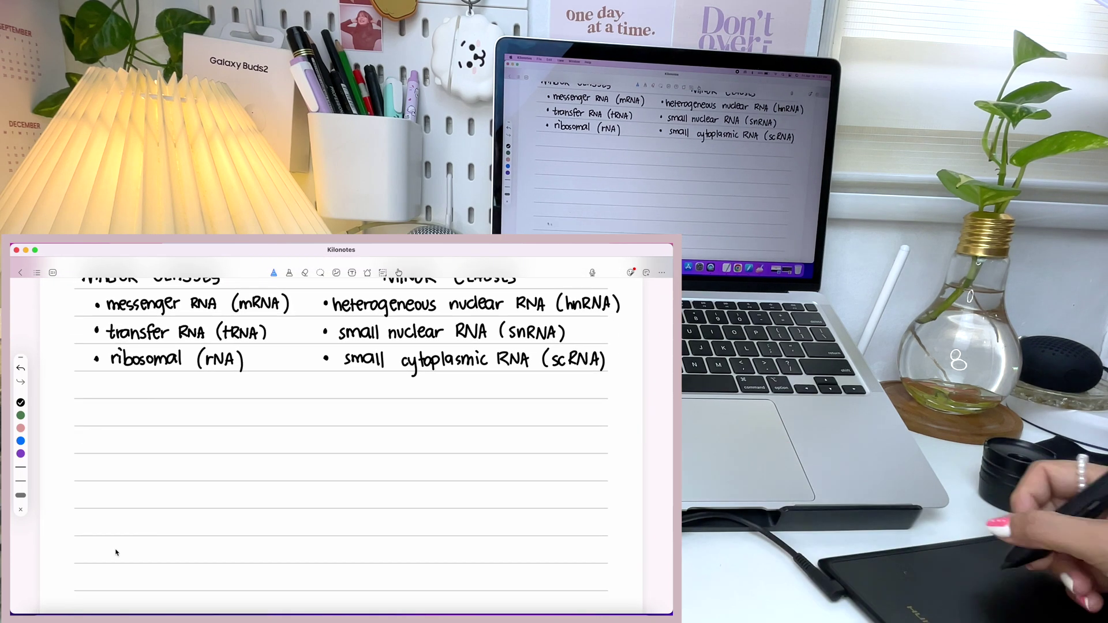
left_click_drag(90, 420, 197, 420)
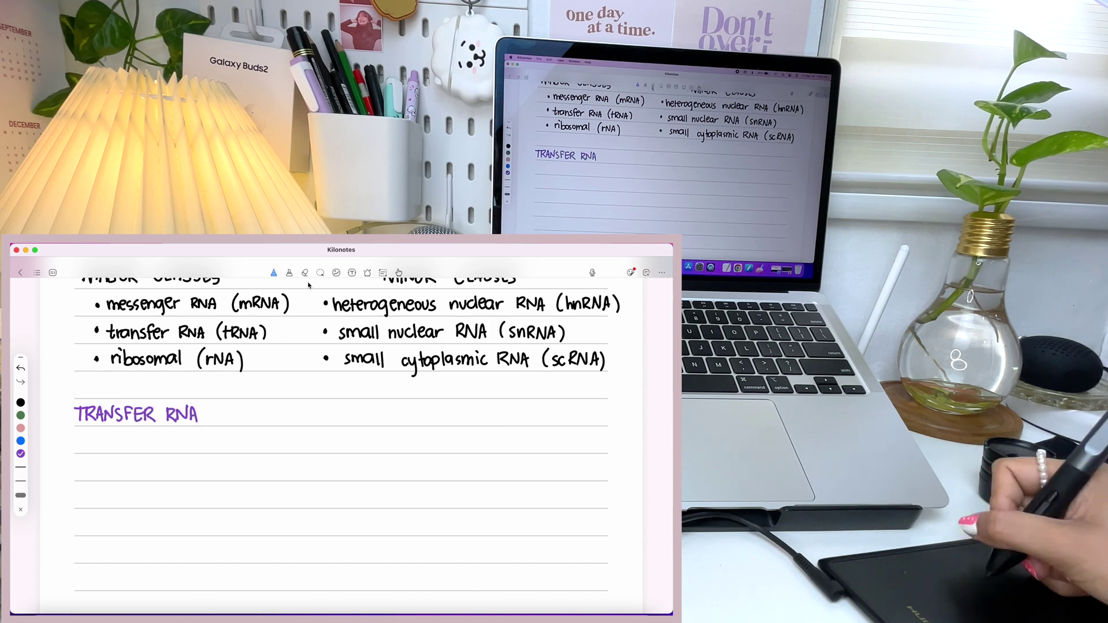
left_click(320, 273)
left_click_drag(141, 390, 134, 391)
left_click(185, 436)
left_click_drag(203, 423, 223, 420)
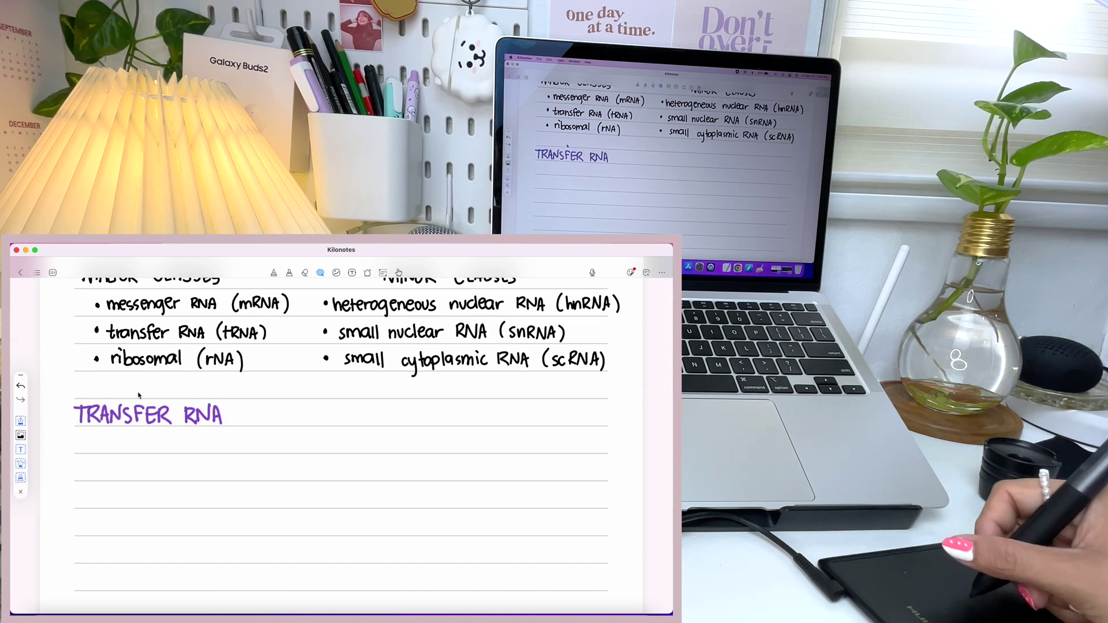
left_click(149, 411)
left_click(180, 478)
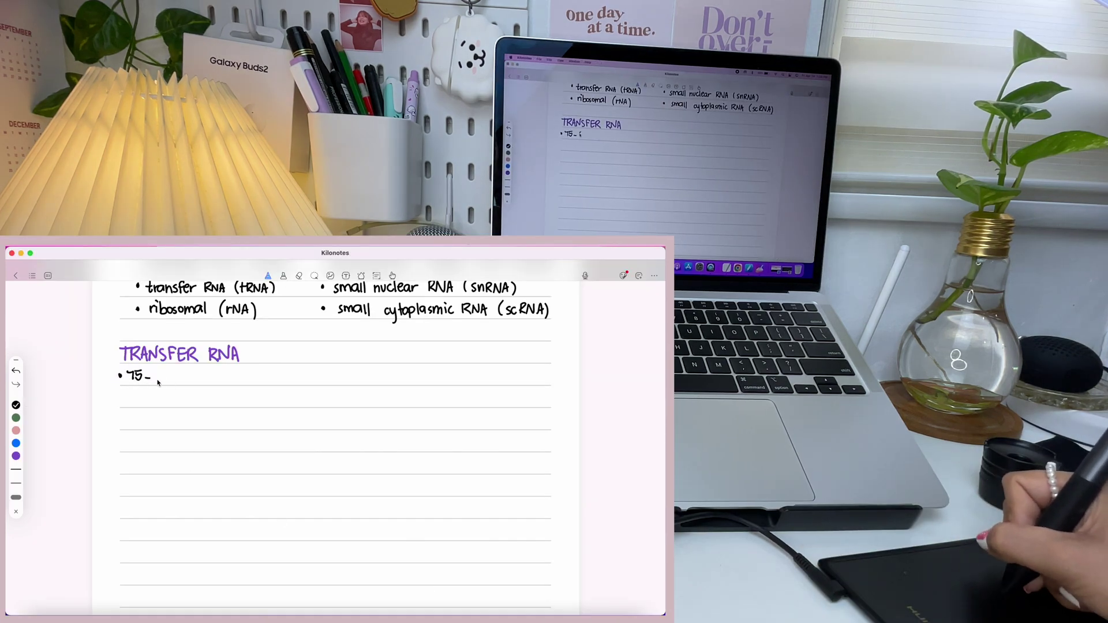
Handwrite black bullets under "TRANSFER RNA" on 75-80 nucleotides, nuclear processing of precursor transcripts, and ferrying amino acids to the ribosome's active site
mouse_move(158, 382)
left_mouse_down()
mouse_move(214, 377)
mouse_move(144, 401)
mouse_move(518, 397)
mouse_move(185, 422)
left_mouse_up()
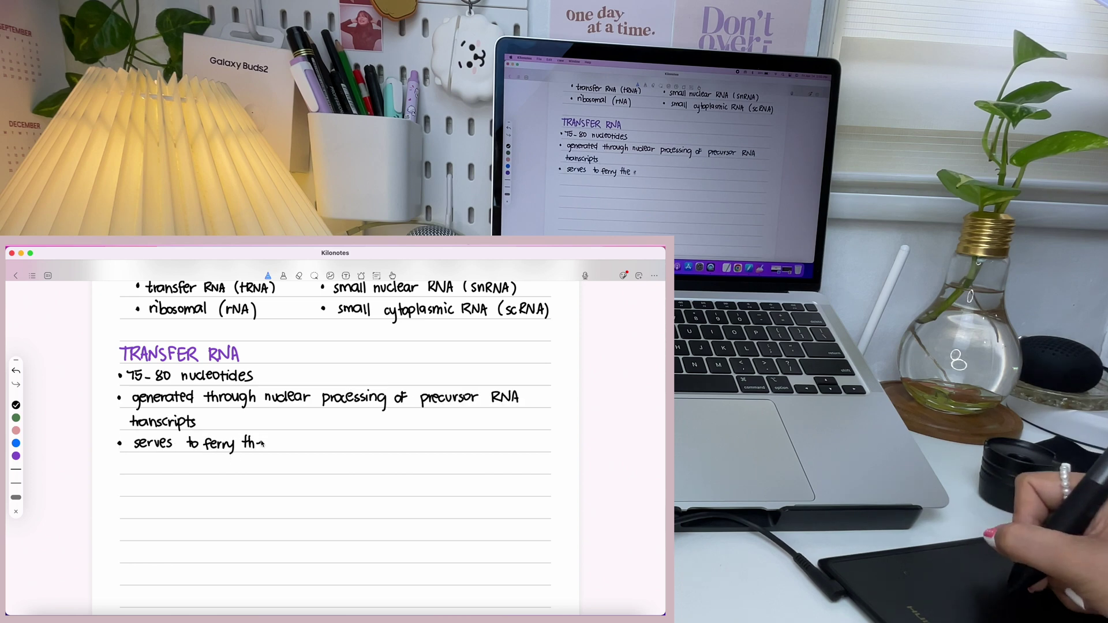
left_click_drag(263, 443, 414, 451)
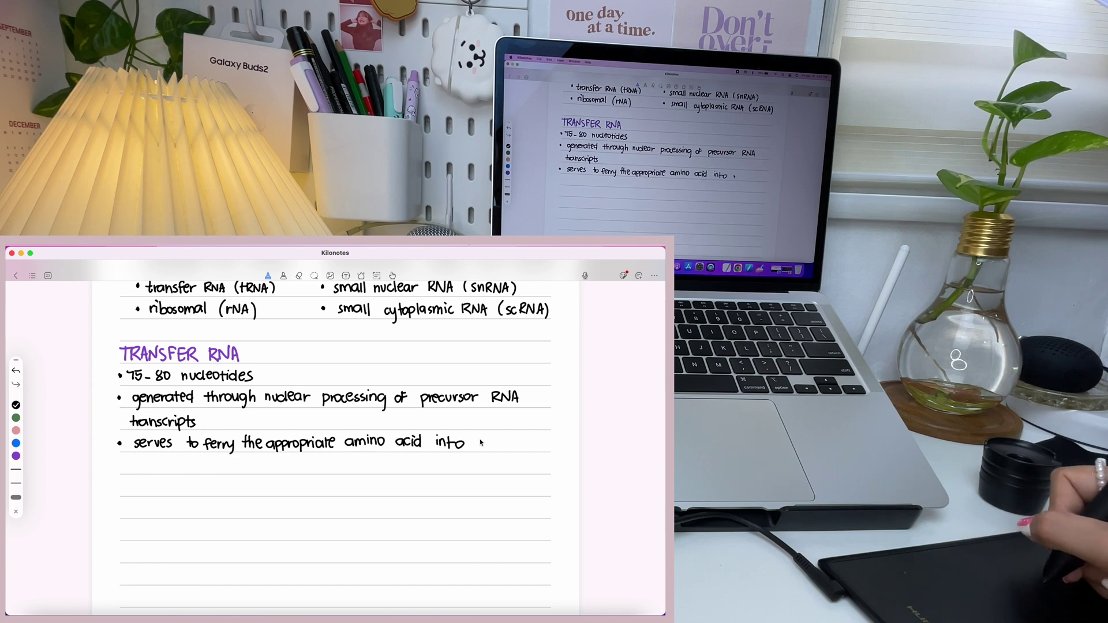
left_click_drag(480, 443, 529, 440)
mouse_move(181, 465)
left_mouse_down()
mouse_move(506, 464)
mouse_move(128, 487)
mouse_move(196, 486)
left_mouse_up()
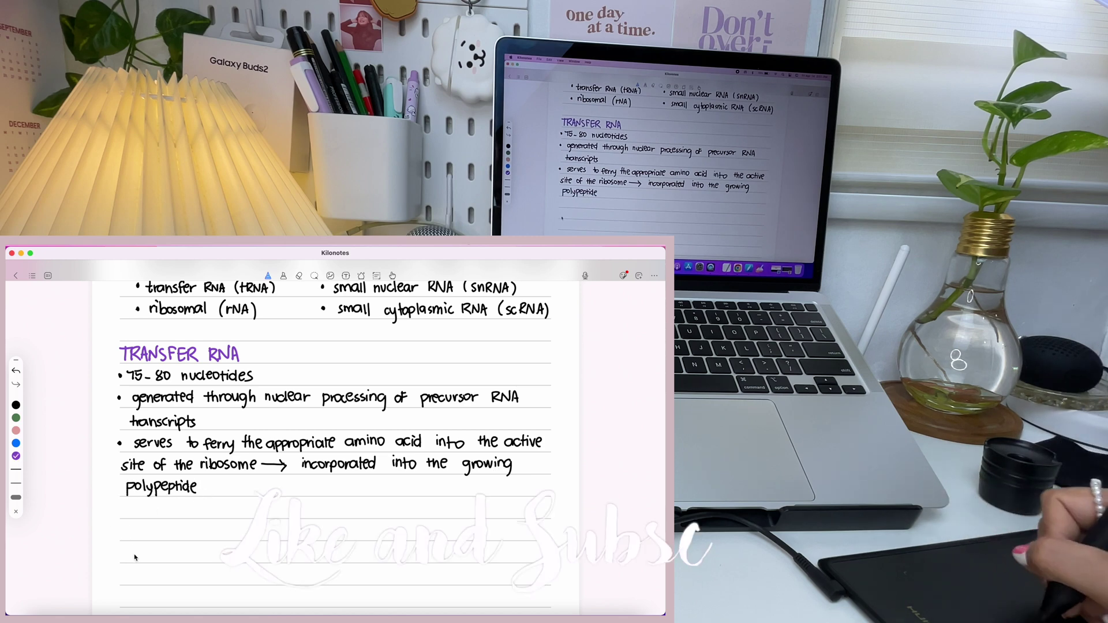
Handwrite a "Messenger RNA" heading in a thicker purple pen below the bullets and redo the "Transfer RNA" heading in the same style
left_click(16, 483)
left_click(16, 456)
left_click_drag(123, 525, 302, 535)
left_click(299, 276)
left_click(268, 275)
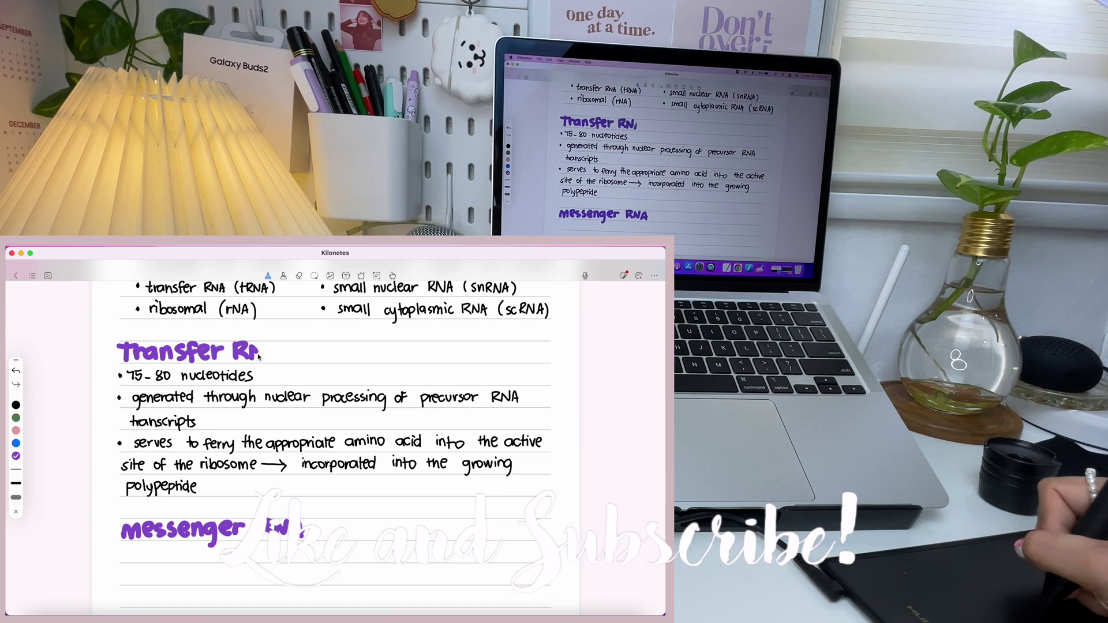